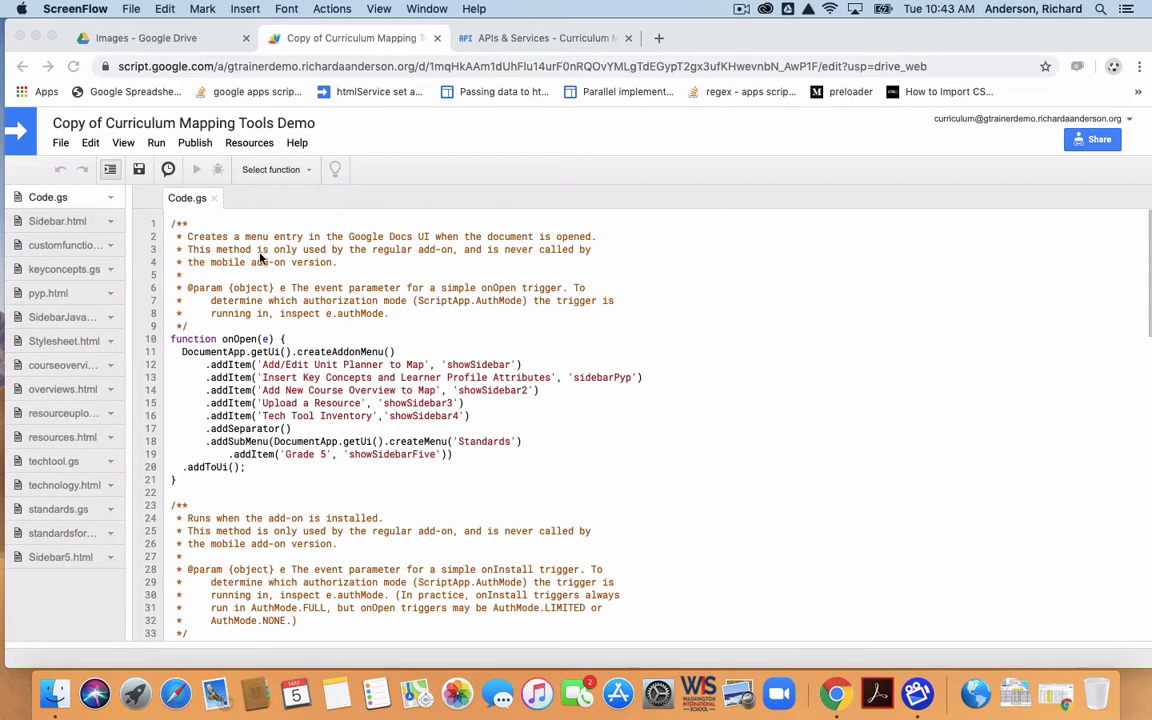
Check which Cloud Platform project the Curriculum Mapping Tools Demo script is associated with, then close the project dialog
left_click(156, 143)
left_click(156, 143)
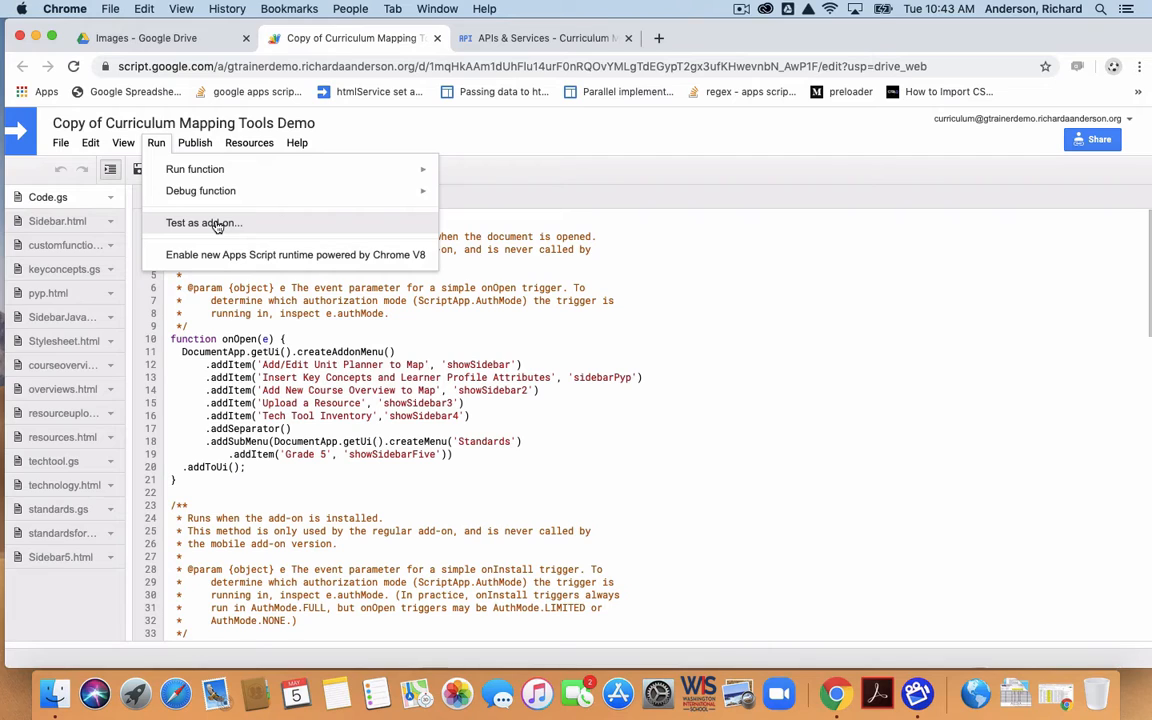
mouse_move(257, 145)
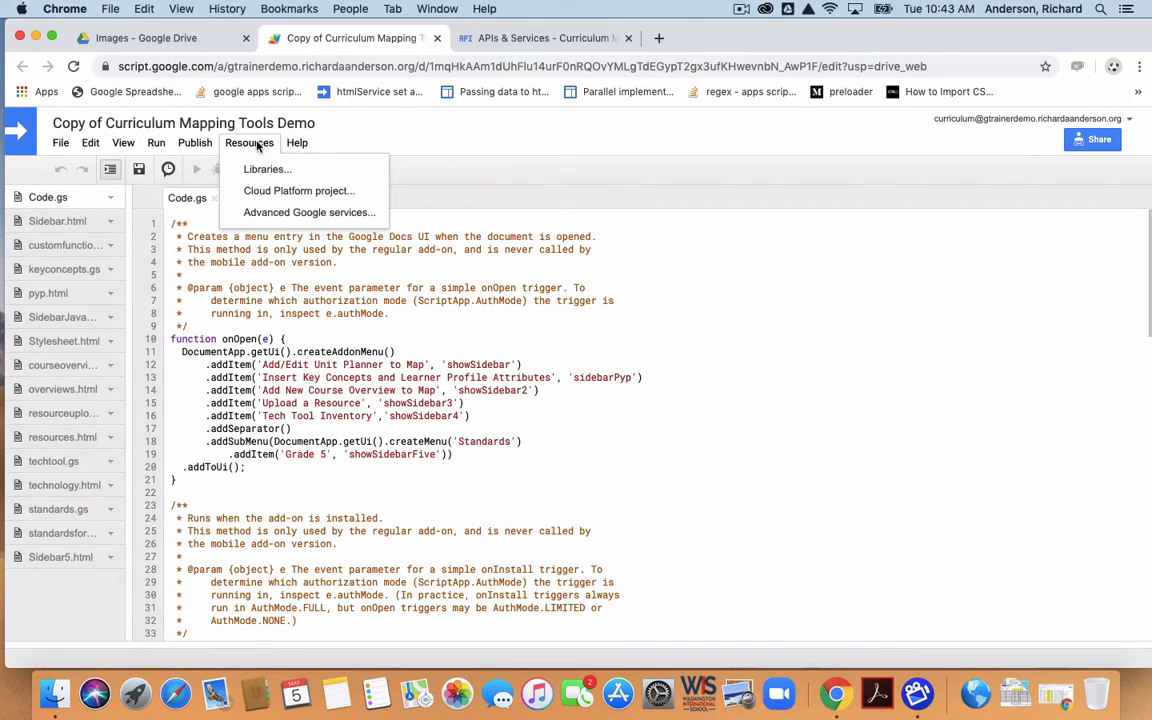
left_click(316, 193)
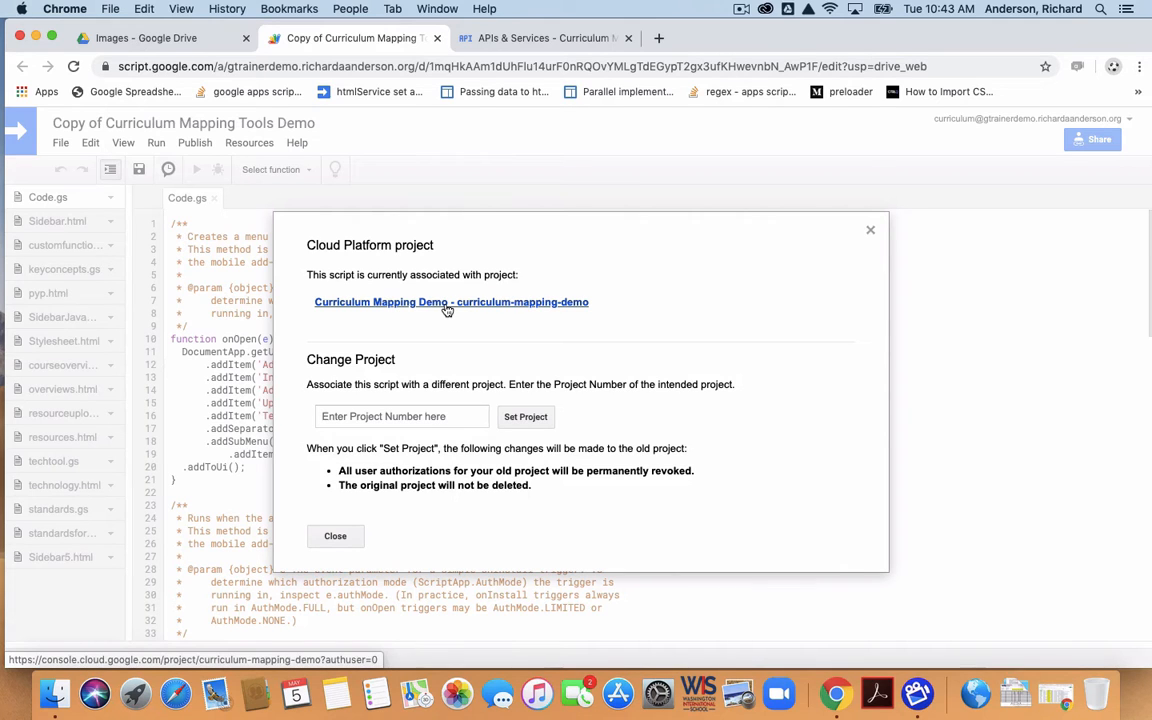
left_click(333, 536)
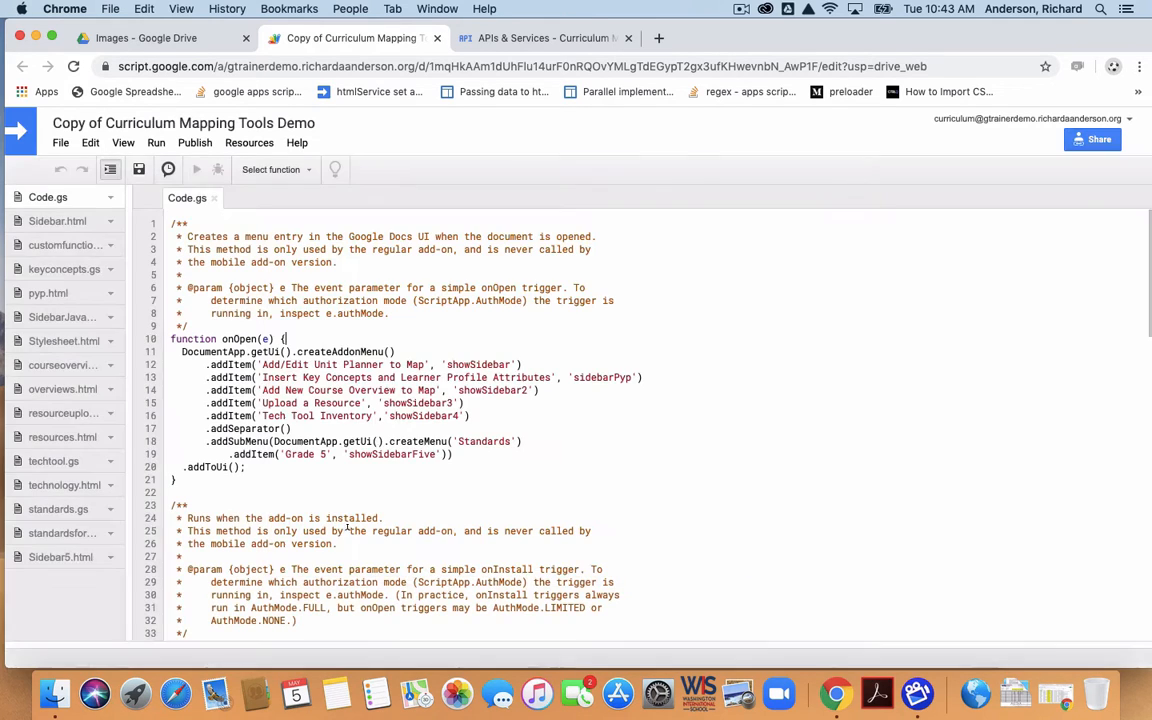
Switch to Google Cloud Platform and create a new project named "sample" in the existing organization
left_click(480, 37)
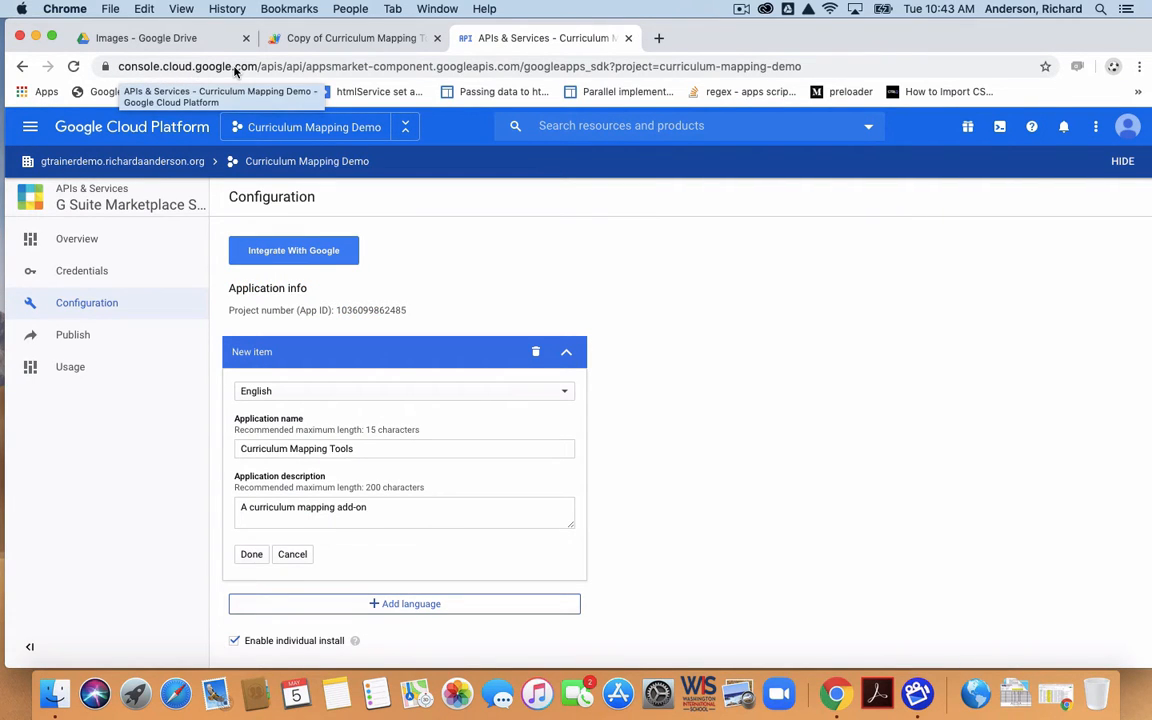
left_click(355, 127)
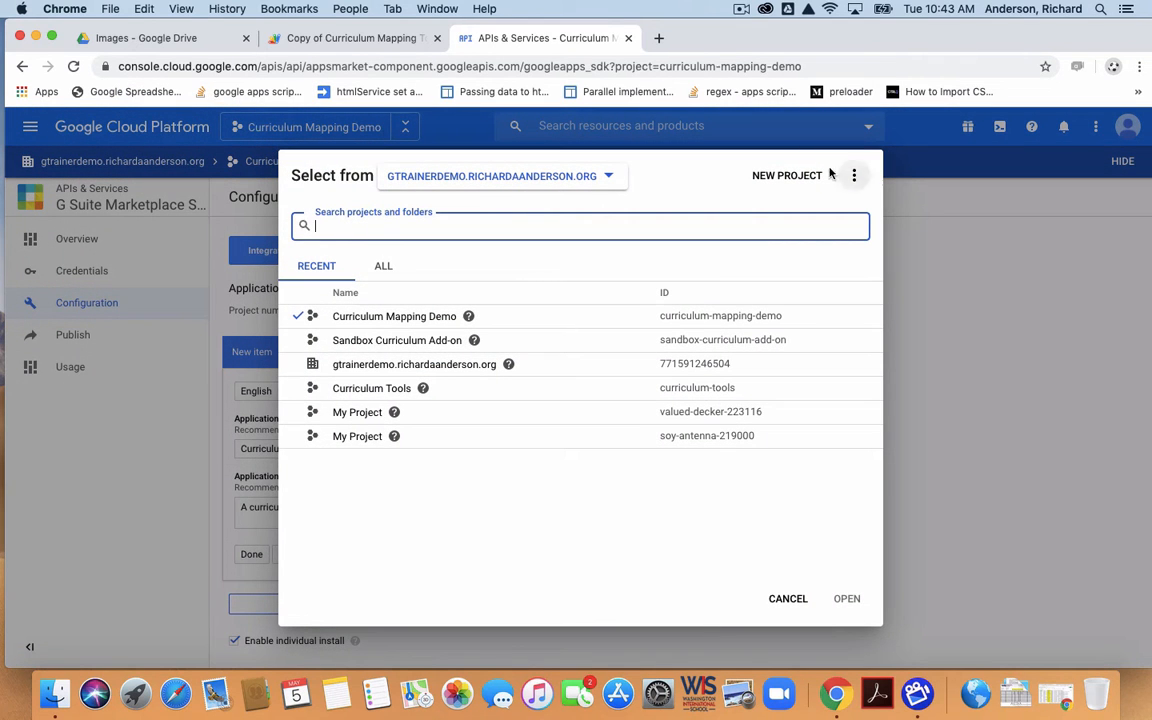
left_click(787, 176)
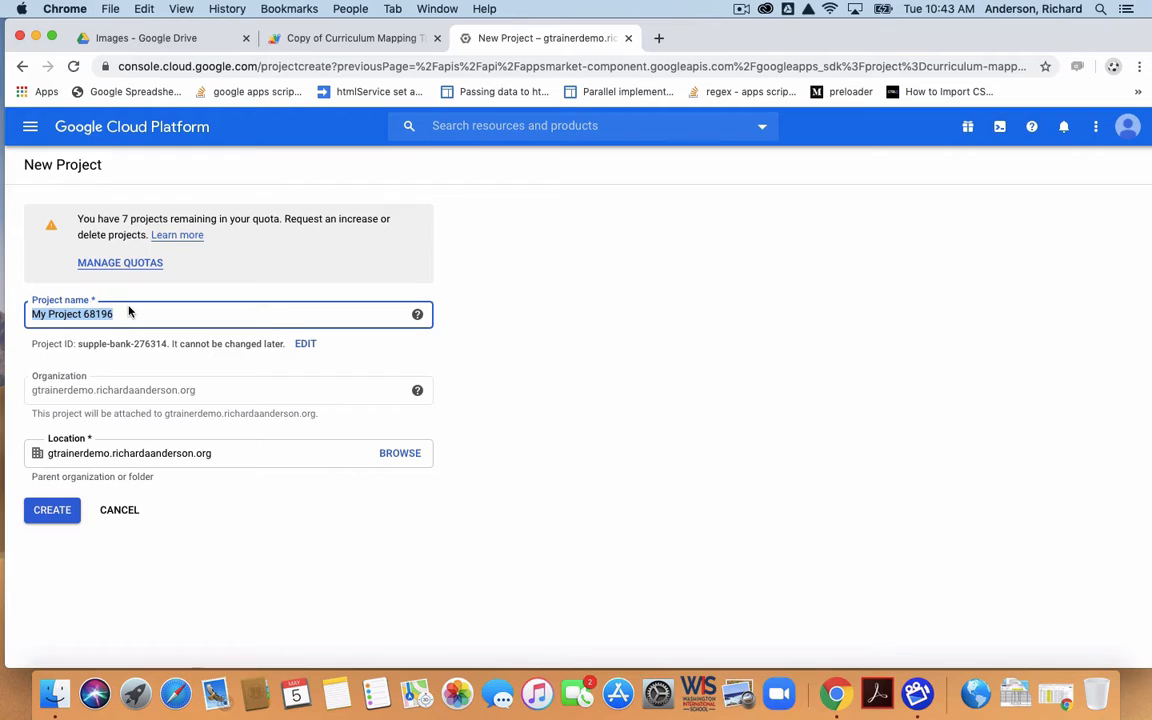
type("sample")
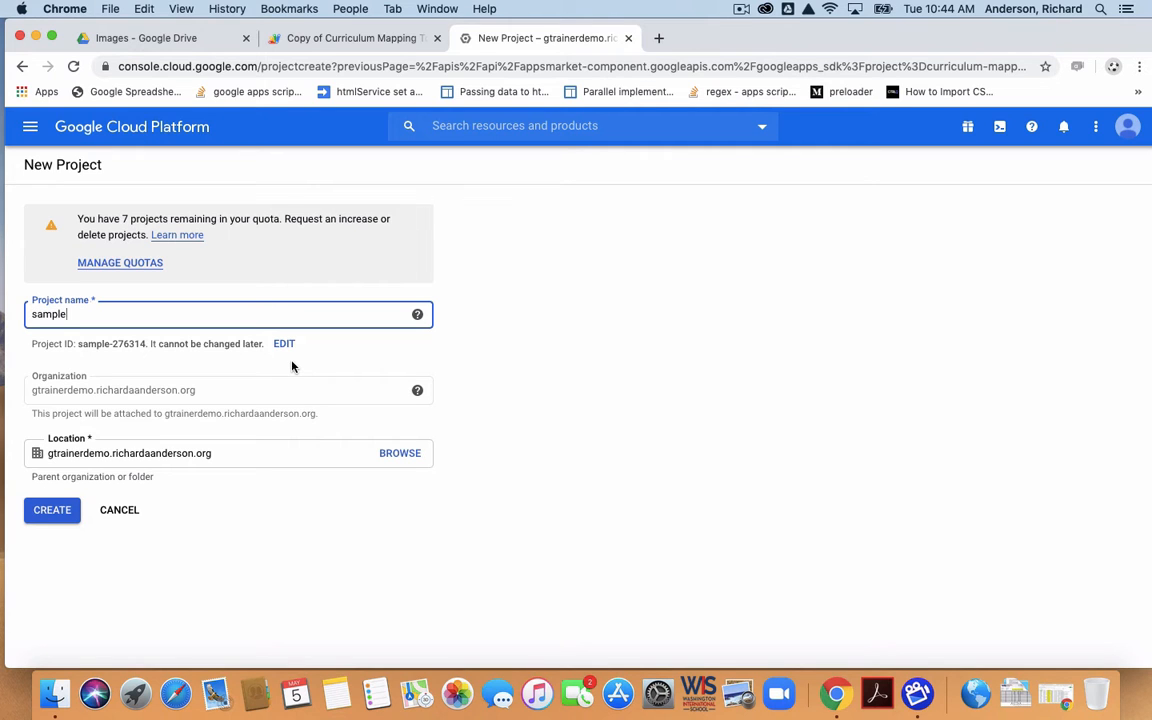
left_click(62, 517)
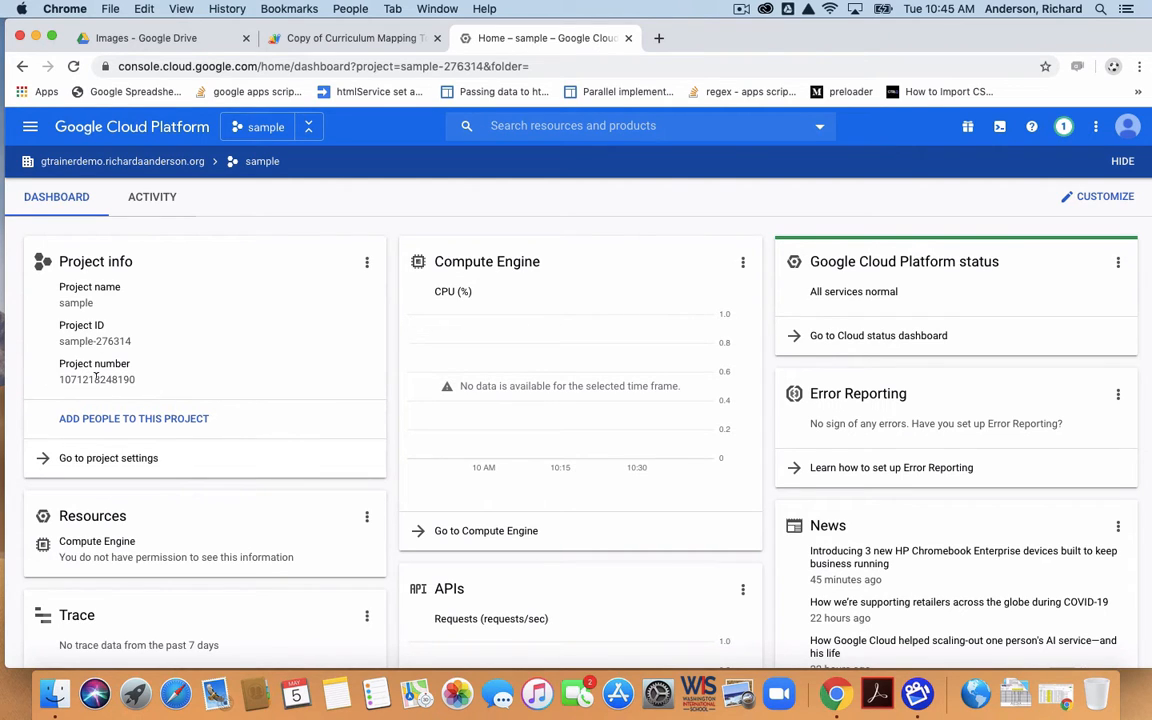
Return to the script editor and view where a different Cloud project number can be assigned, closing the dialog without changes
left_click(342, 40)
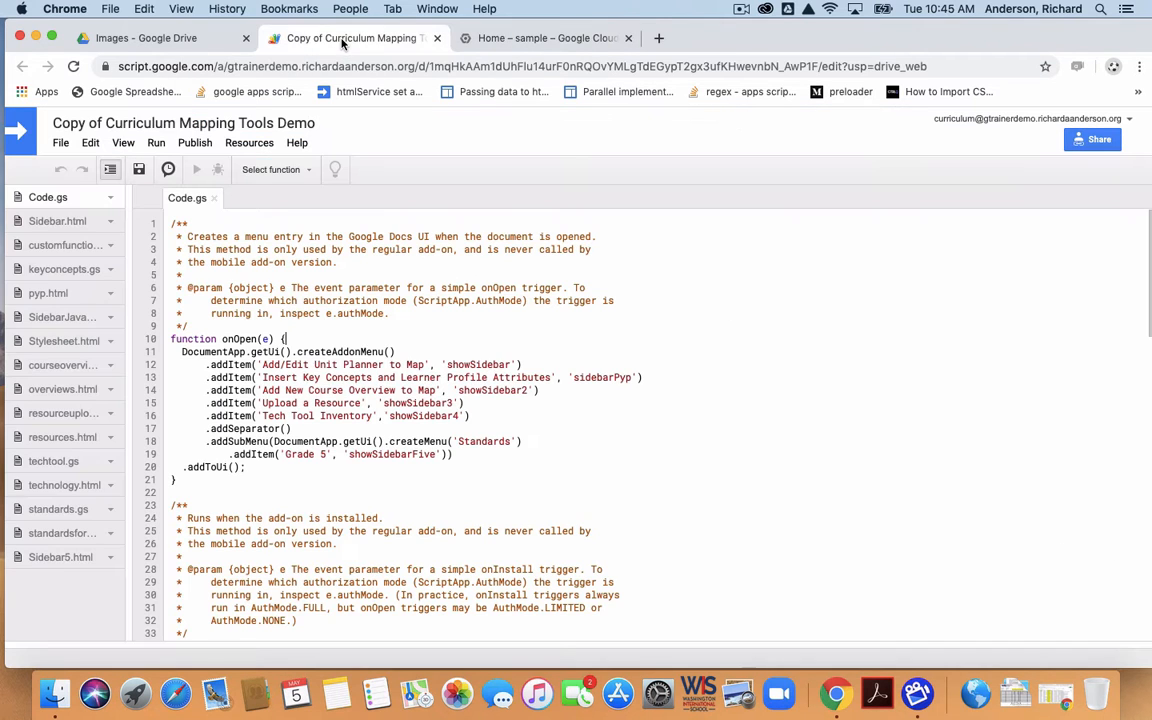
left_click(248, 143)
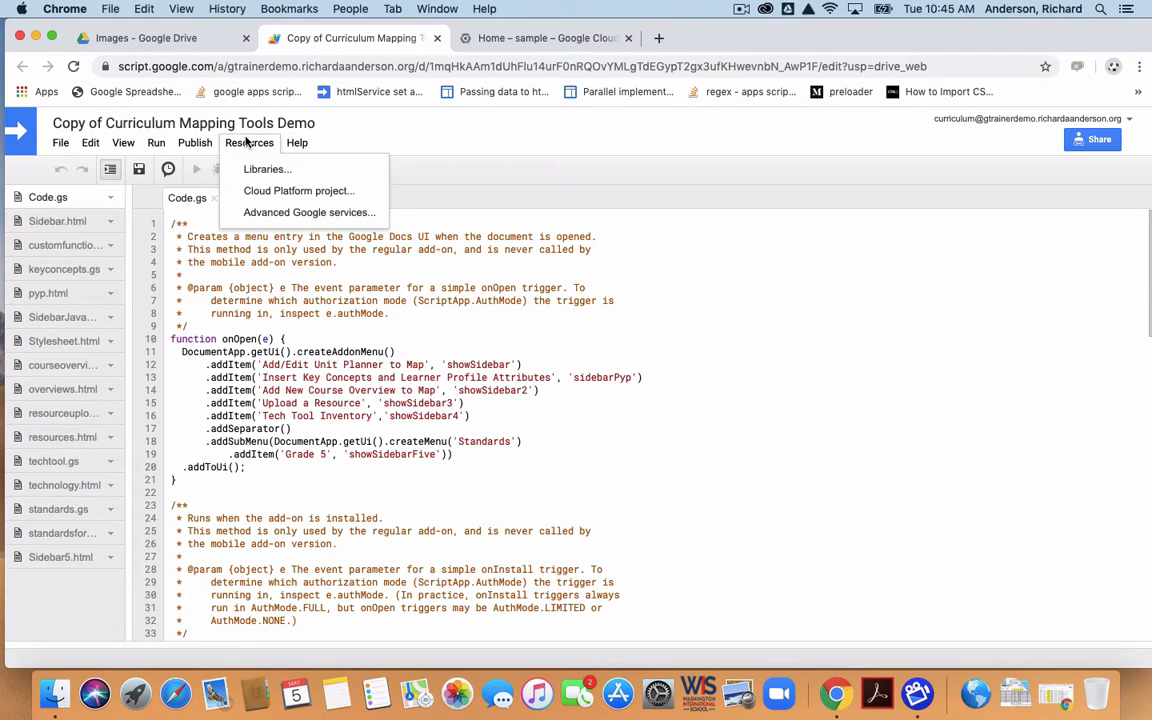
left_click(296, 190)
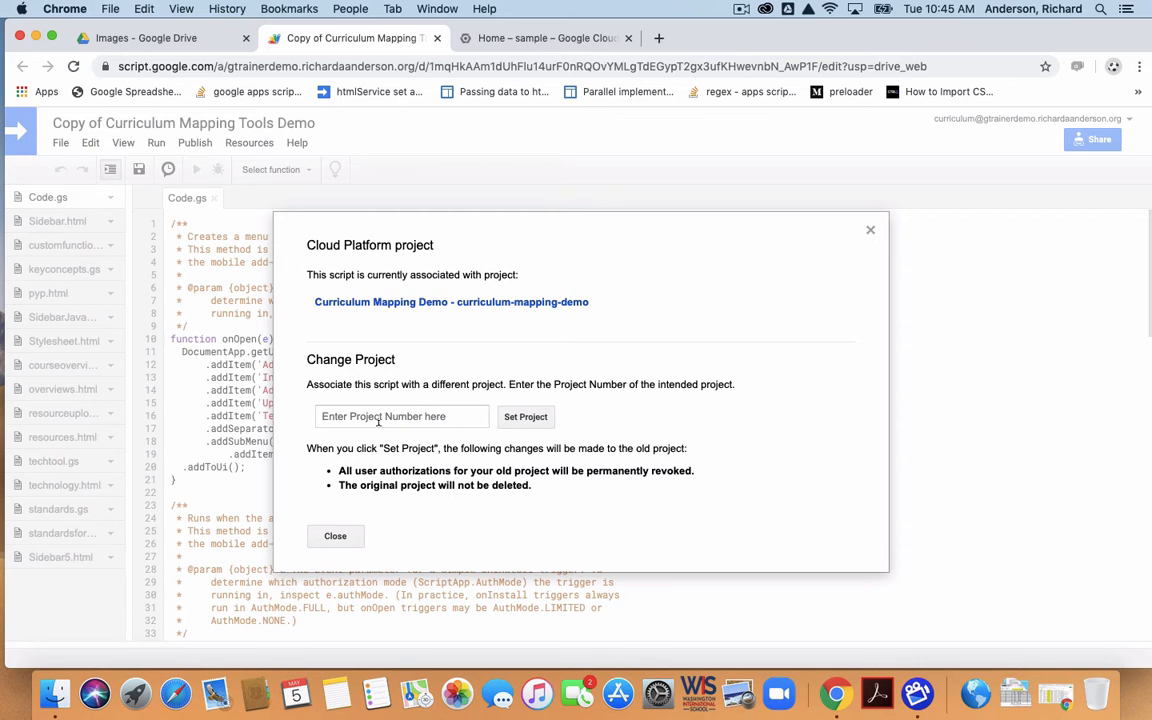
left_click(335, 536)
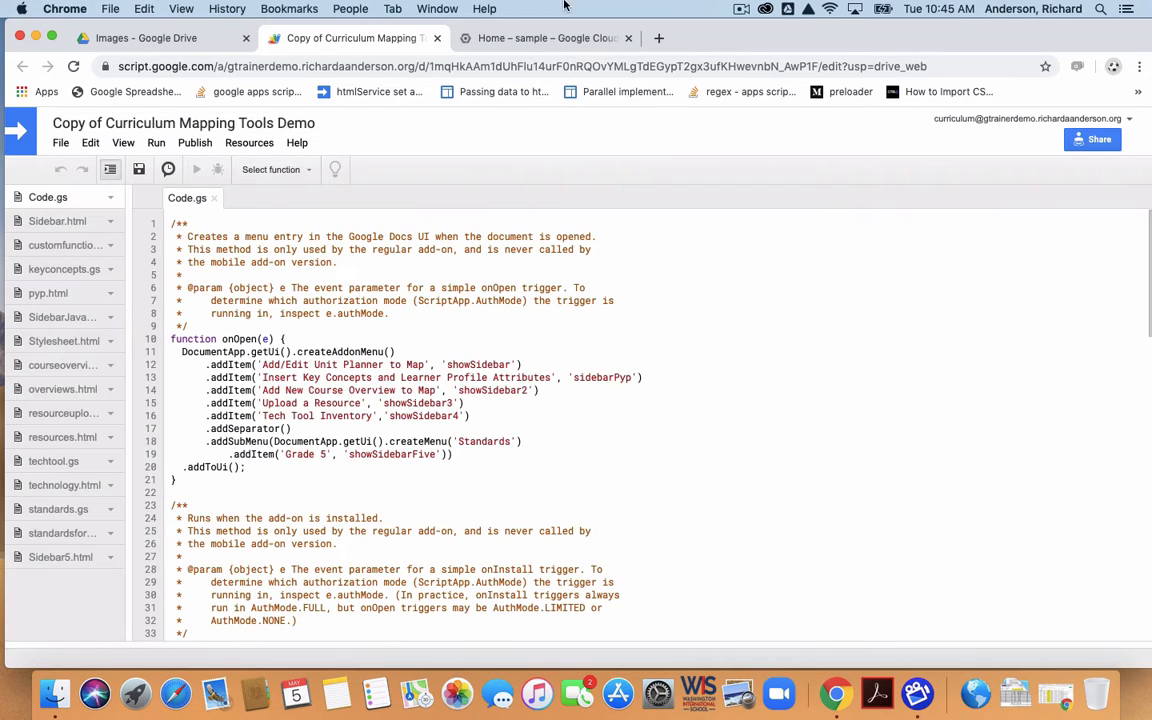
Search the sample project's Cloud console for "g suite marketplace" and enable the G Suite Marketplace SDK
left_click(540, 38)
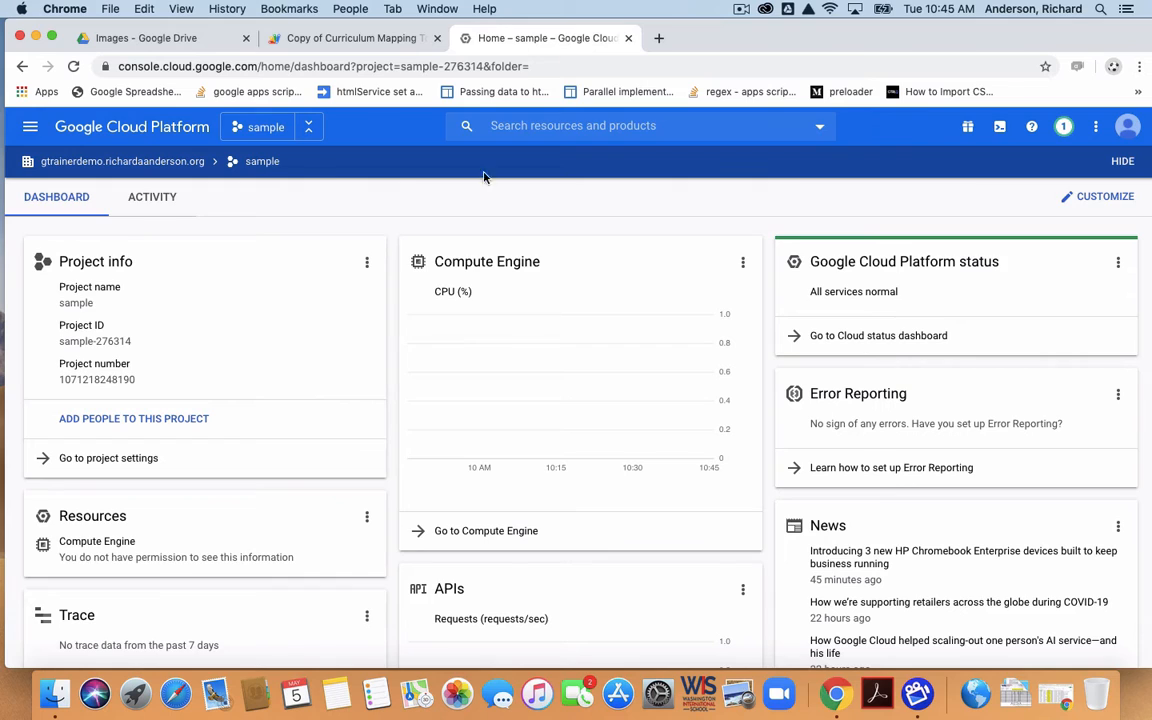
left_click(532, 121)
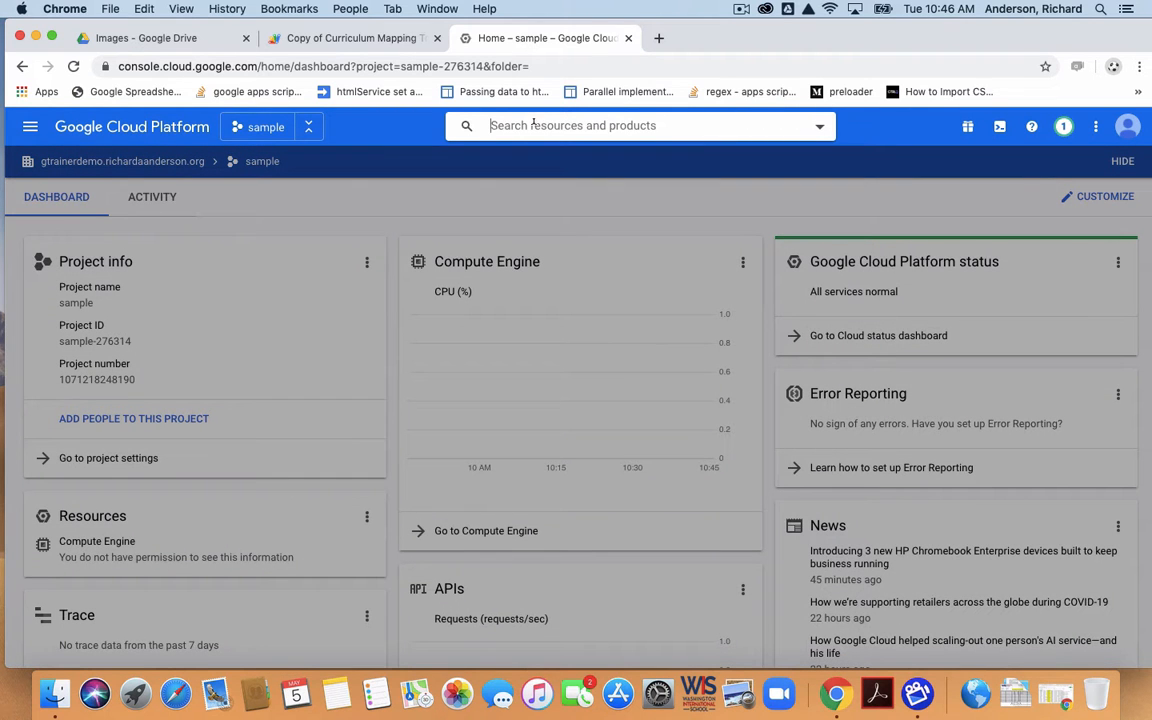
type("g s")
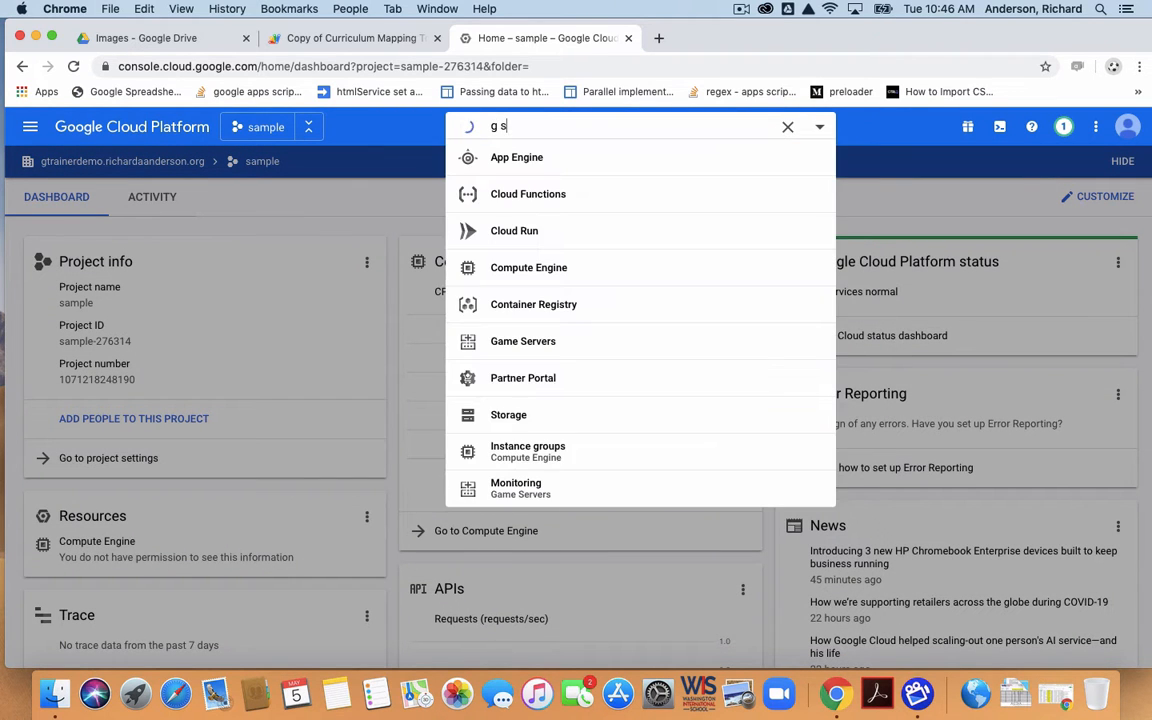
type("uite marketplace")
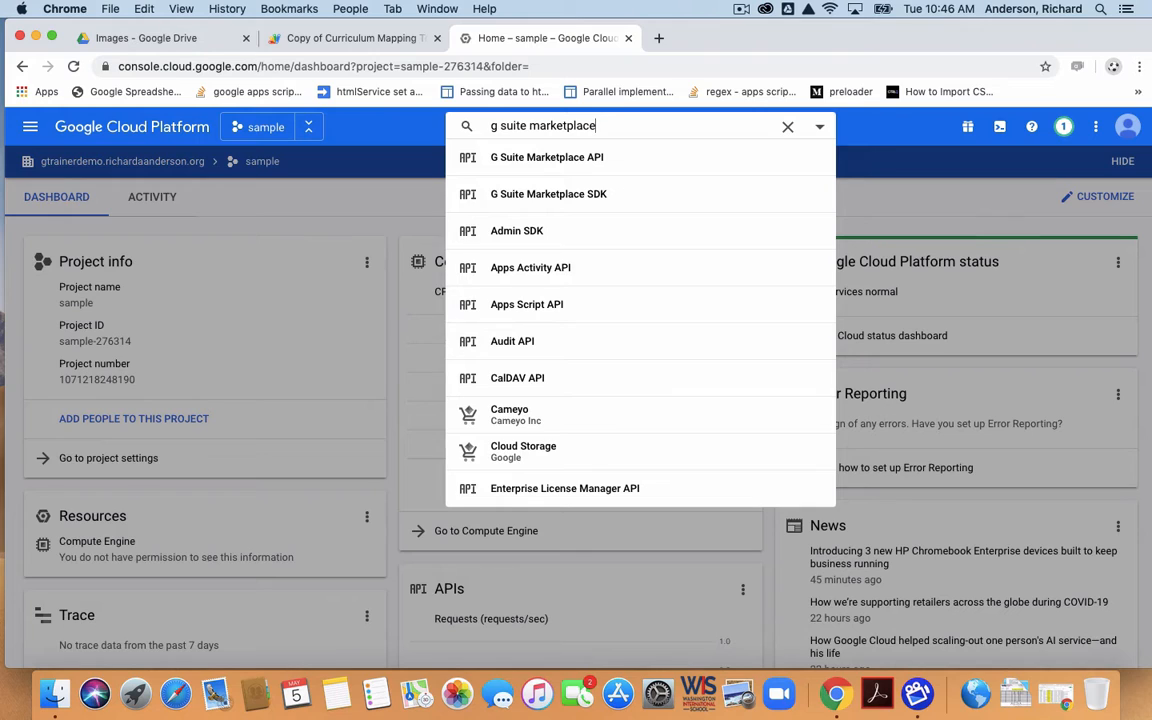
left_click(534, 196)
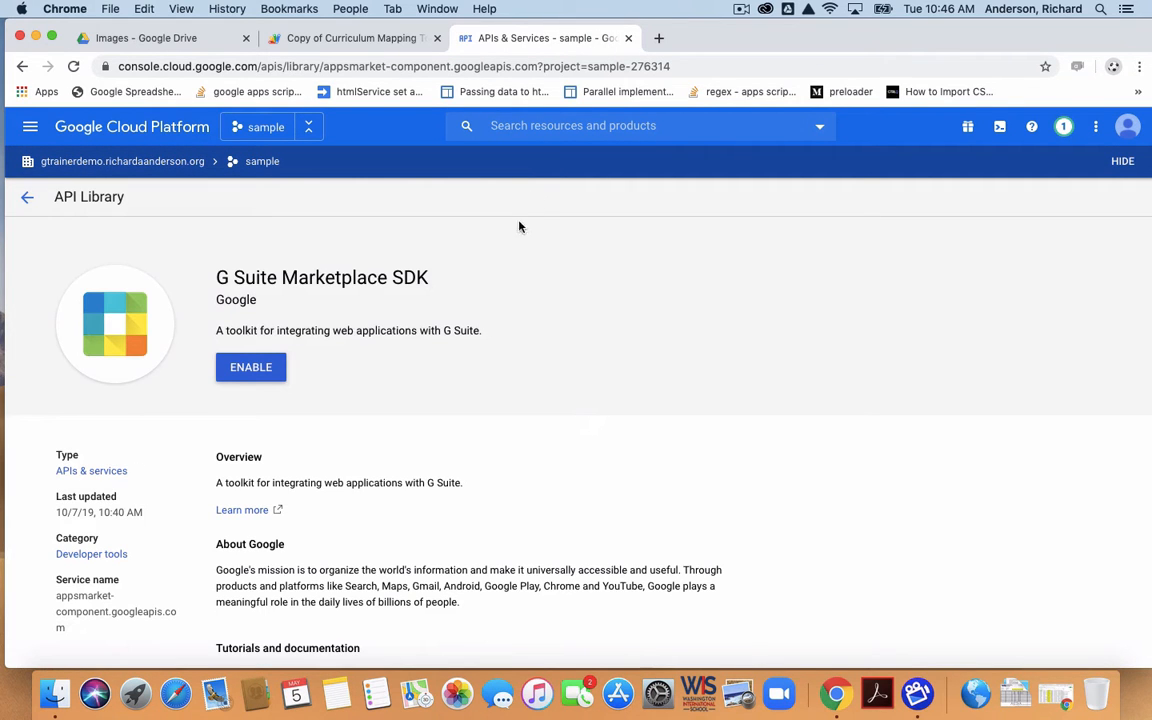
left_click(262, 372)
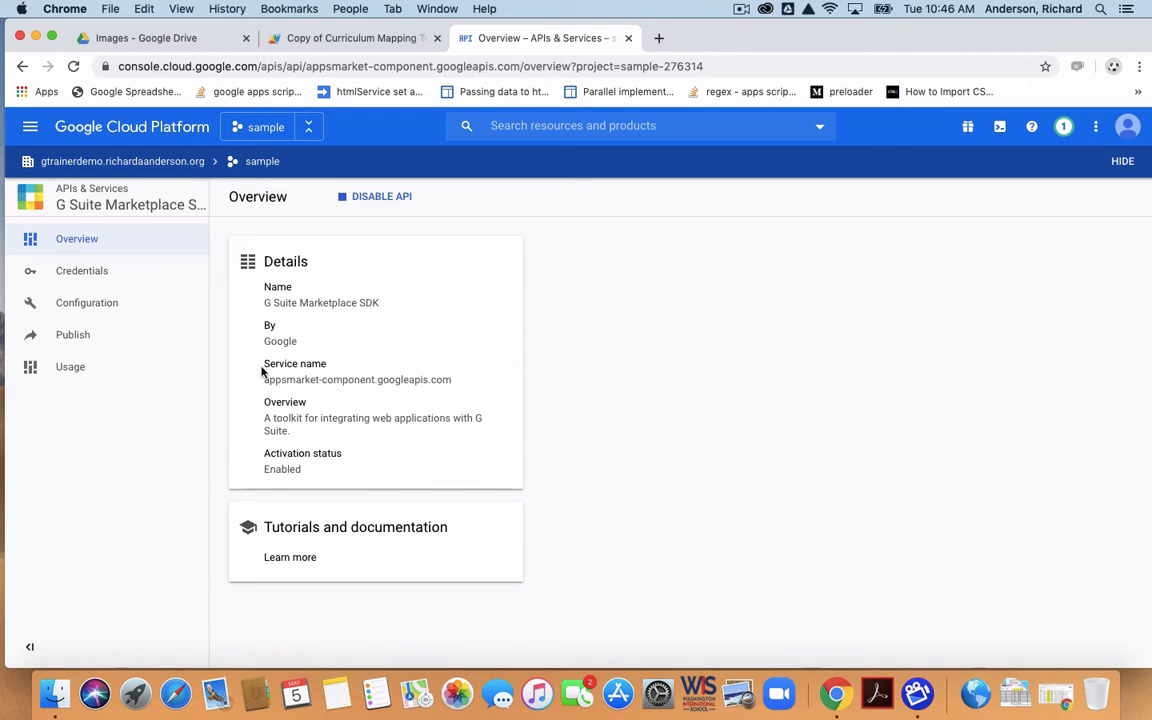
Start configuring the OAuth consent screen from the SDK's credentials, with Internal as the user type
left_click(95, 274)
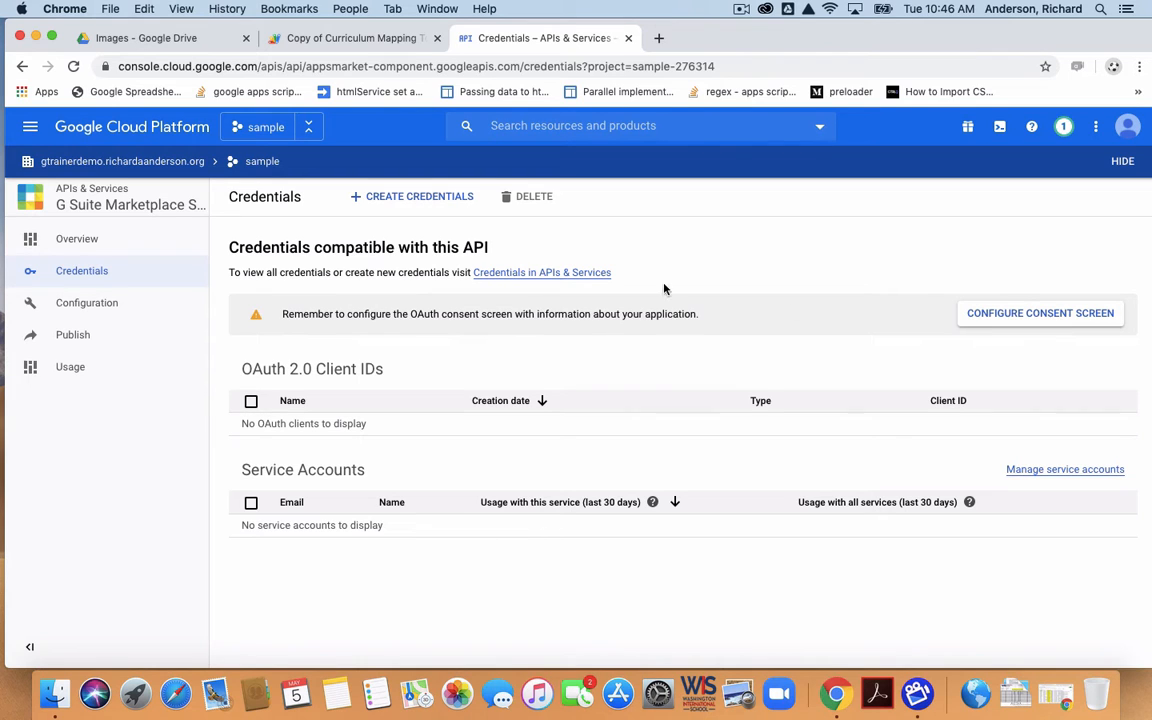
left_click(1048, 315)
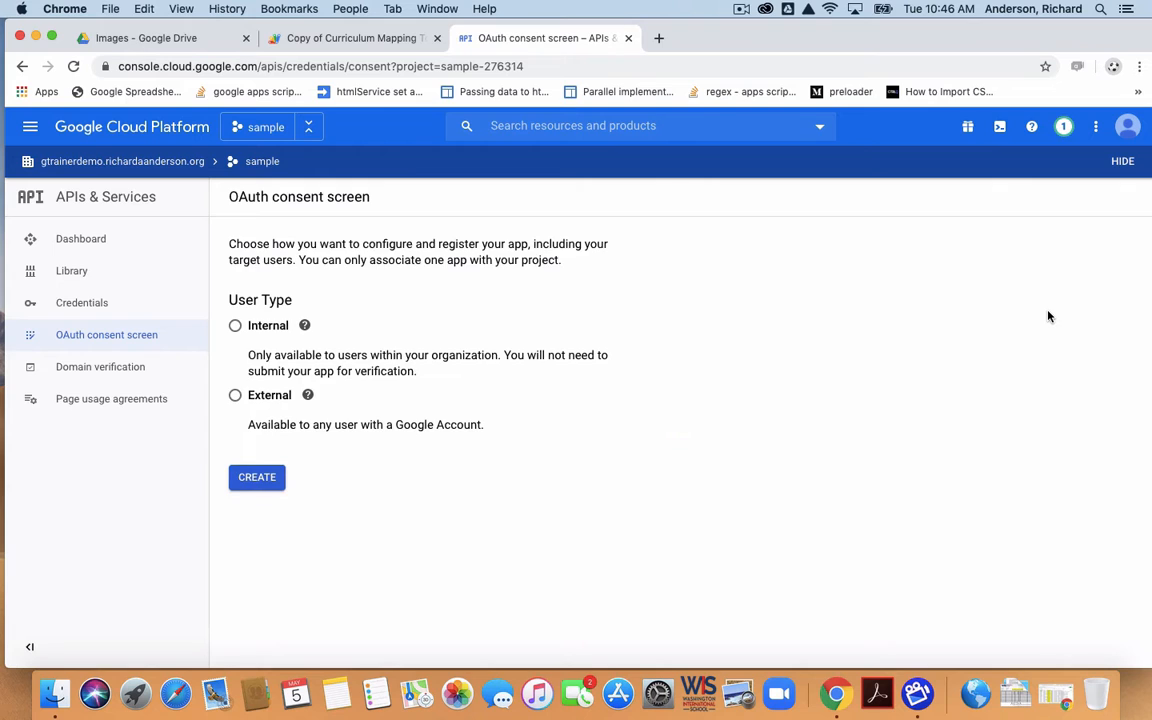
left_click(235, 326)
left_click(258, 479)
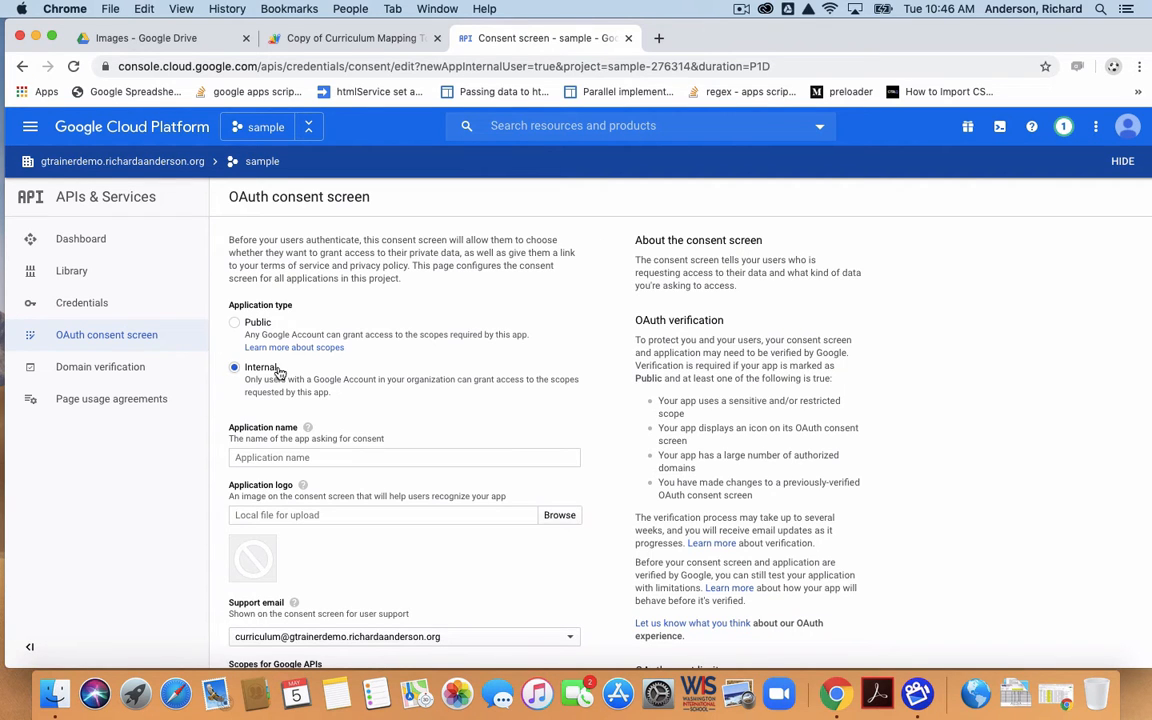
Review the consent screen form's application name, logo, support email, scopes, authorized domains and link fields without filling them in
left_click(357, 457)
scroll(357, 454, "down", 1)
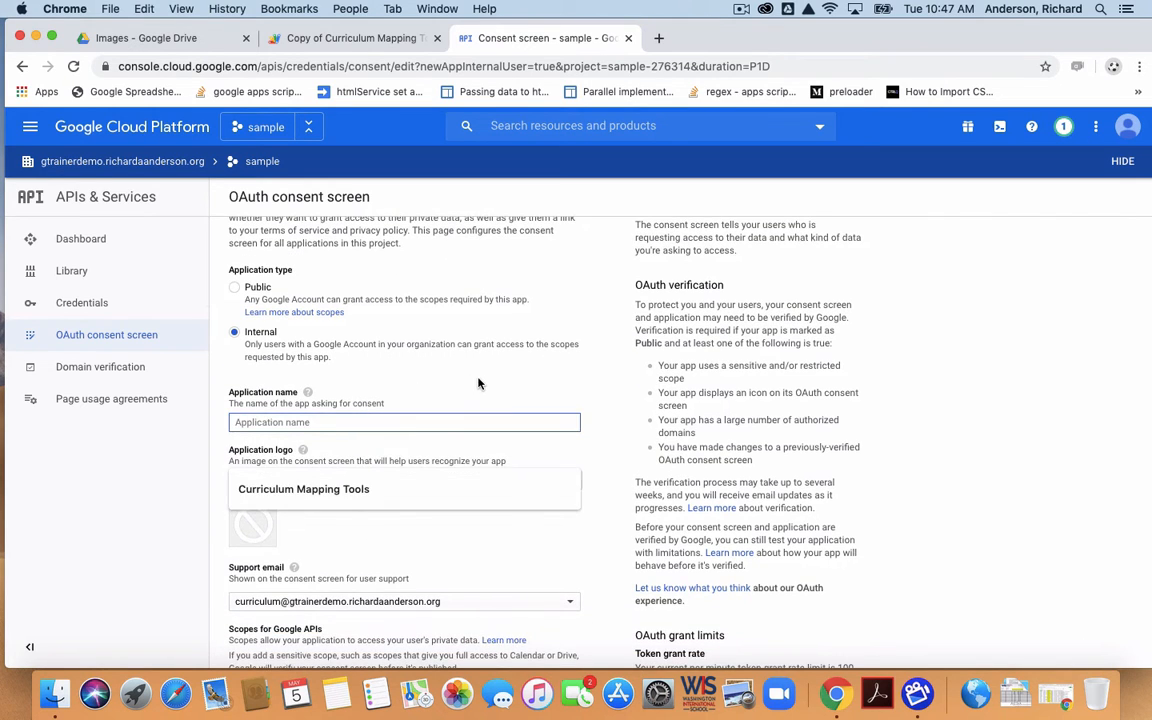
left_click(472, 312)
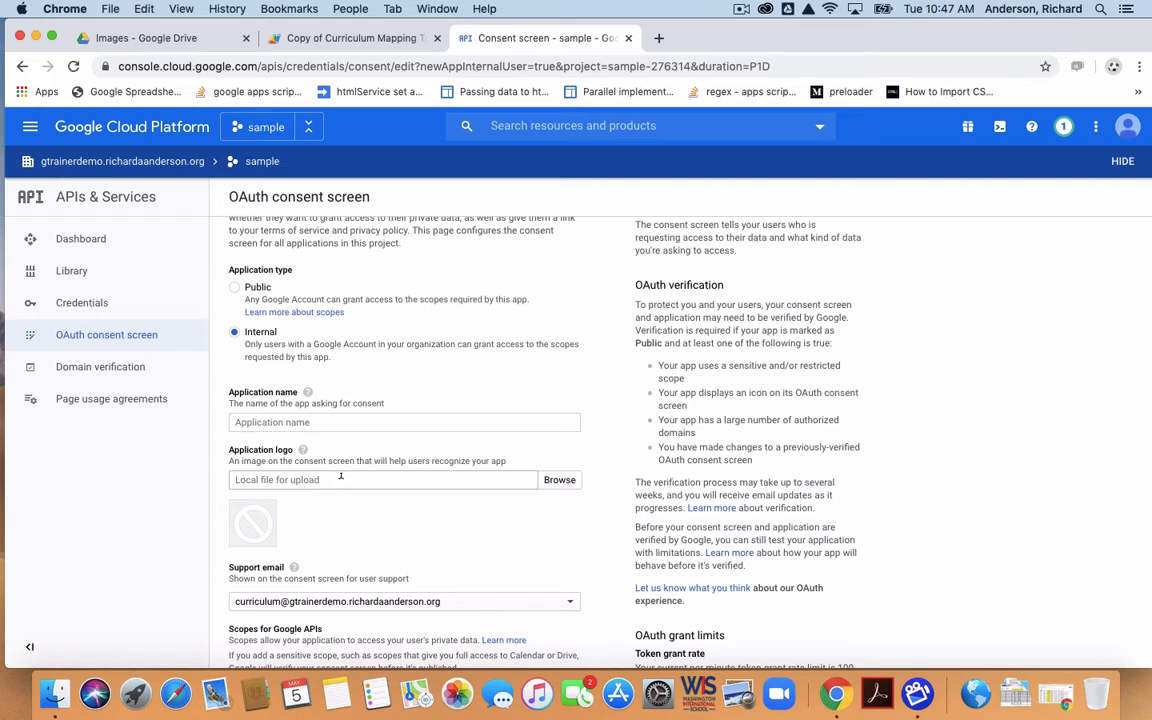
scroll(345, 490, "down", 3)
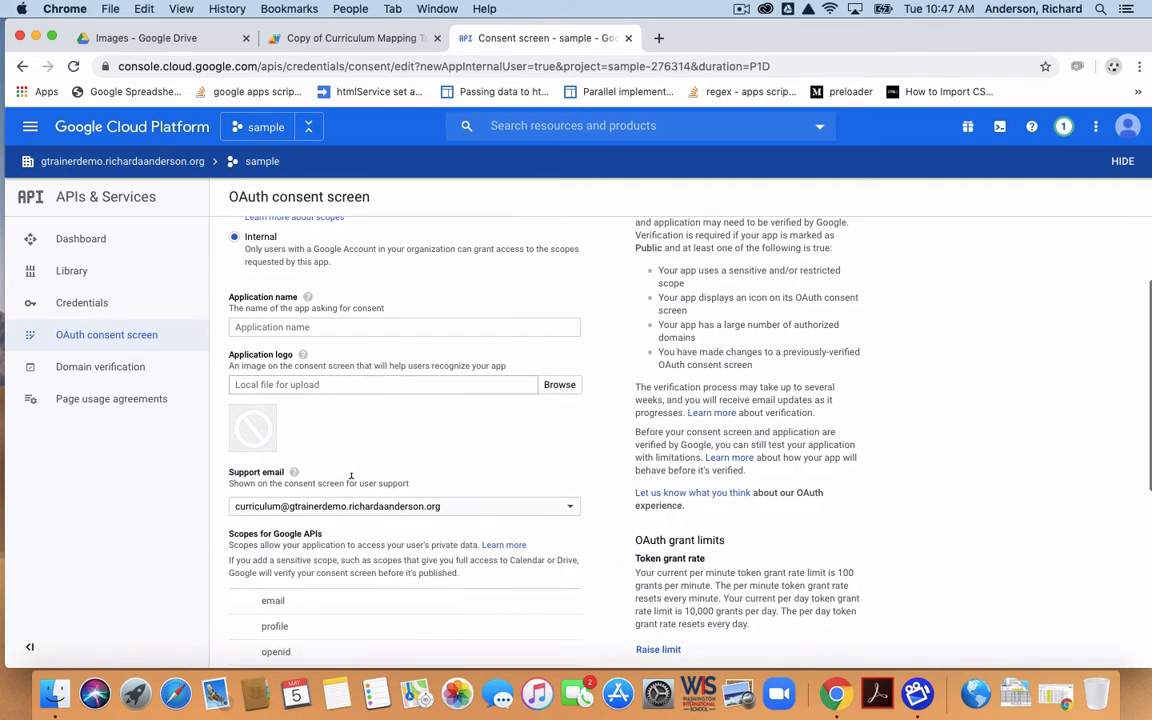
scroll(329, 509, "down", 1)
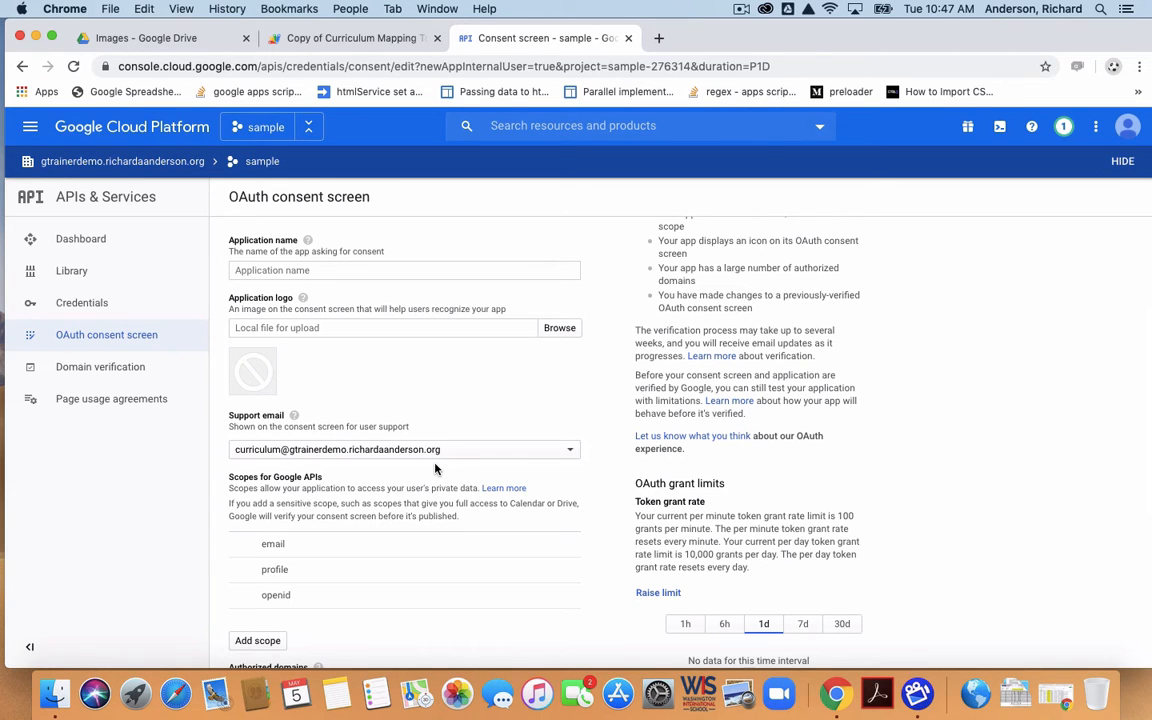
scroll(435, 468, "down", 2)
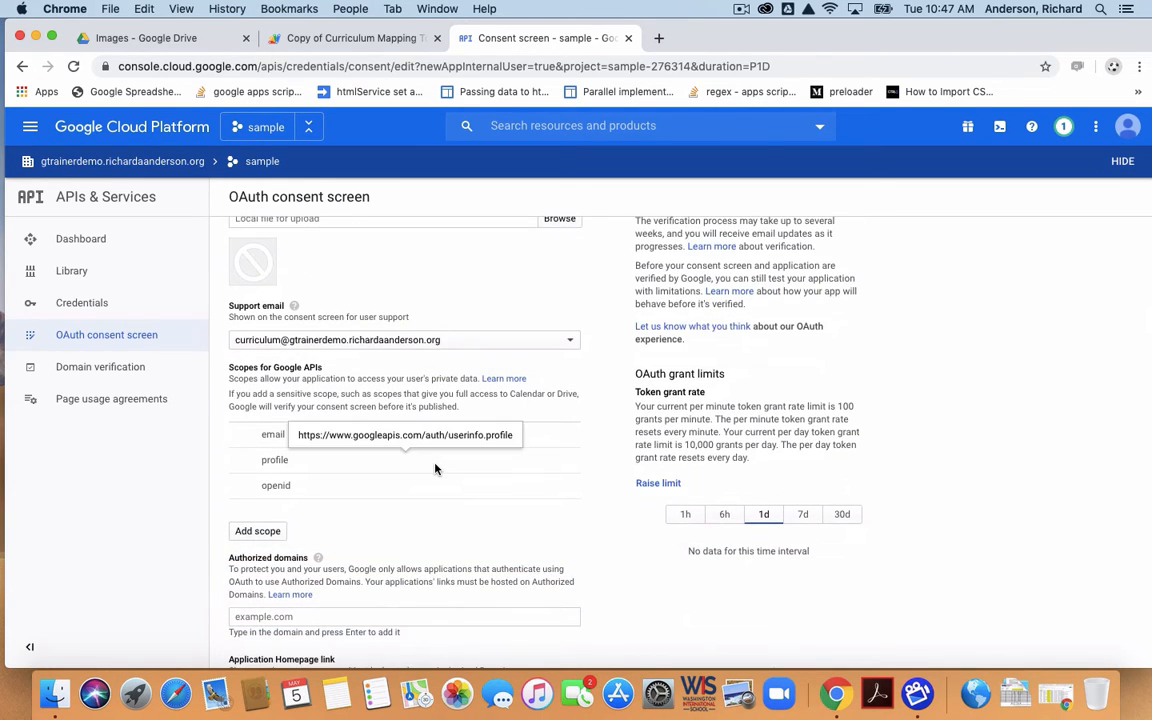
scroll(435, 468, "down", 1)
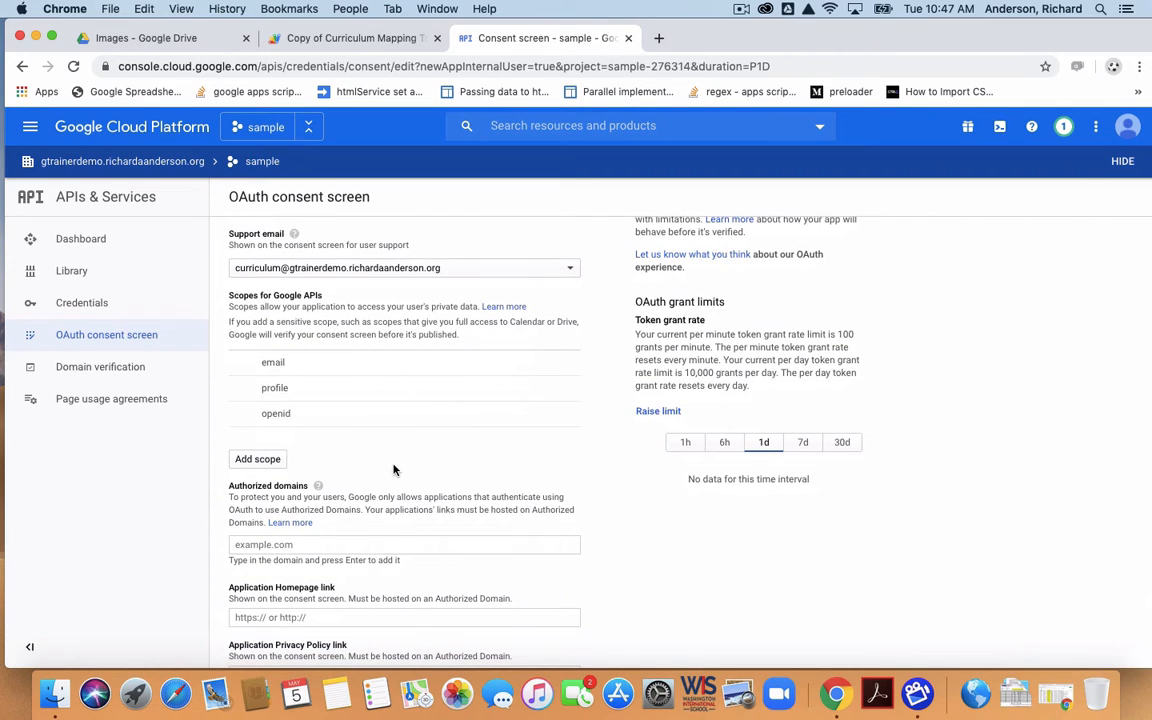
scroll(351, 510, "down", 1)
left_click(315, 490)
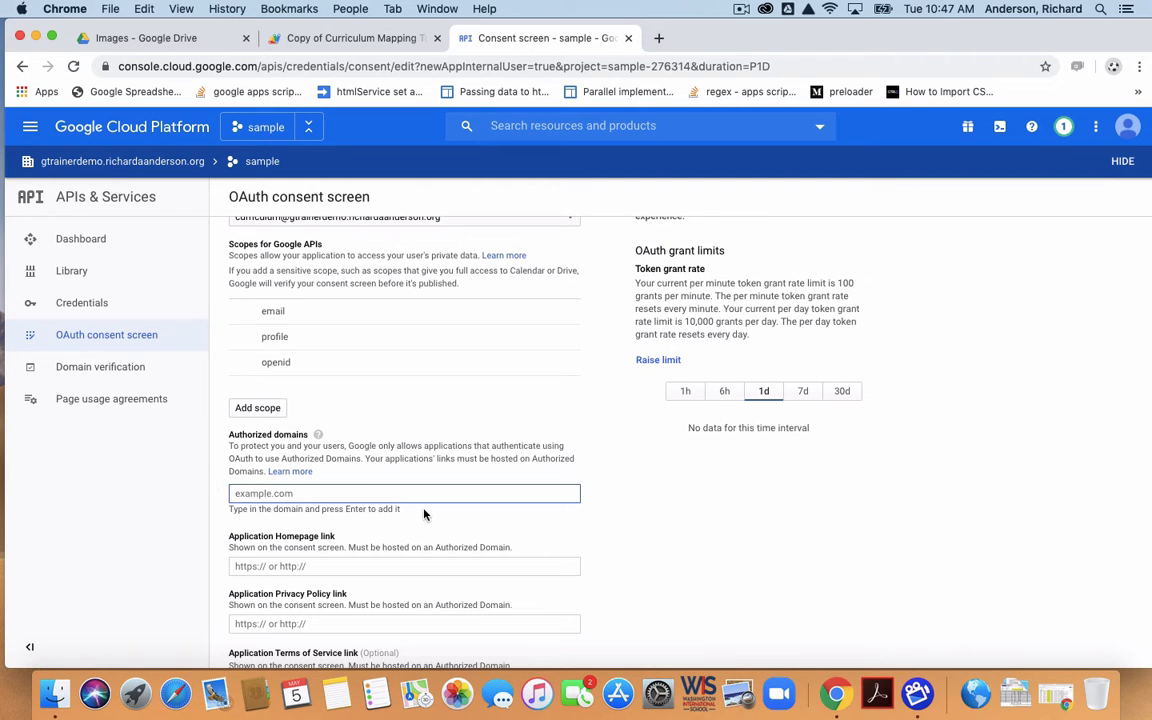
scroll(424, 514, "down", 2)
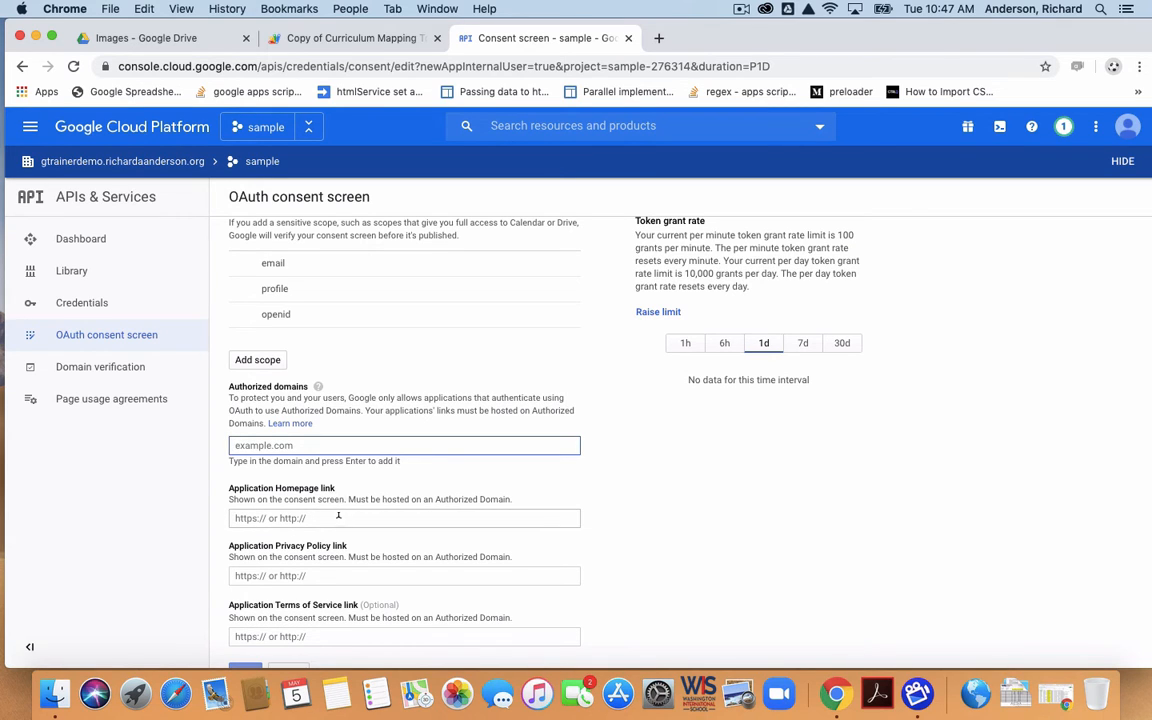
scroll(338, 516, "down", 1)
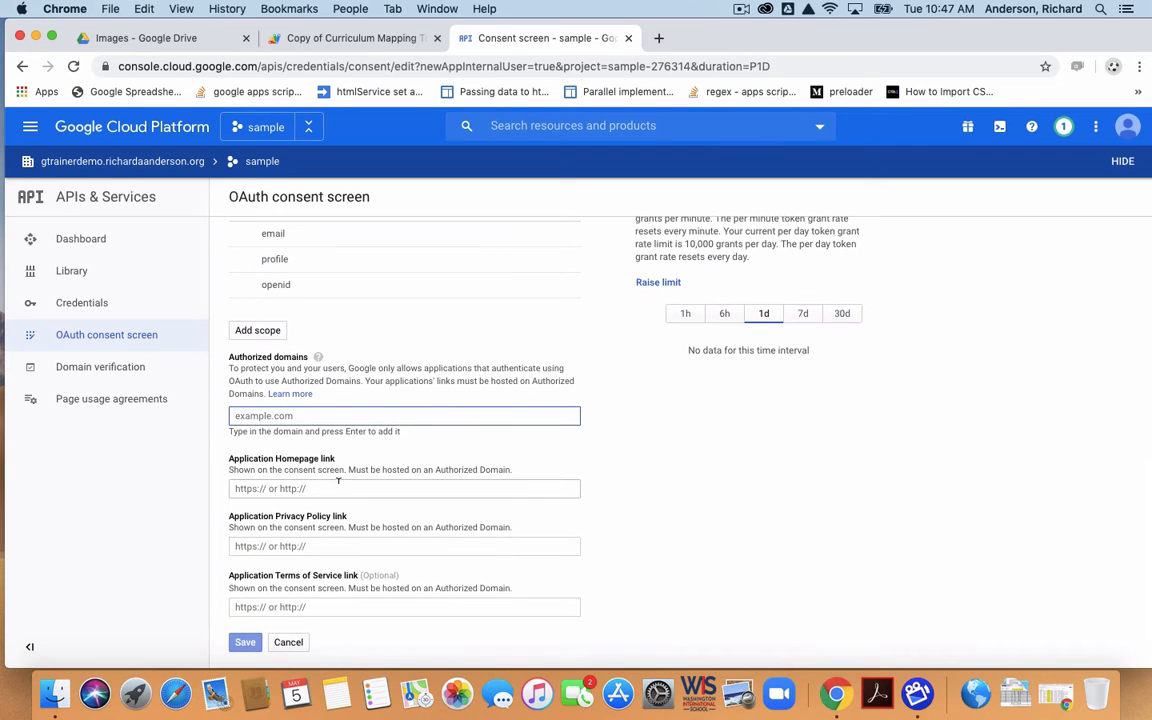
left_click(323, 543)
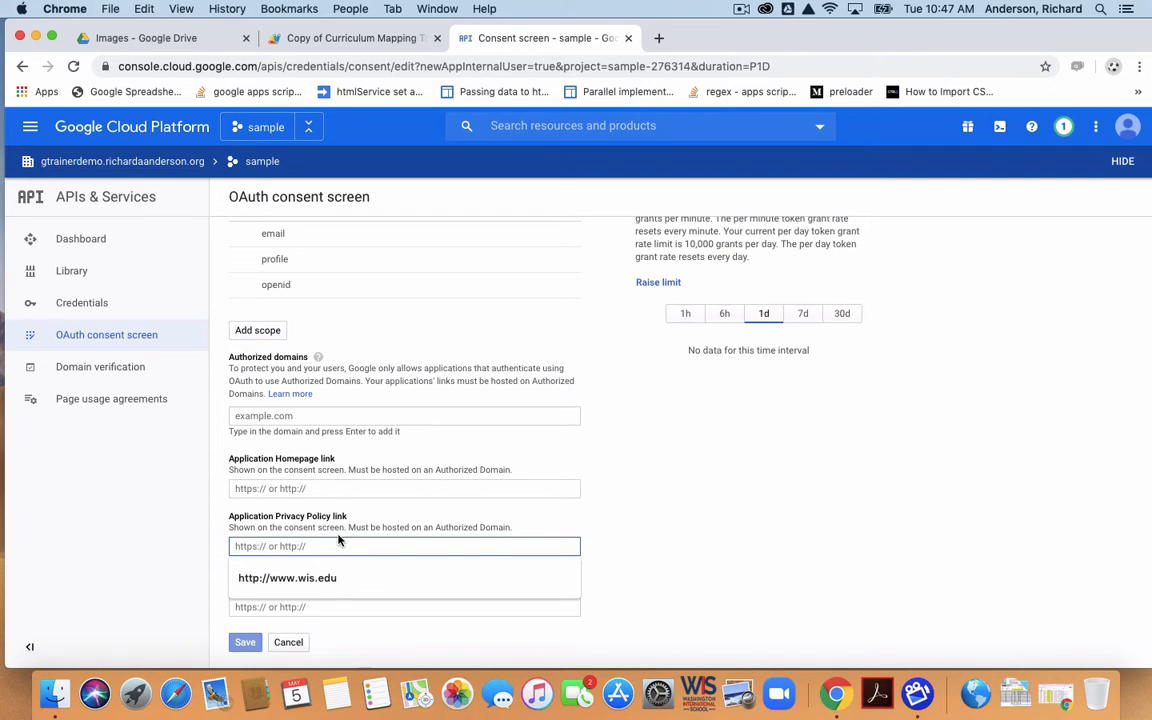
key("Escape")
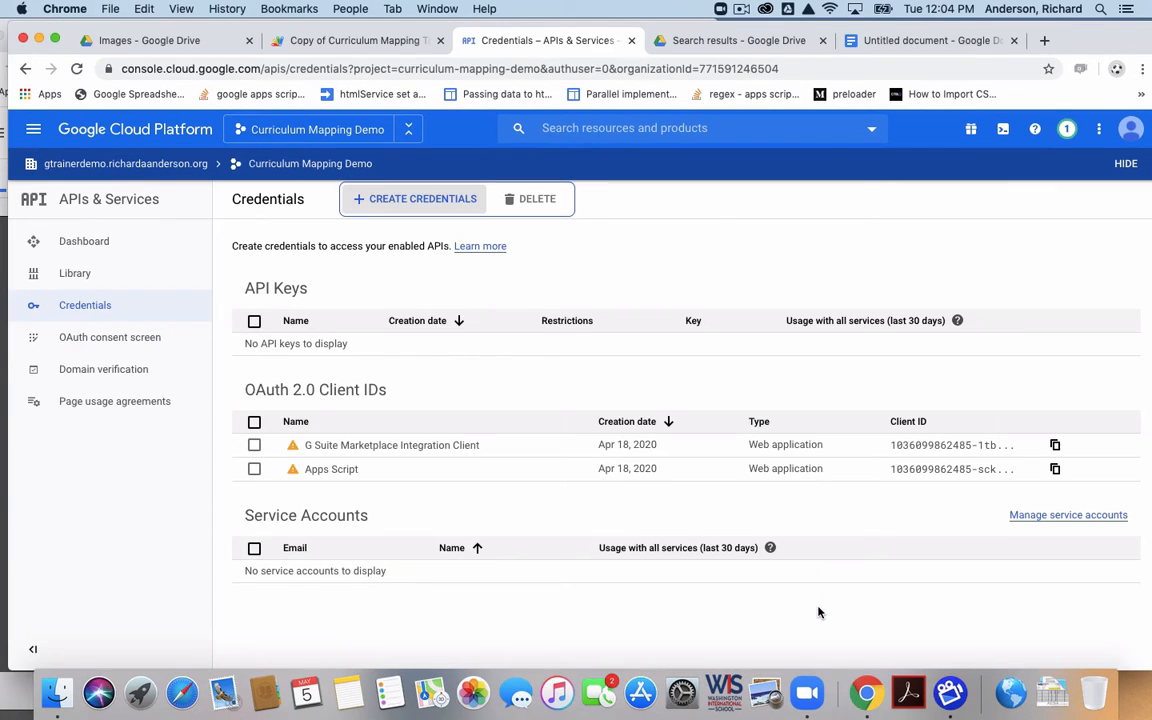
Start a new OAuth client ID with Web application as the type and review its name, JavaScript origins and redirect URI fields
left_click(682, 266)
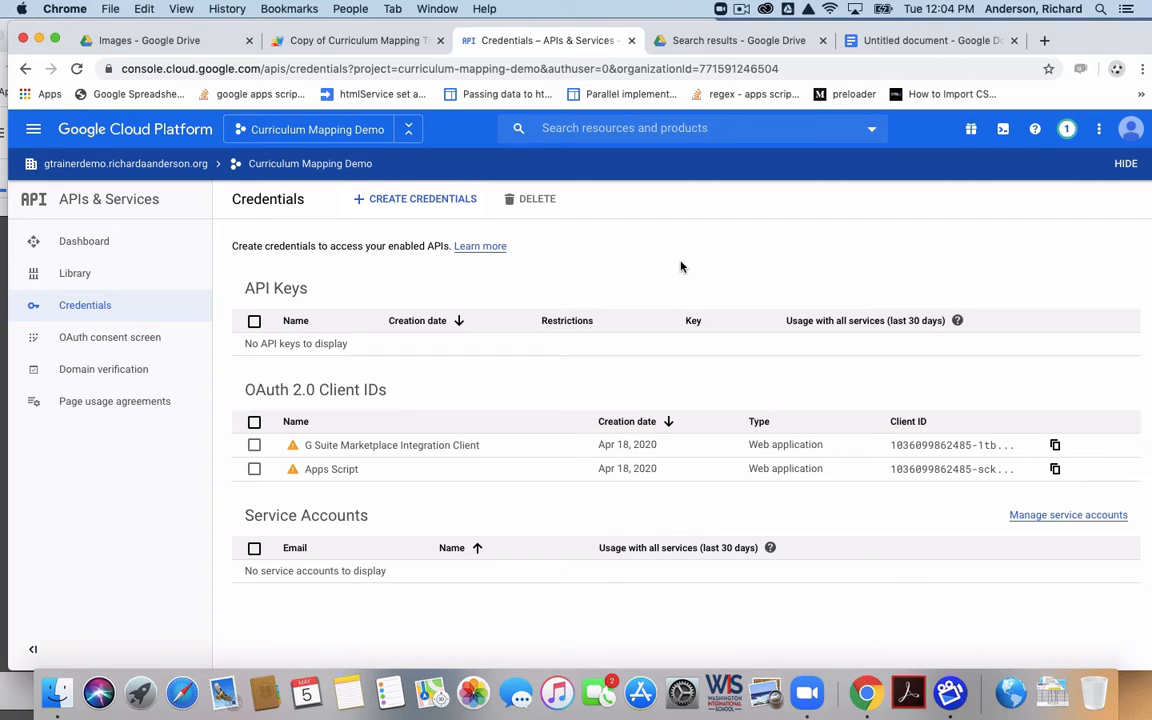
left_click(408, 201)
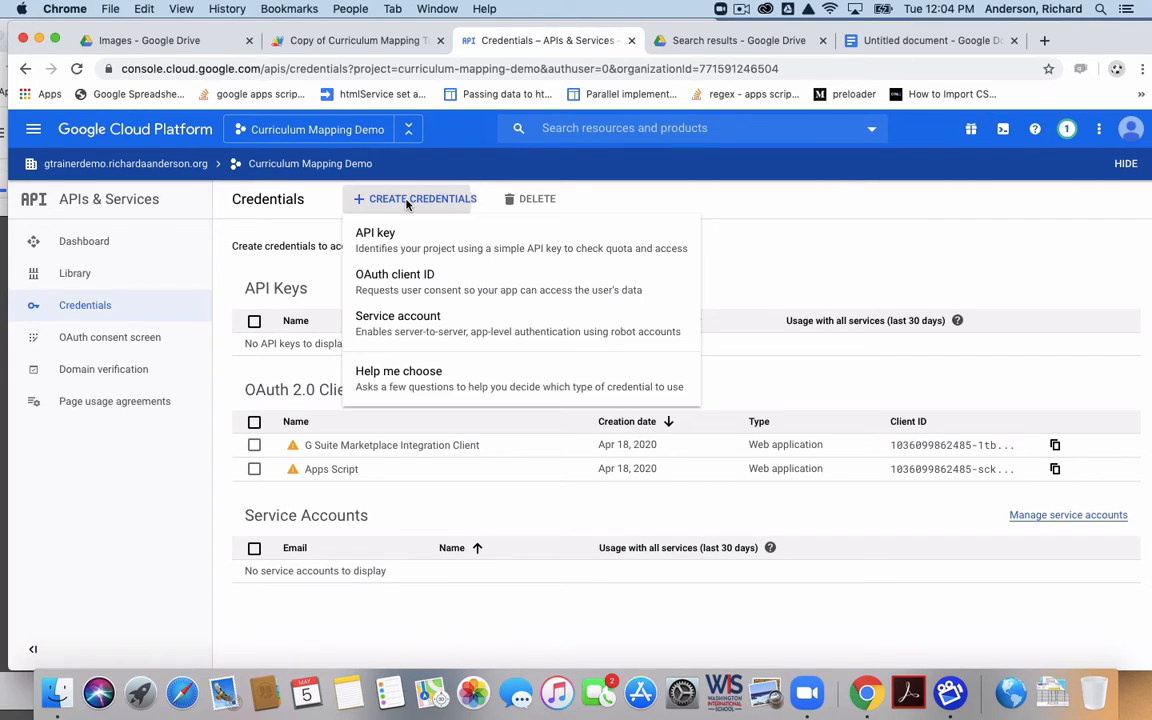
left_click(392, 286)
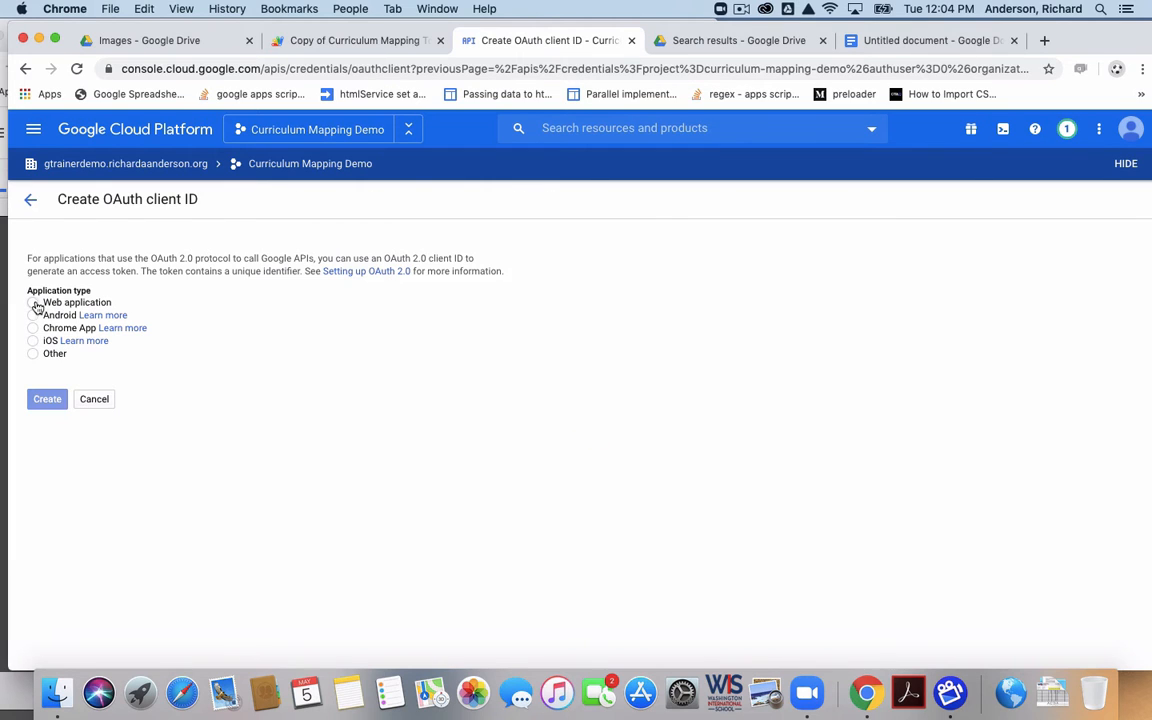
left_click(34, 304)
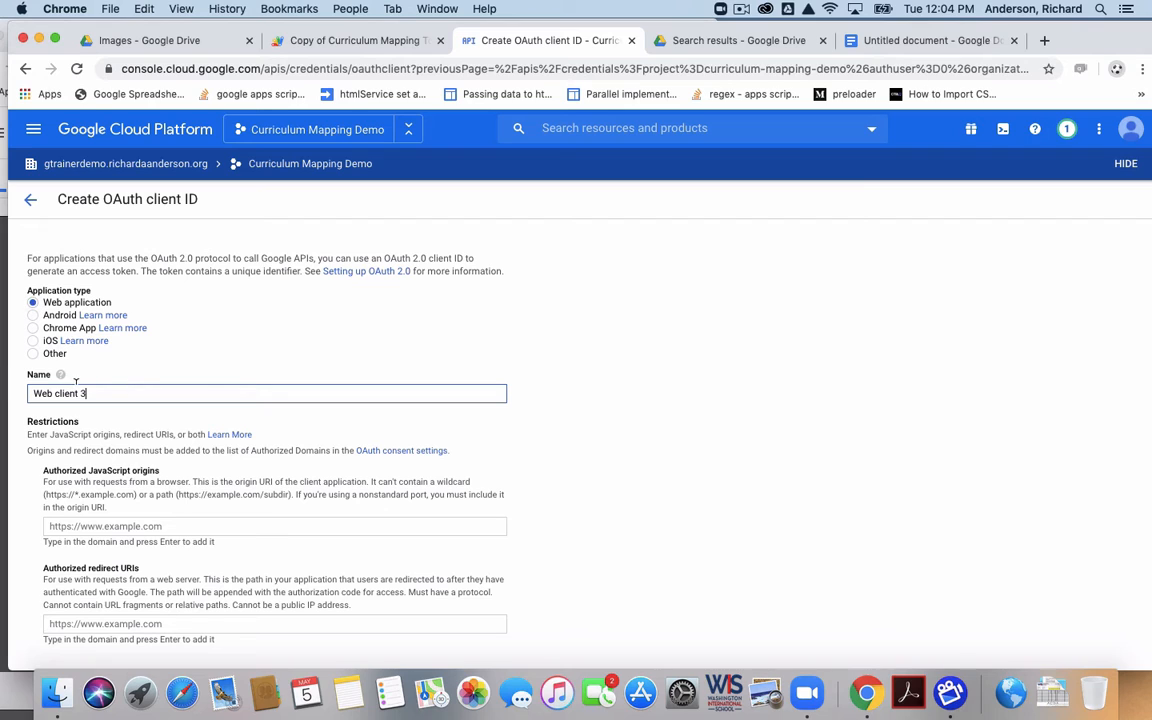
scroll(250, 500, "down", 1)
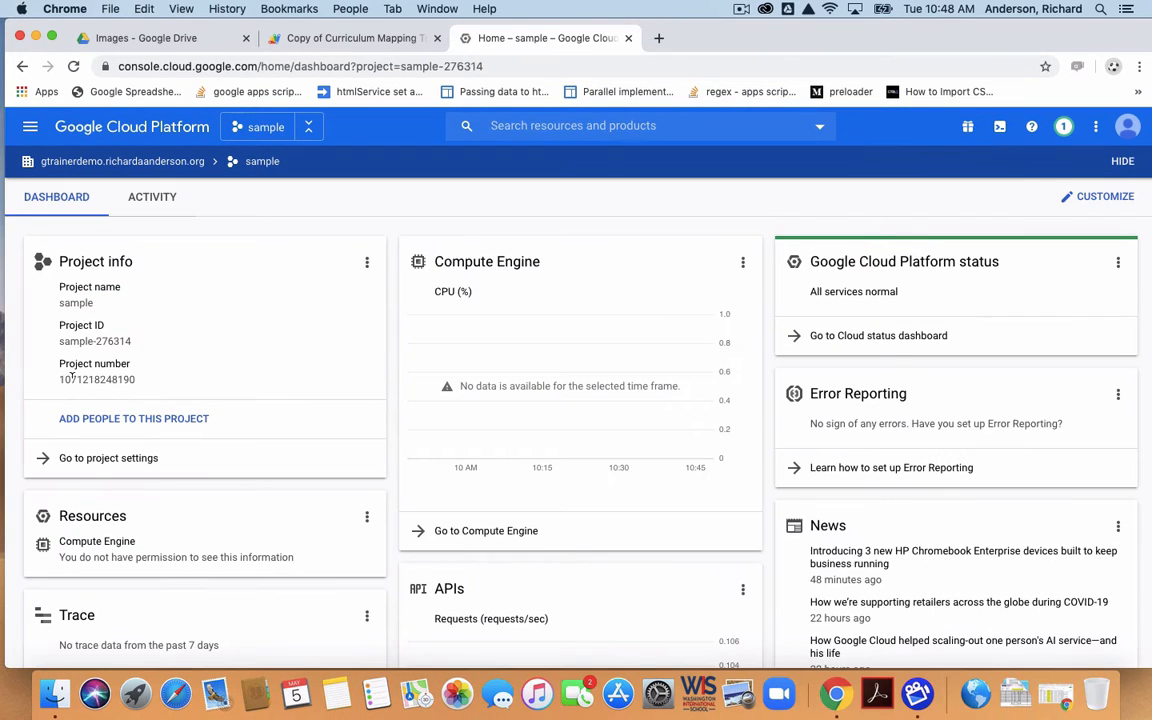
Select the sample project's number in the Cloud console, and open the script's Cloud Platform project settings in the script editor
left_click_drag(60, 379, 136, 382)
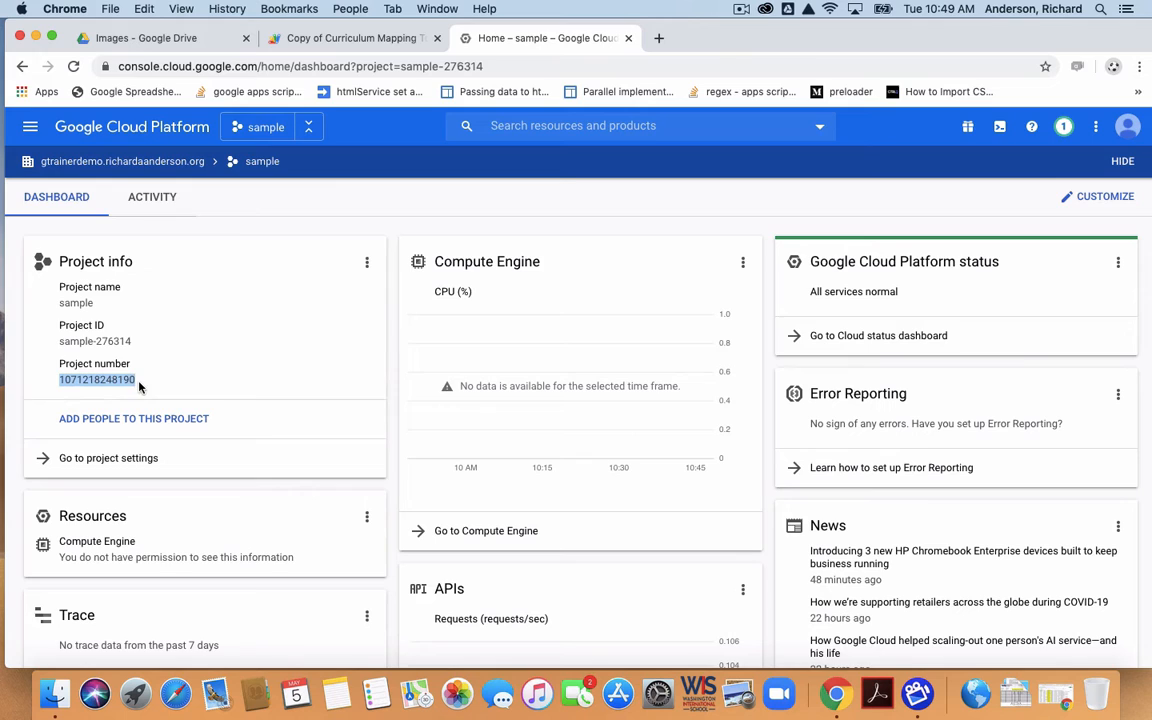
left_click(335, 38)
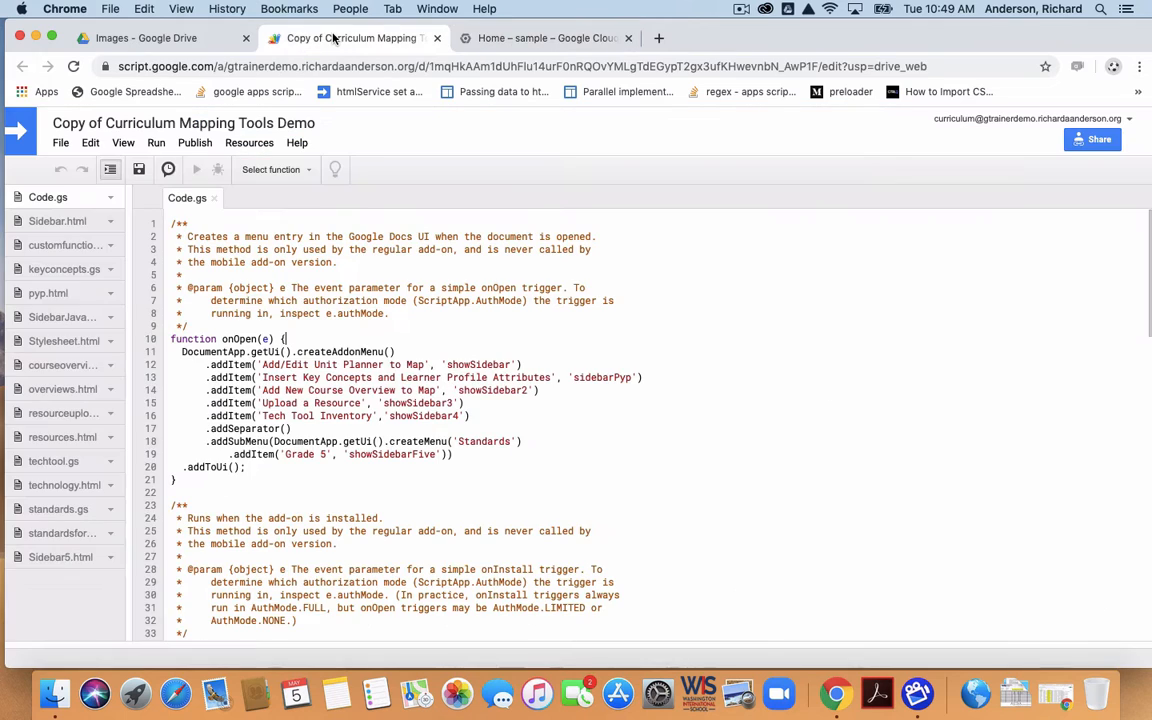
left_click(245, 140)
left_click(283, 191)
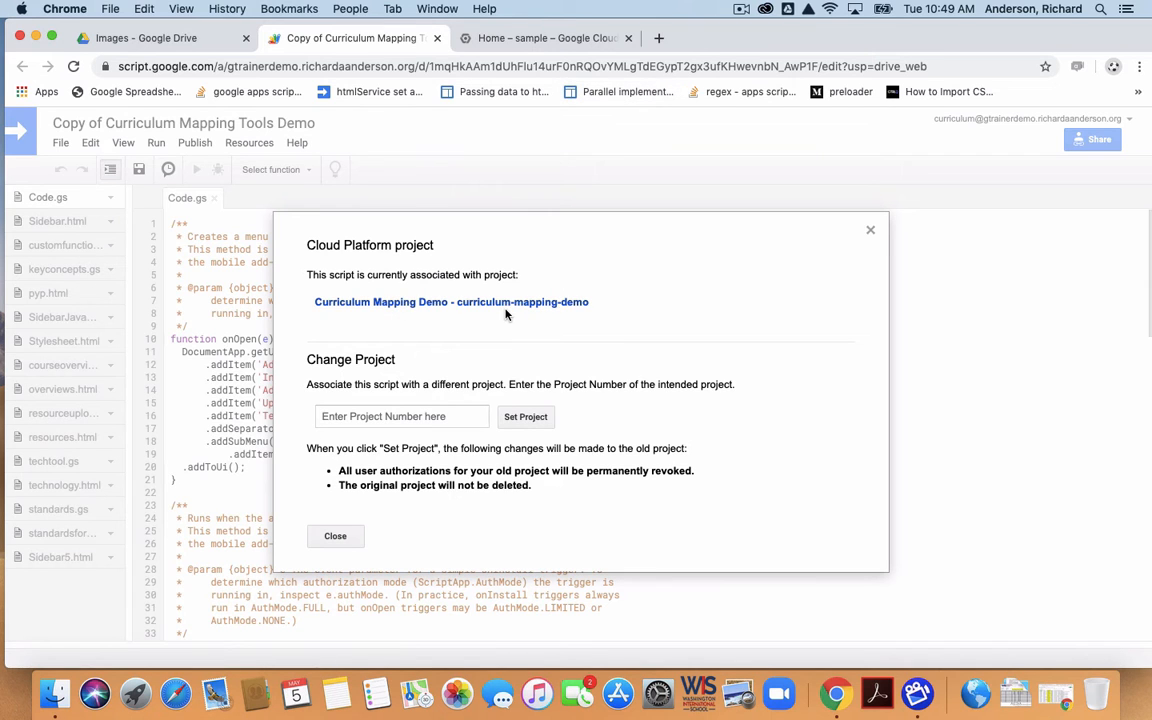
Close the sample project's console and open the Curriculum Mapping Demo project associated with the script
left_click(548, 38)
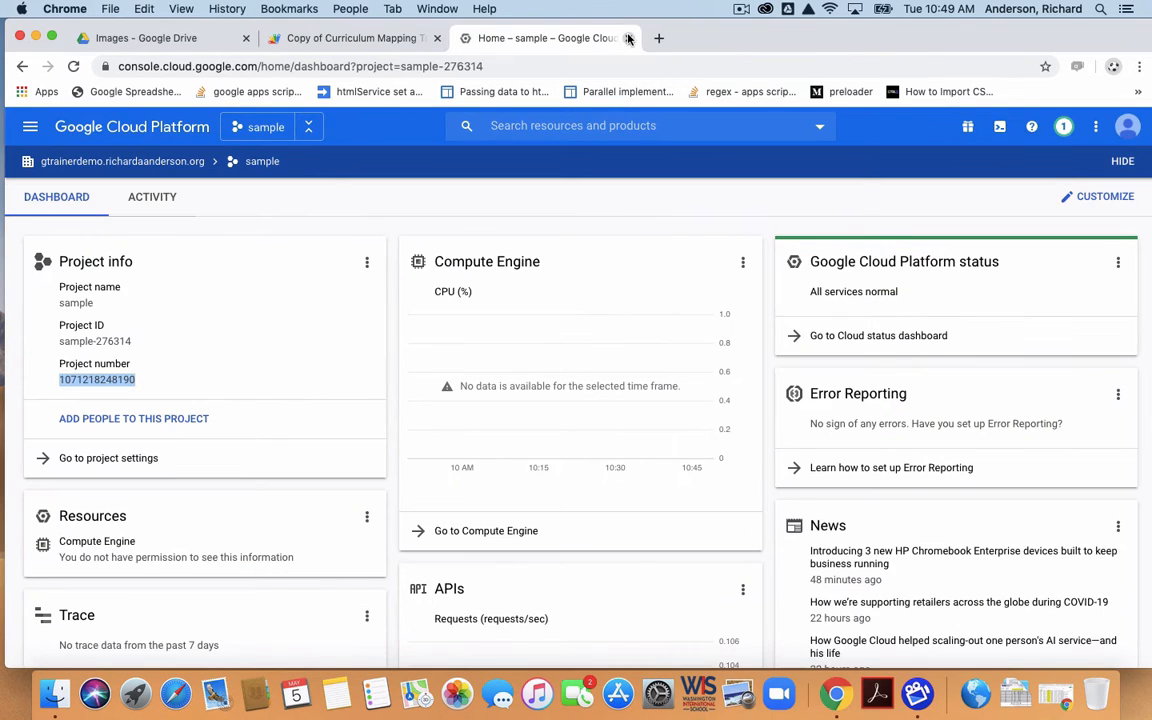
left_click(628, 38)
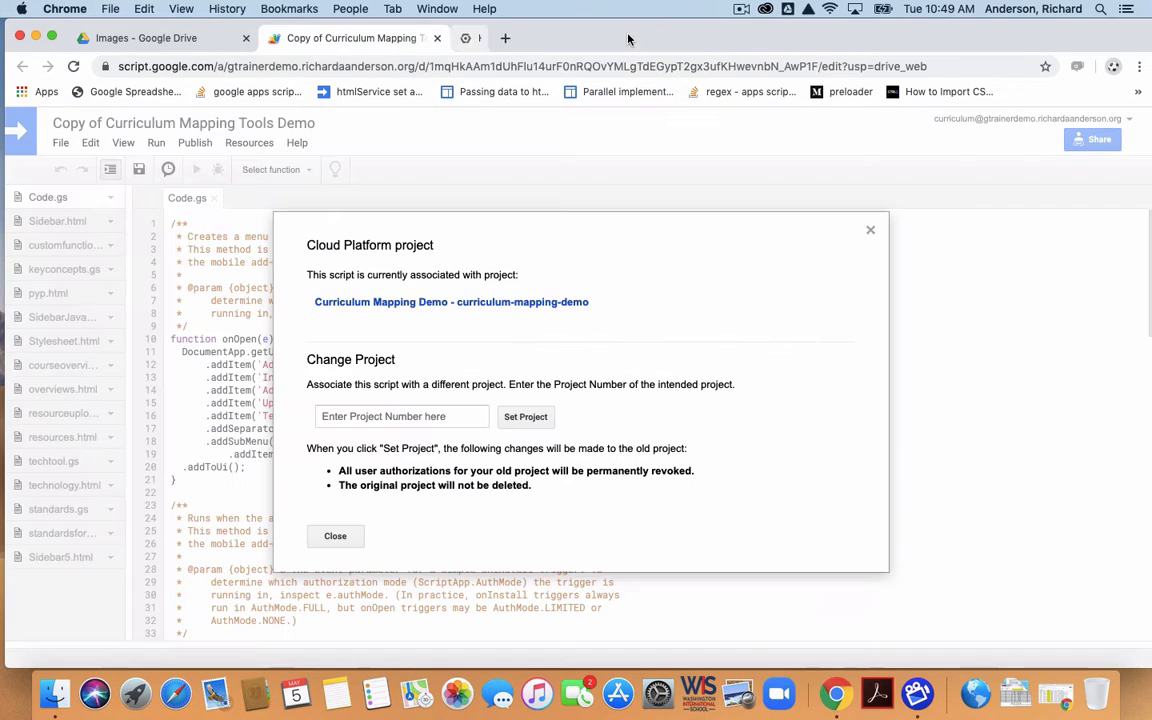
left_click(452, 303)
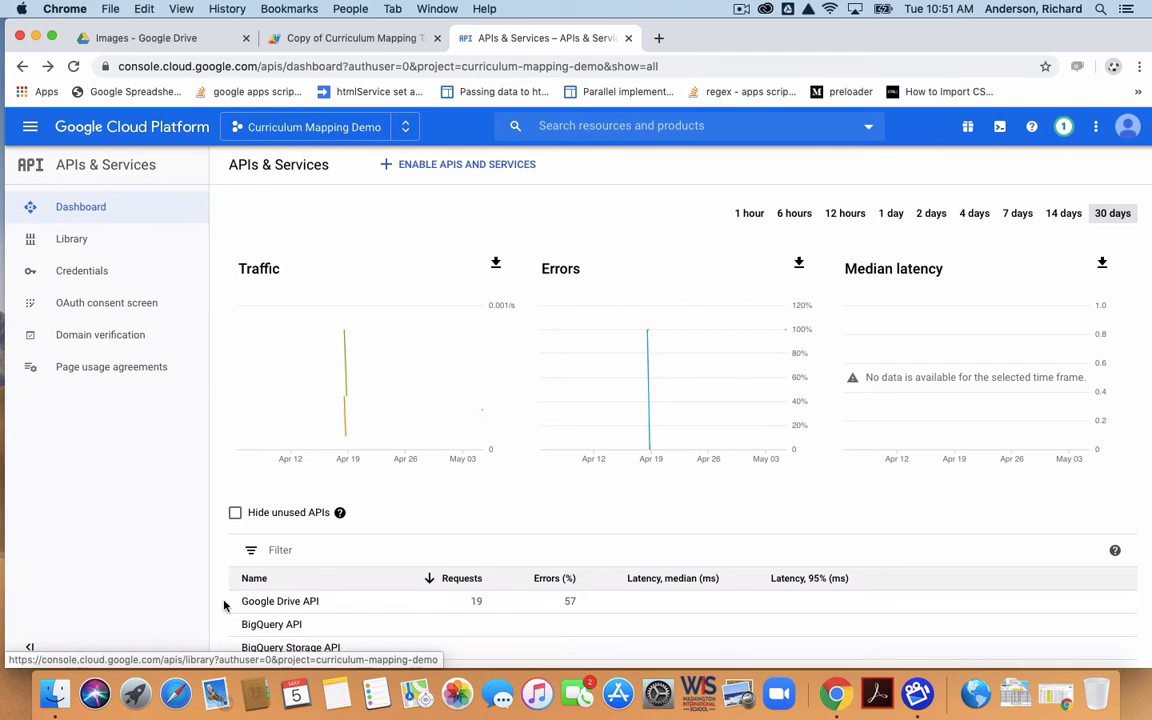
Search the Curriculum Mapping Demo console for "Google Drive" to locate the Google Drive API, and dismiss the search without opening it
left_click(582, 126)
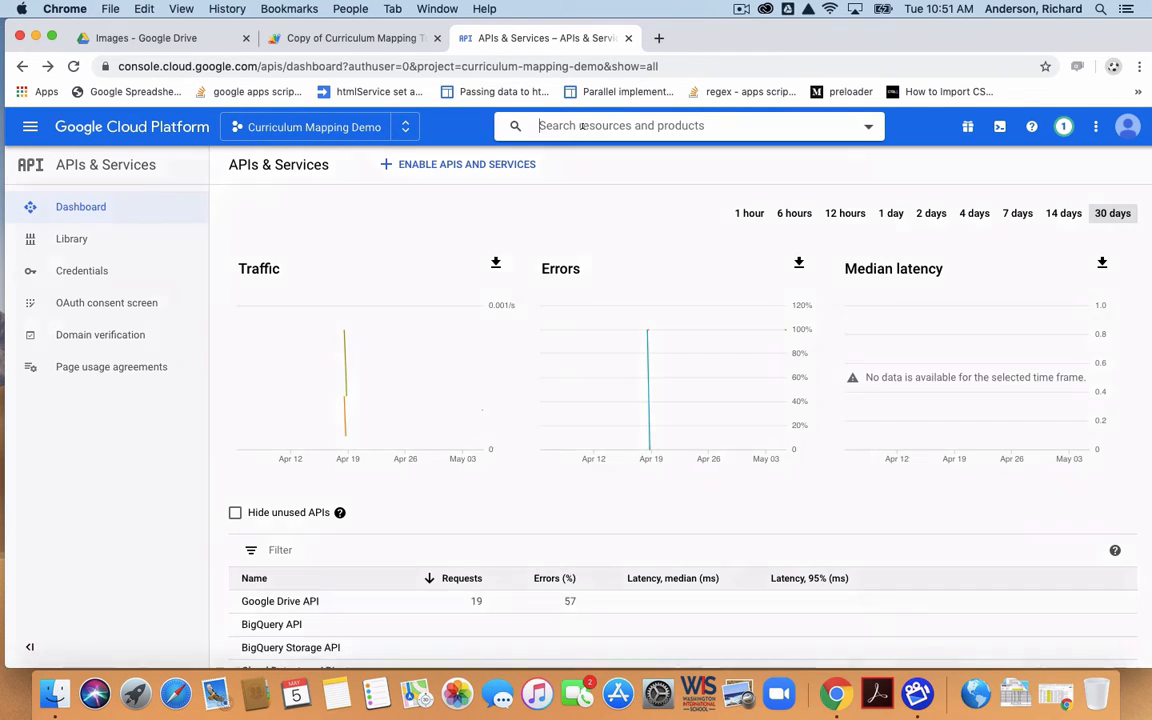
type("Google")
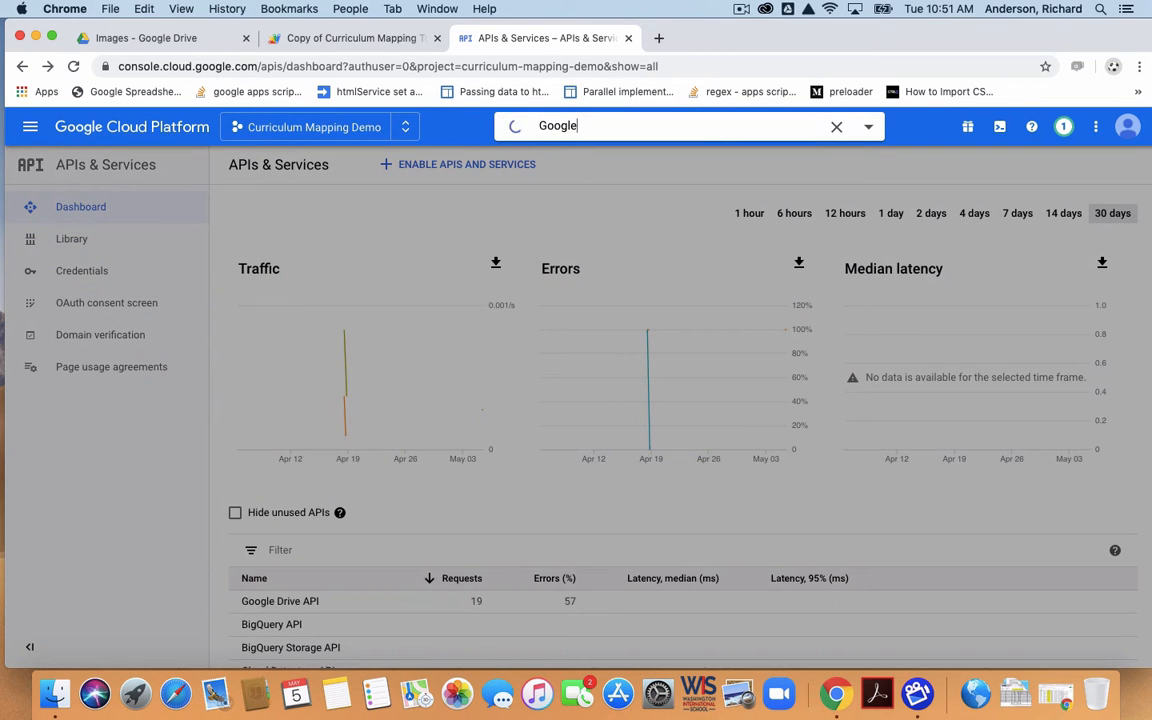
type(" Drive")
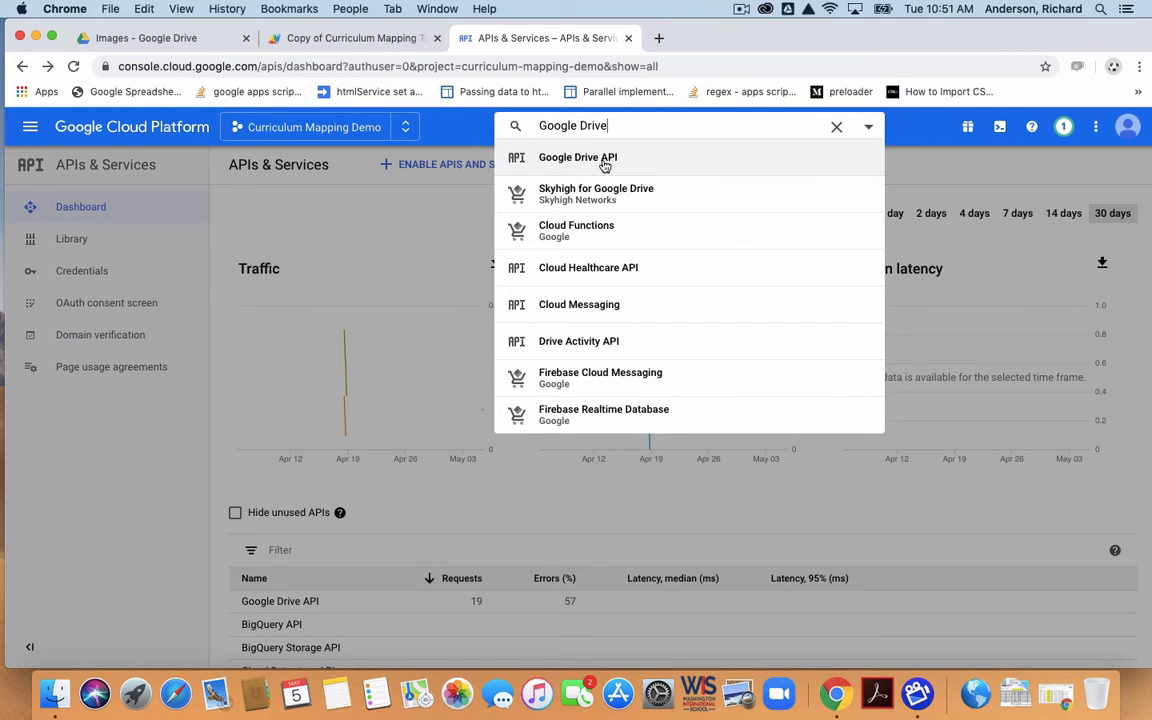
left_click(433, 523)
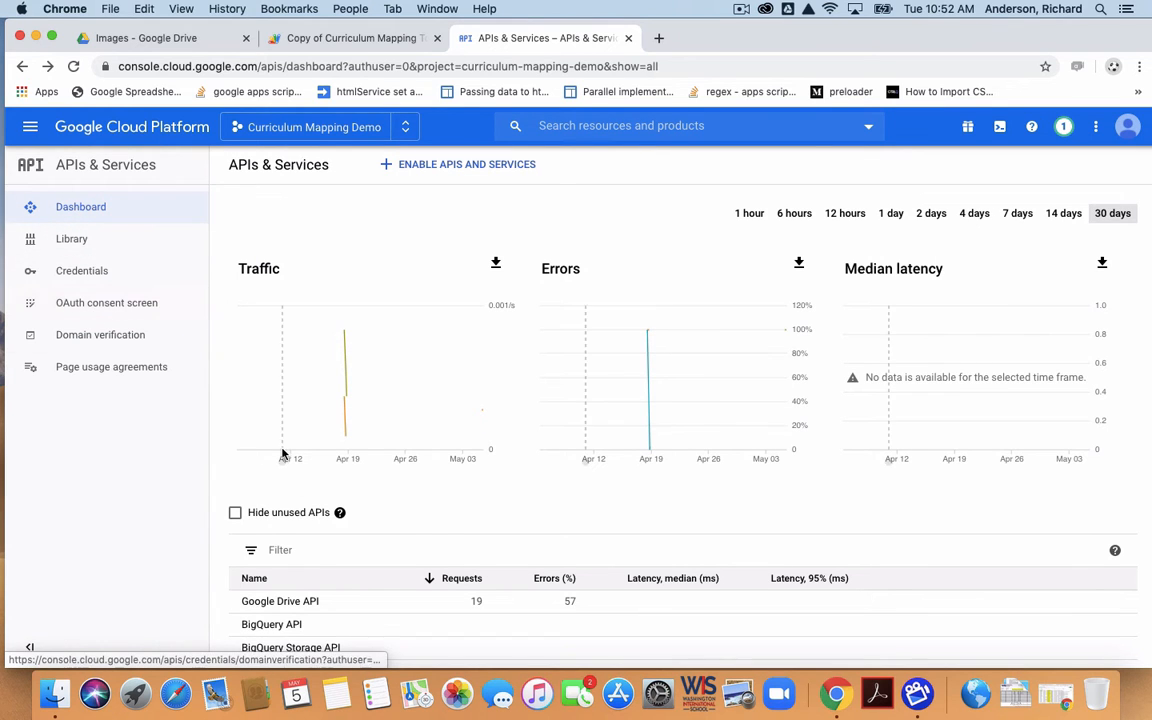
Open the G Suite Marketplace SDK from the project's list of enabled APIs and view its credentials
scroll(362, 611, "down", 4)
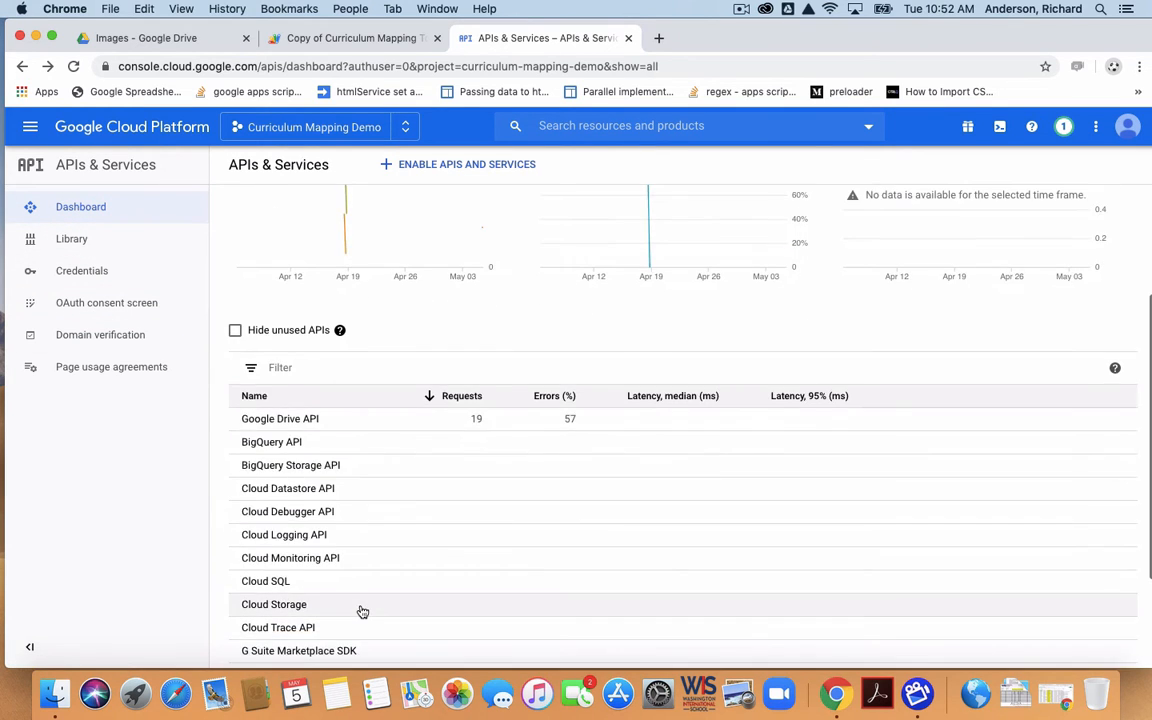
scroll(362, 609, "down", 2)
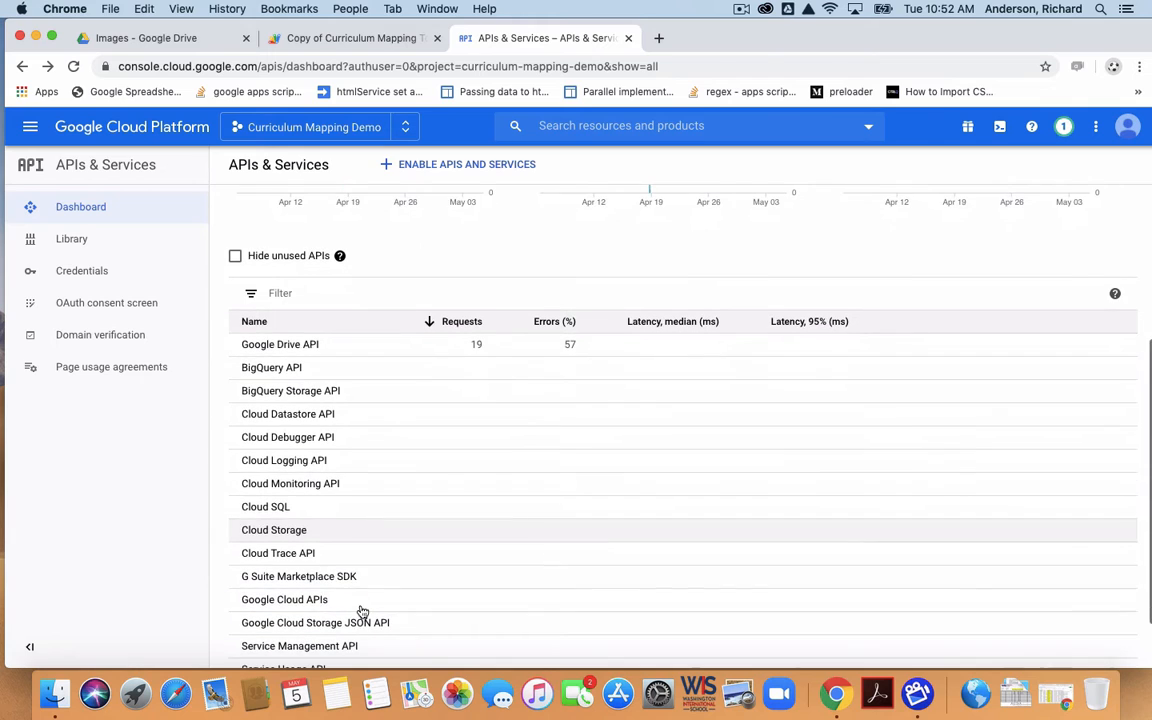
left_click(309, 577)
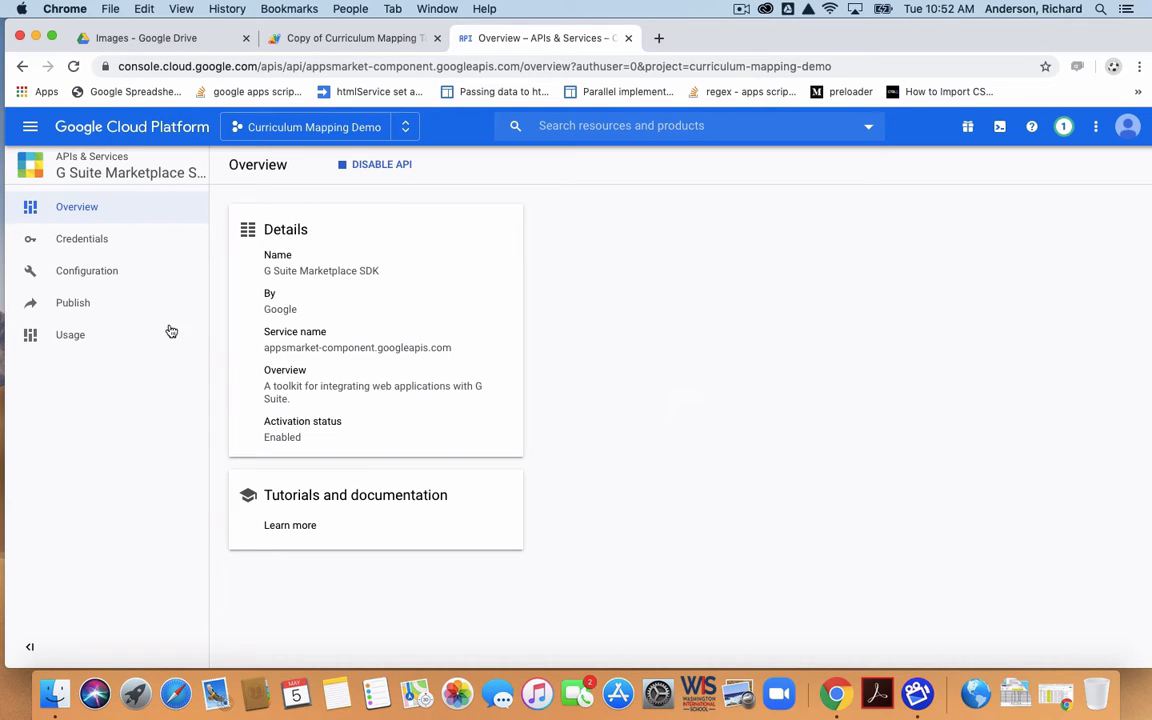
left_click(88, 243)
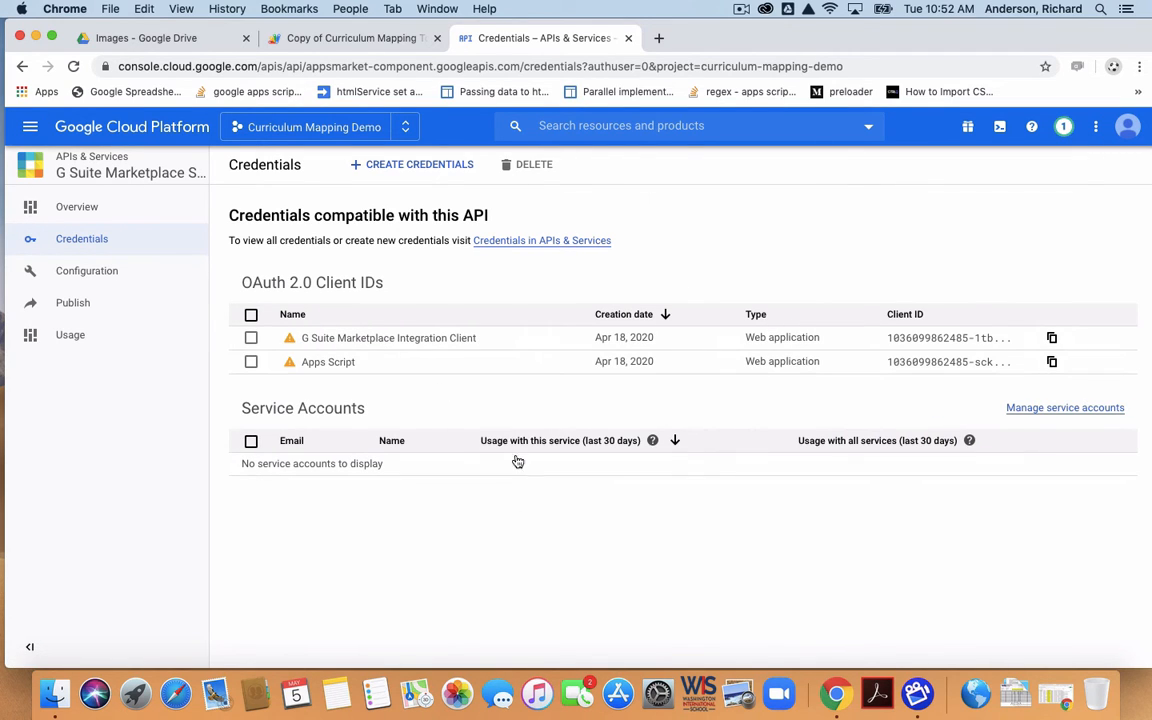
Open the SDK's configuration and review the project number, application name and description, comparing the name with the script's title
left_click(92, 274)
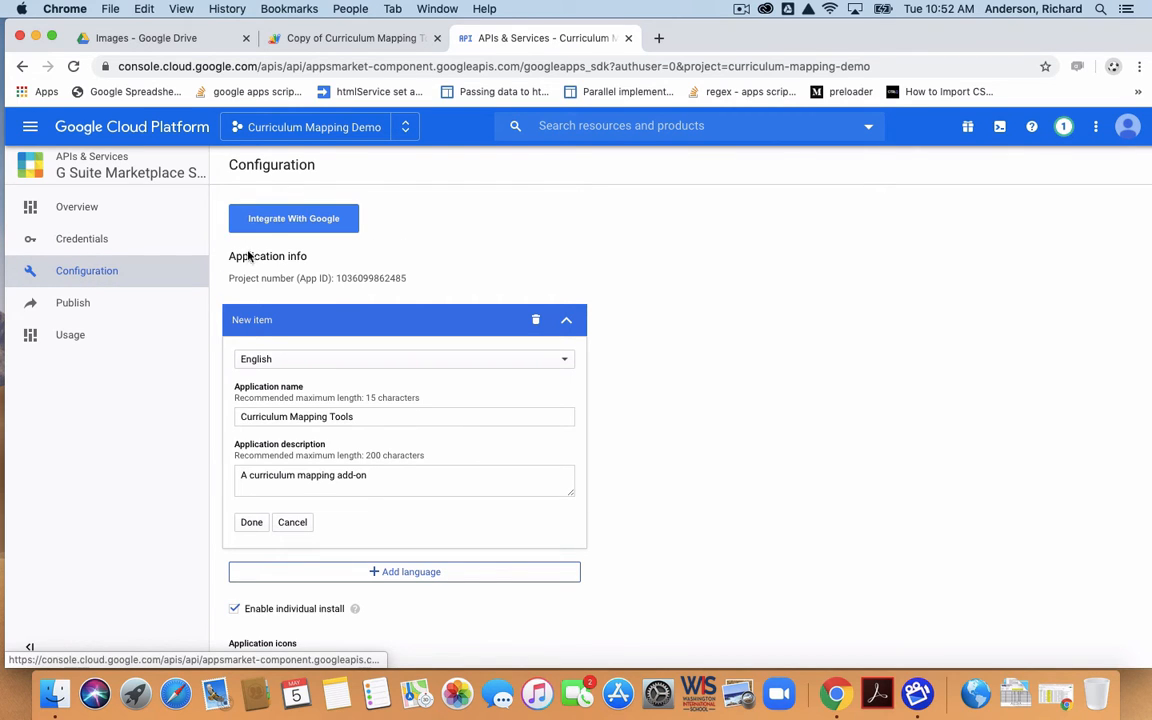
left_click_drag(419, 278, 224, 280)
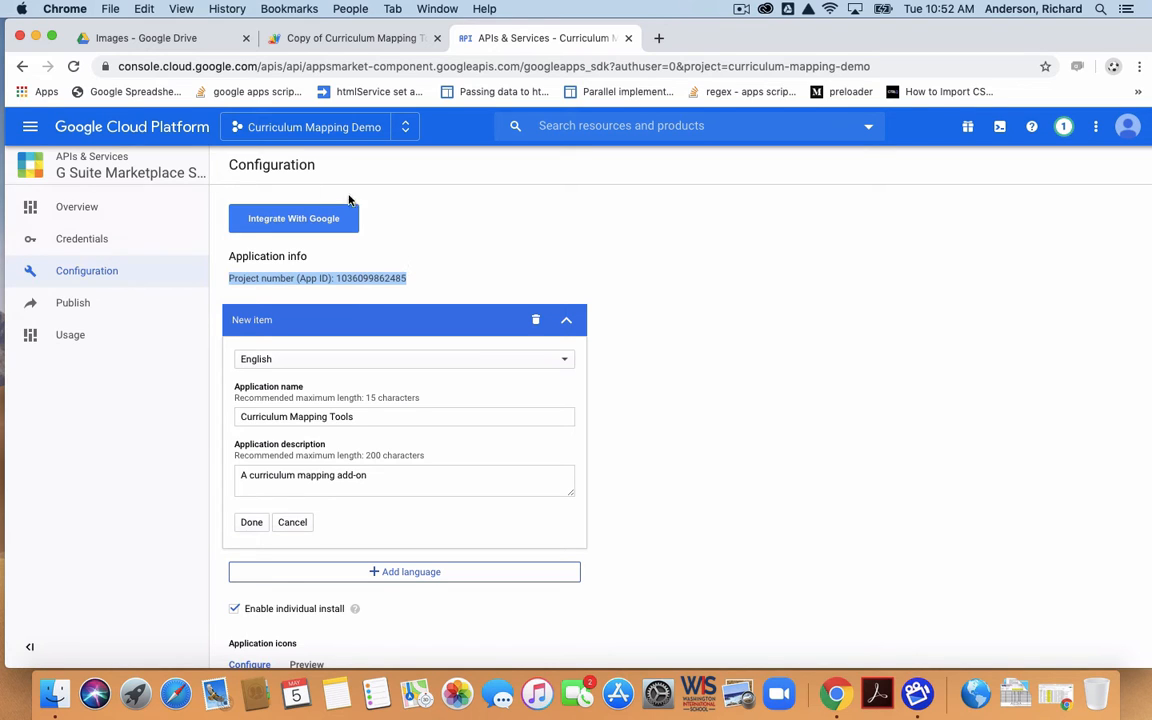
left_click(498, 277)
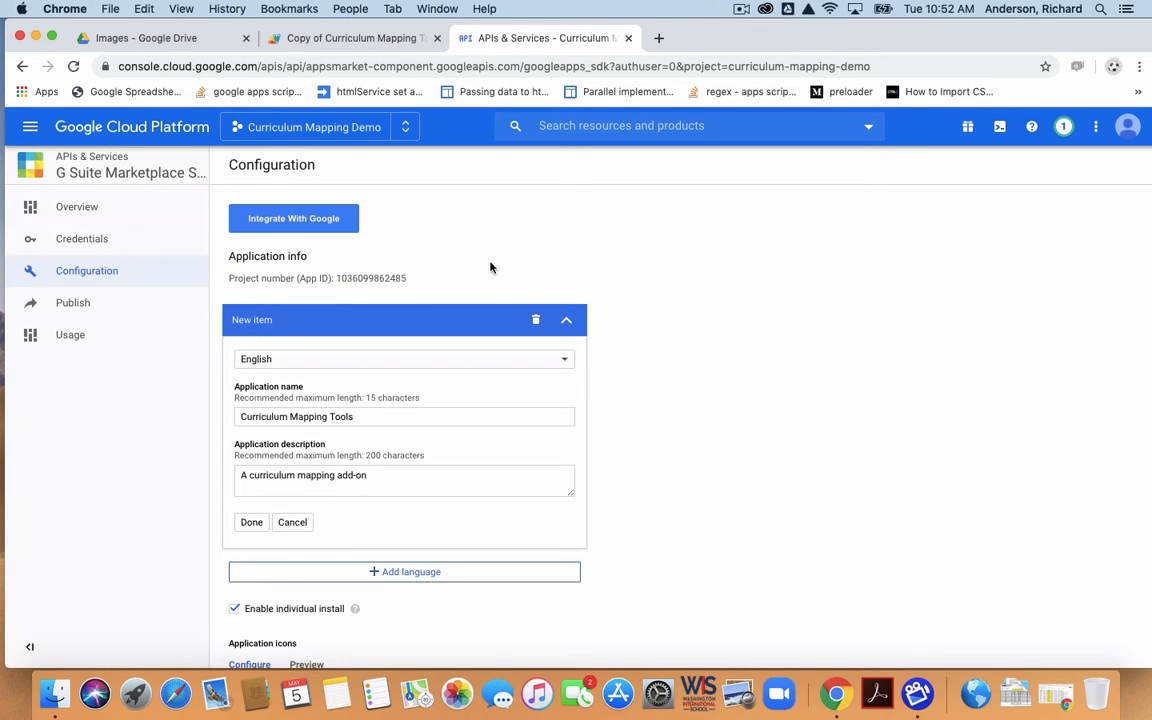
scroll(500, 318, "down", 2)
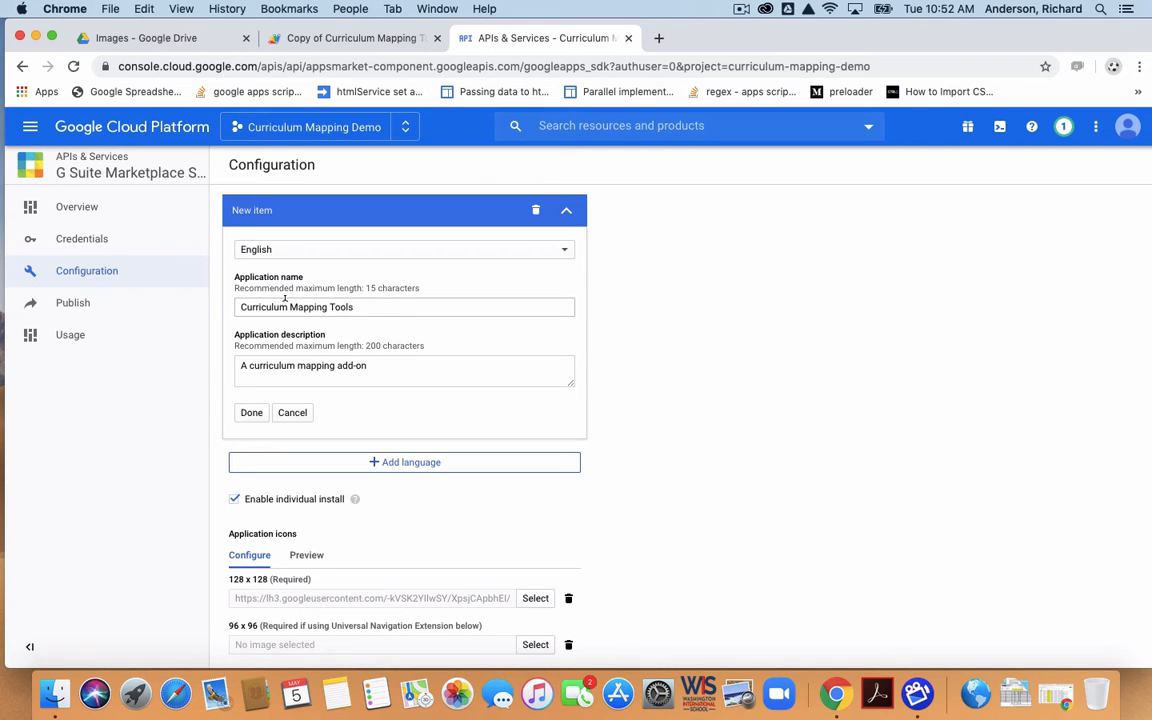
left_click(343, 40)
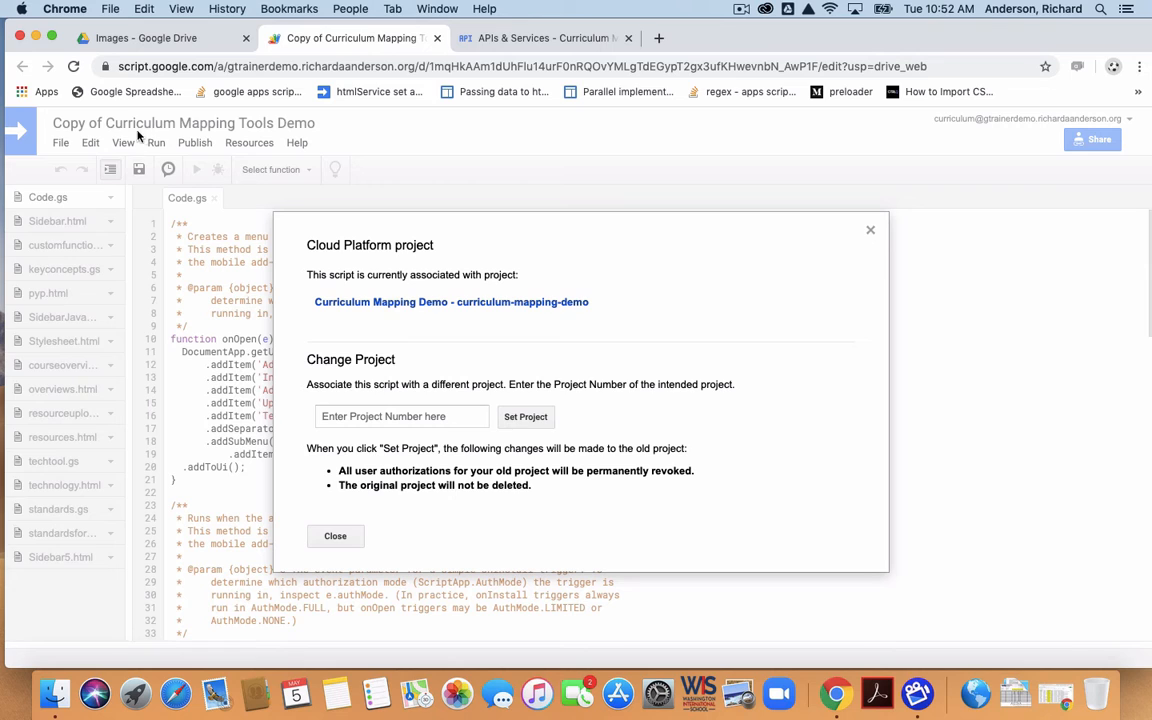
left_click(537, 38)
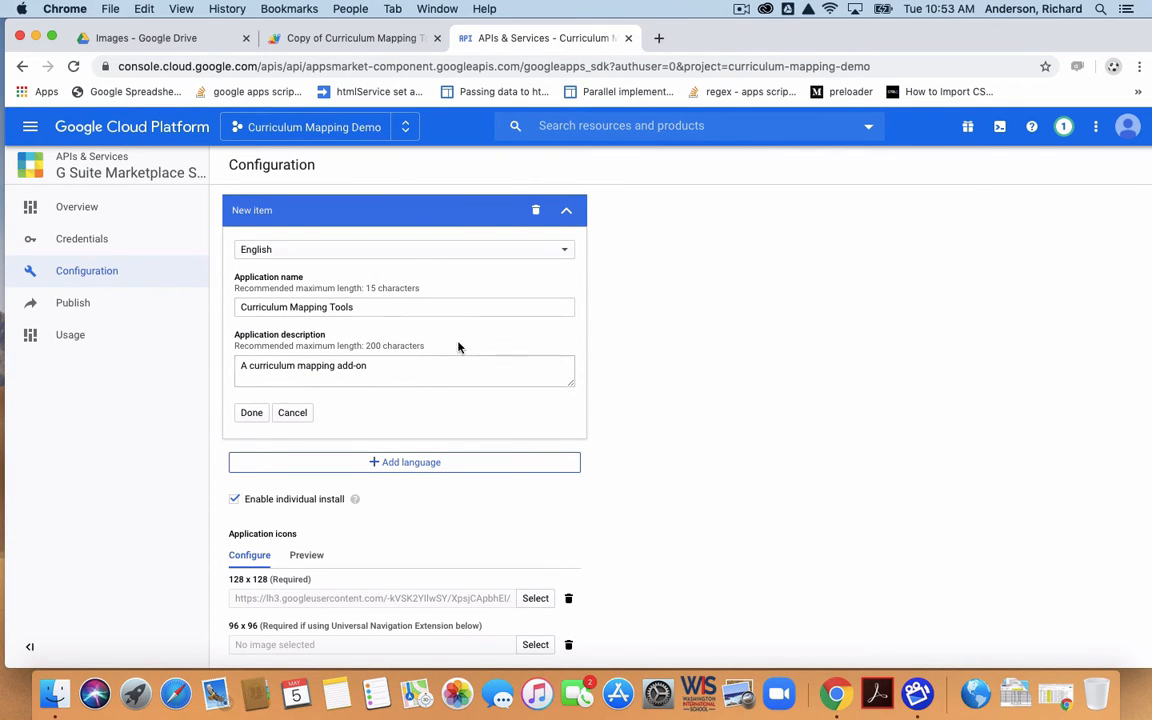
Review the application icon sizes in the configuration, and inspect the Icon32x32, Logo128x128 and Banner220x140 drawings in Drive's Images folder
scroll(496, 458, "down", 3)
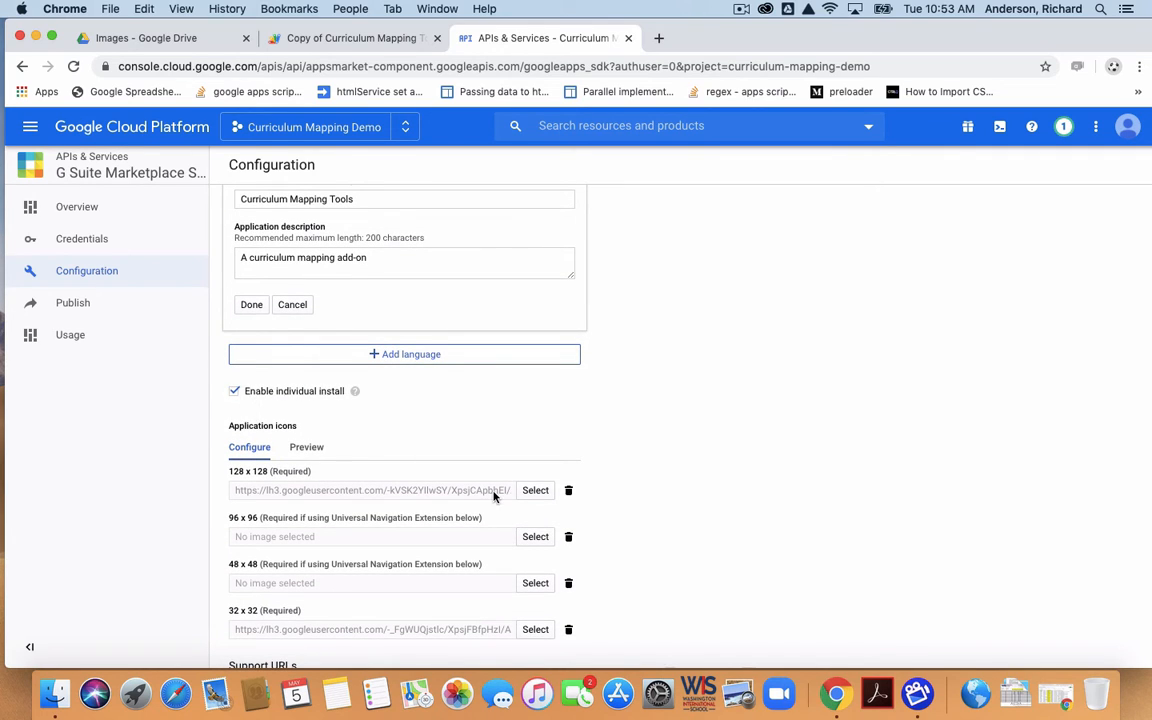
scroll(675, 538, "down", 3)
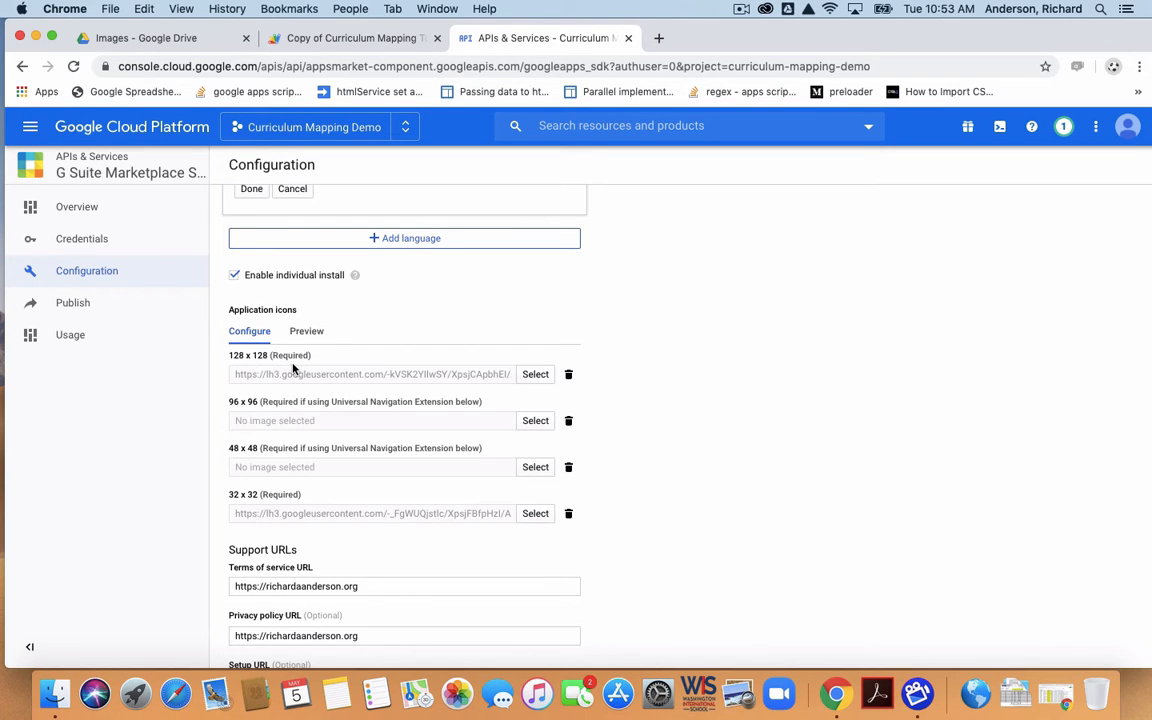
left_click(185, 39)
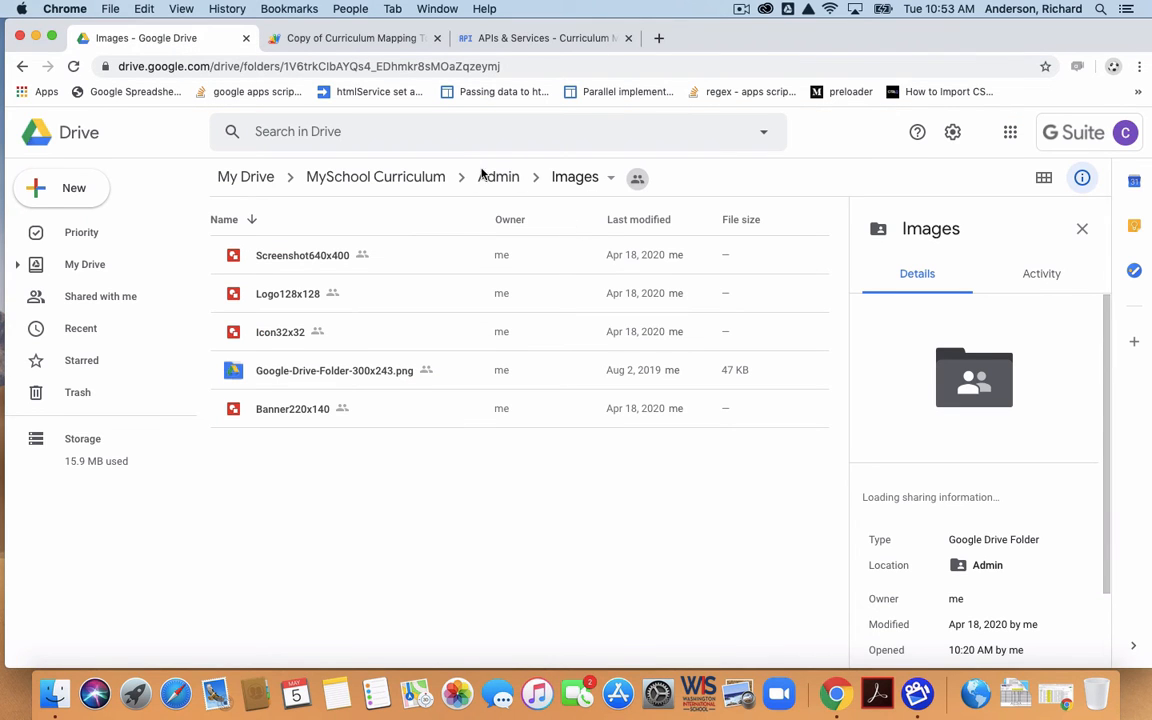
left_click(274, 335)
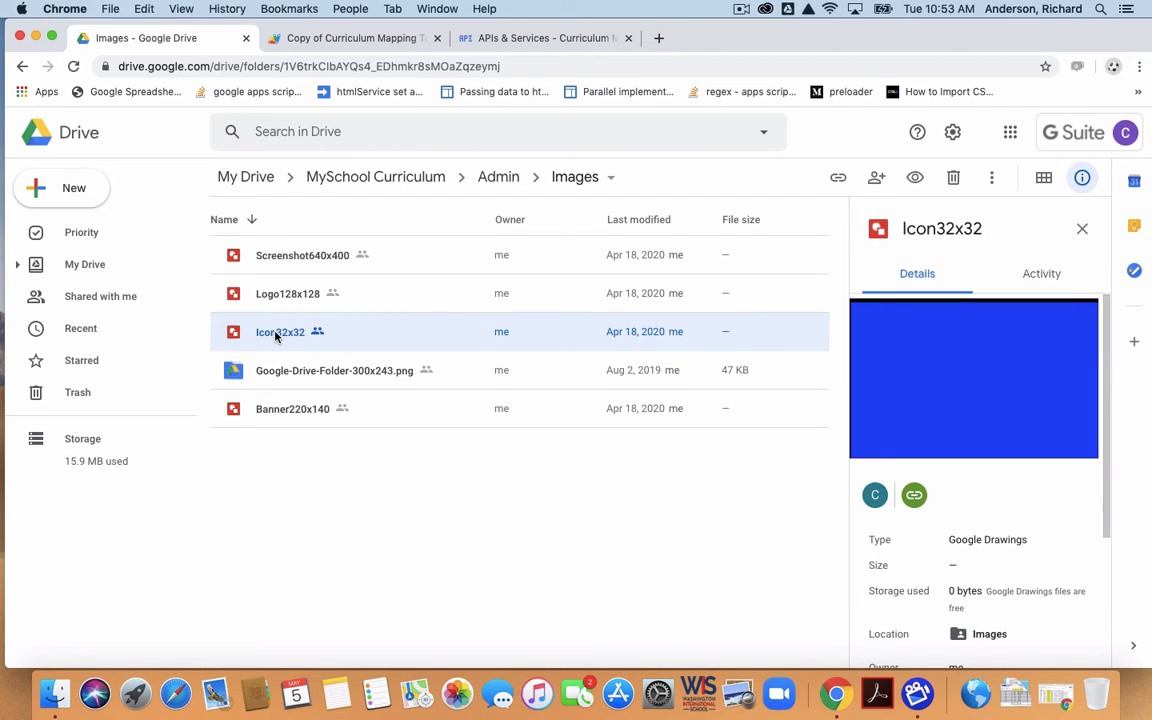
left_click(283, 295)
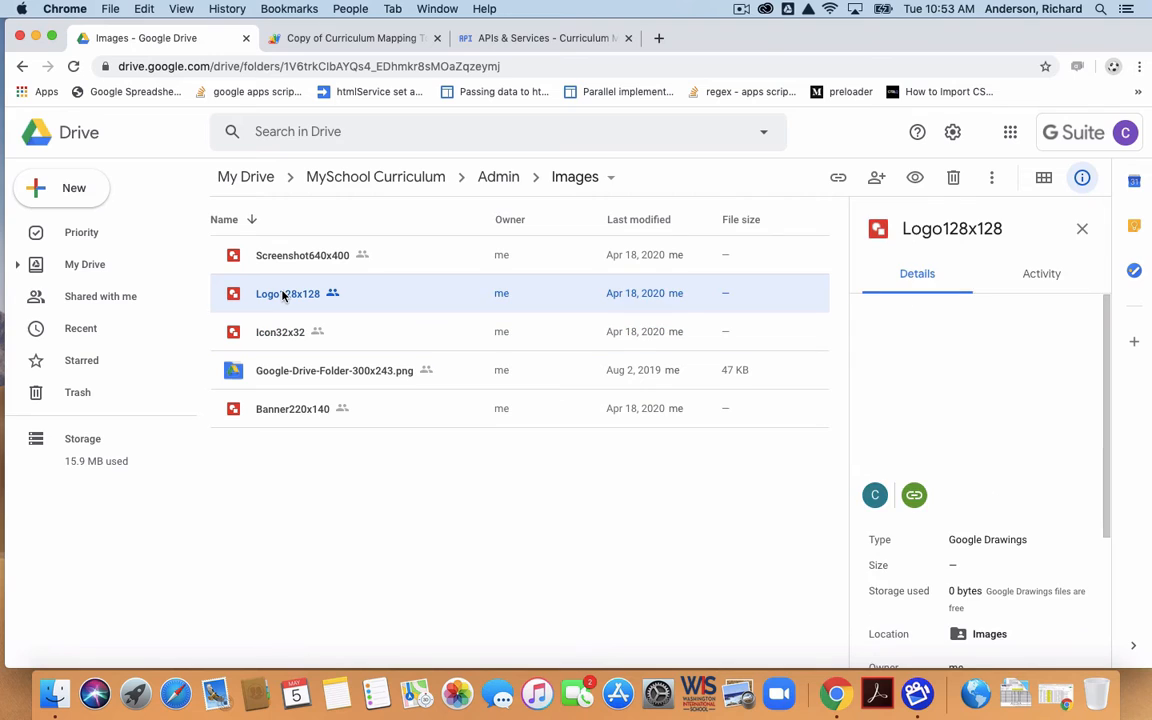
left_click(282, 332)
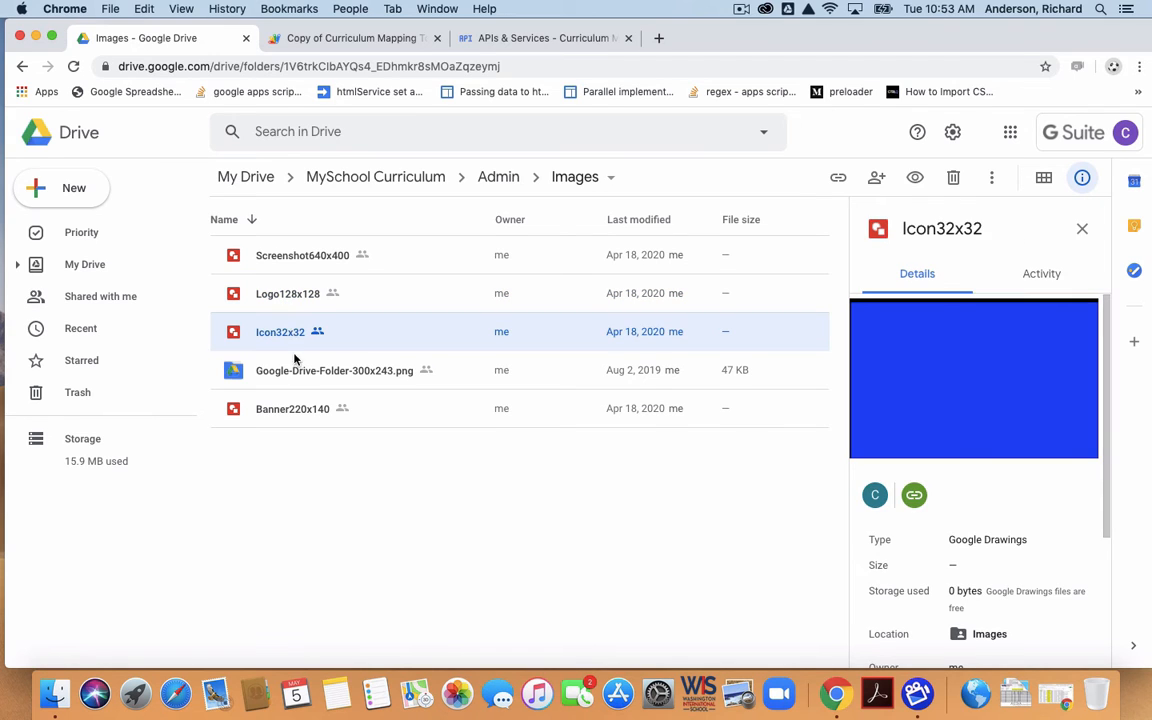
left_click(286, 411)
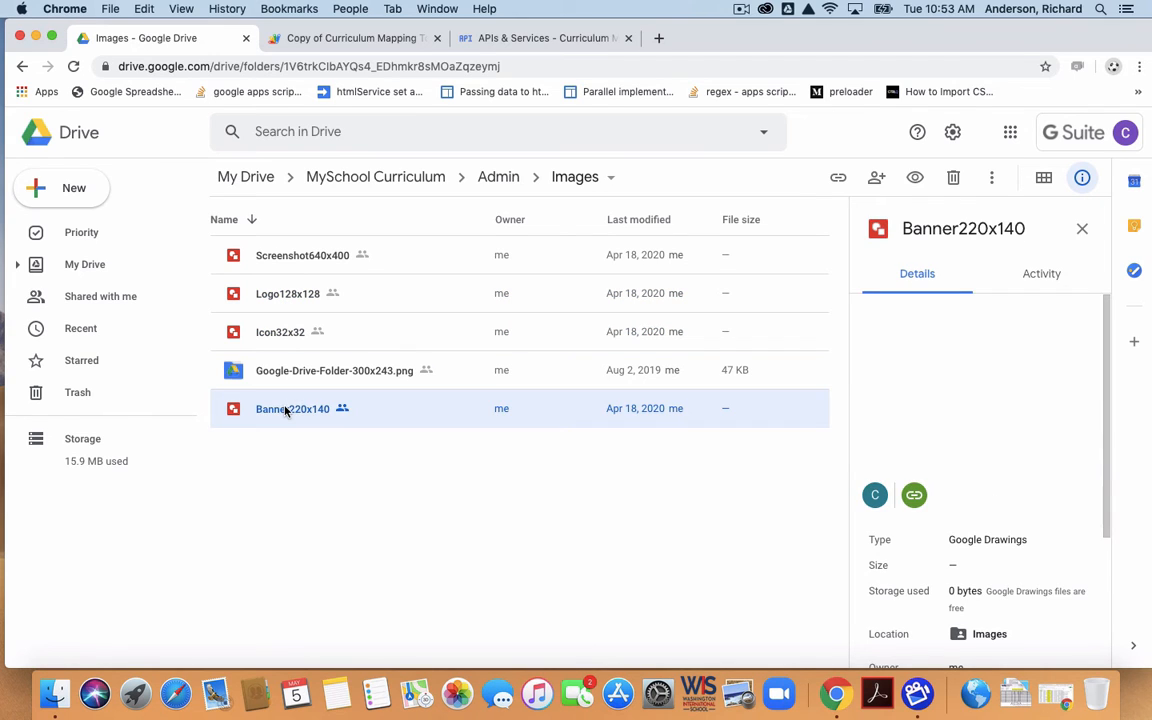
left_click(288, 336)
left_click(291, 296)
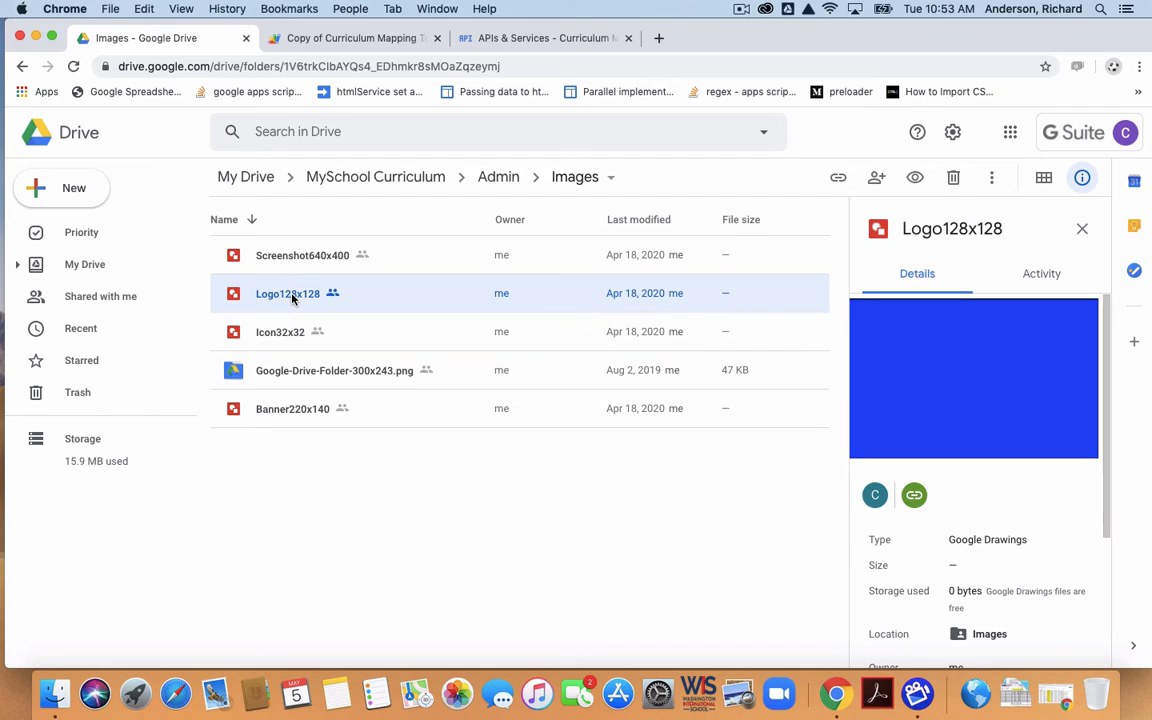
left_click(286, 334)
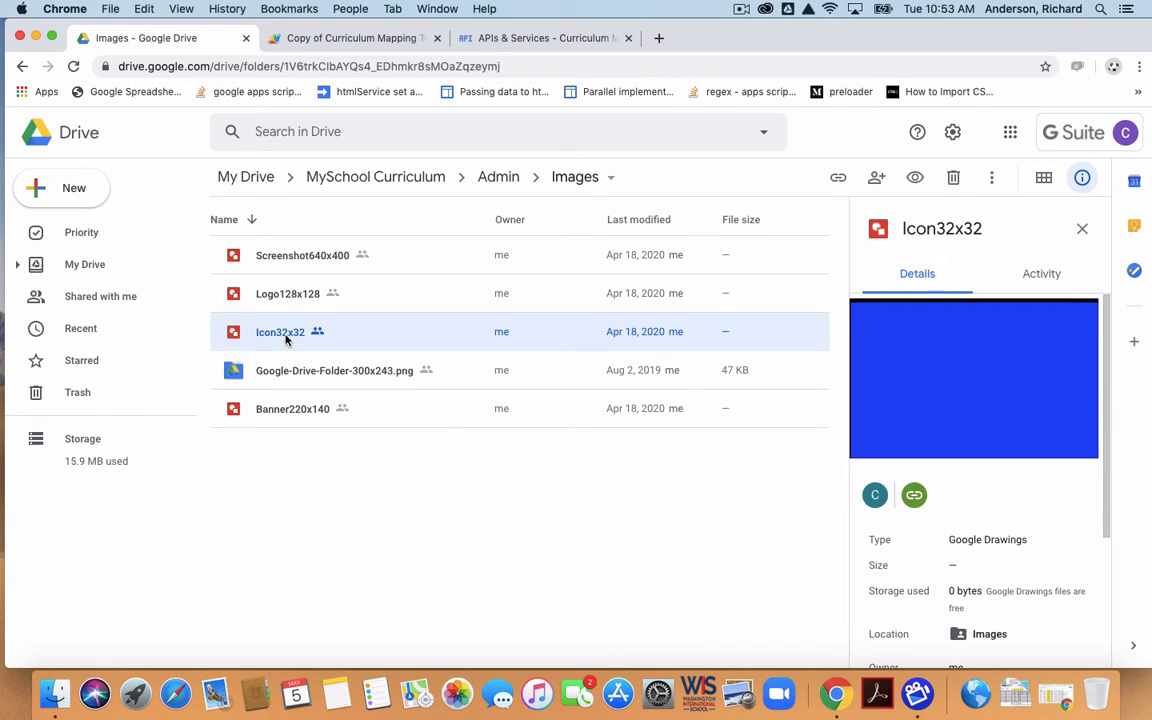
left_click(287, 296)
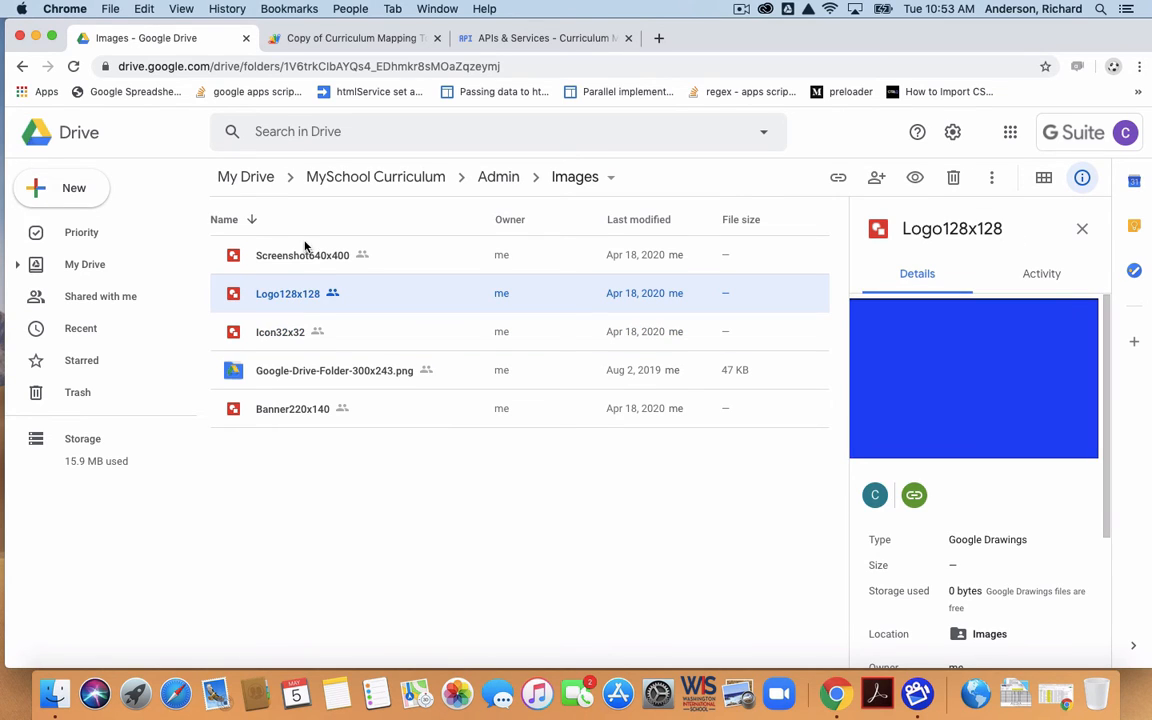
Inspect the Screenshot640x400 drawing, and review the terms of service and privacy policy URLs in the SDK configuration
left_click(306, 255)
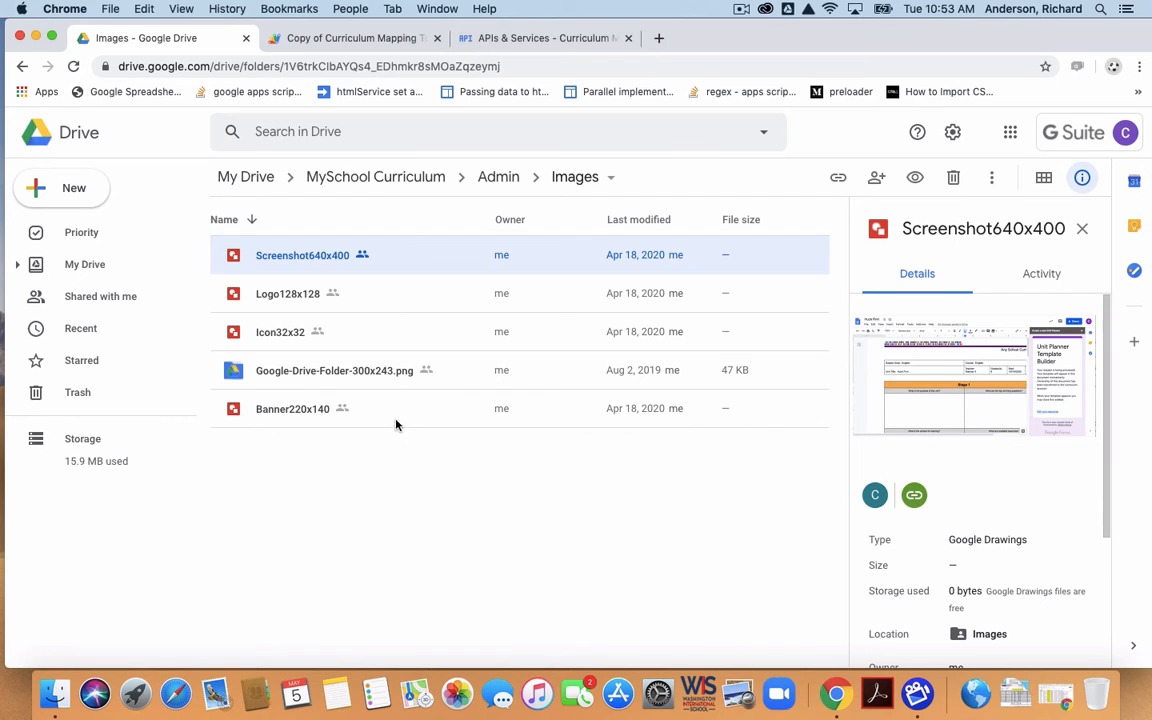
left_click(562, 37)
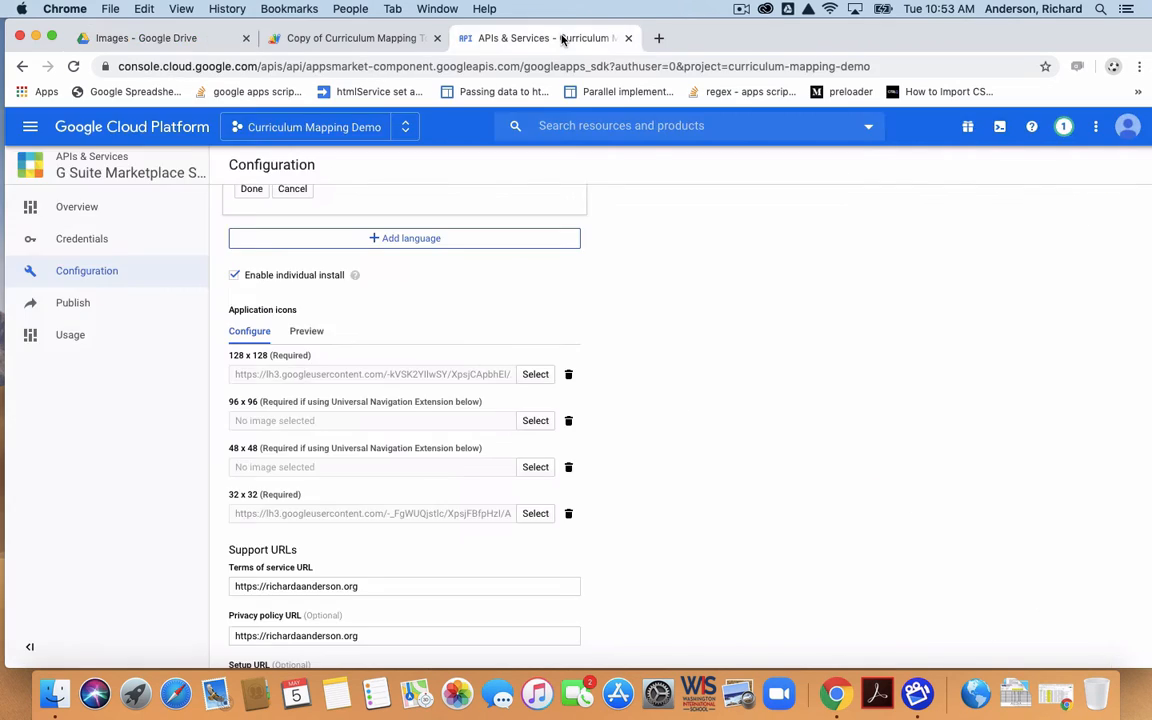
scroll(401, 545, "down", 3)
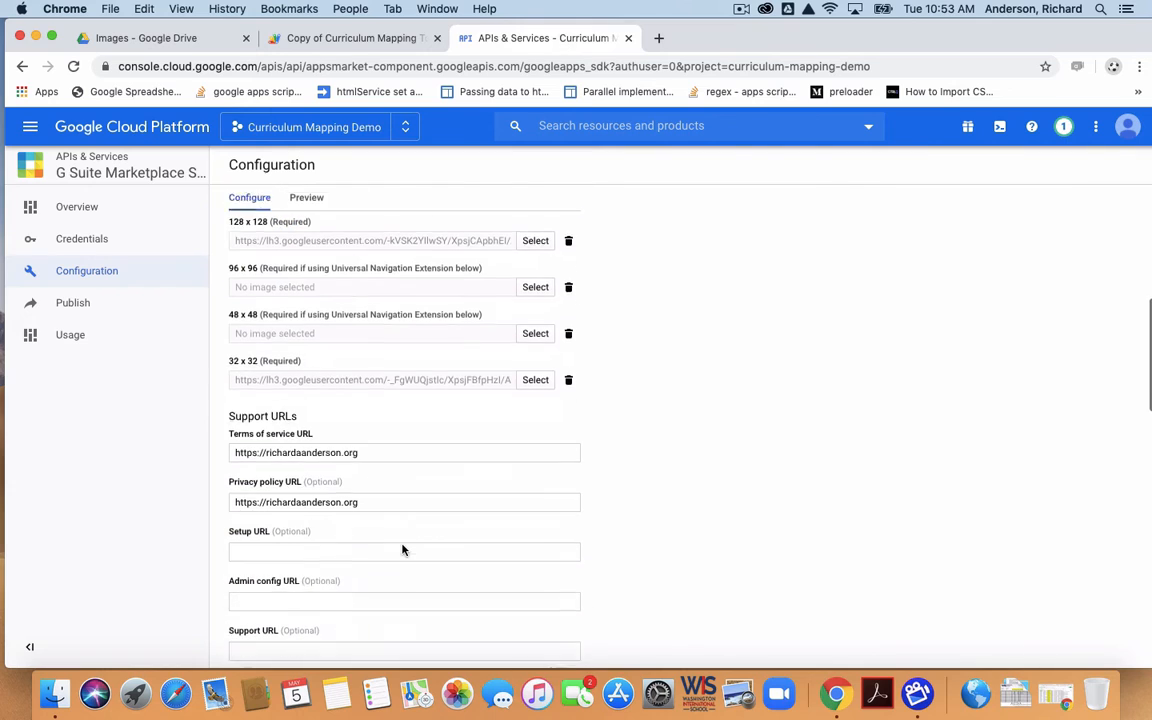
left_click(389, 440)
left_click_drag(389, 440, 269, 434)
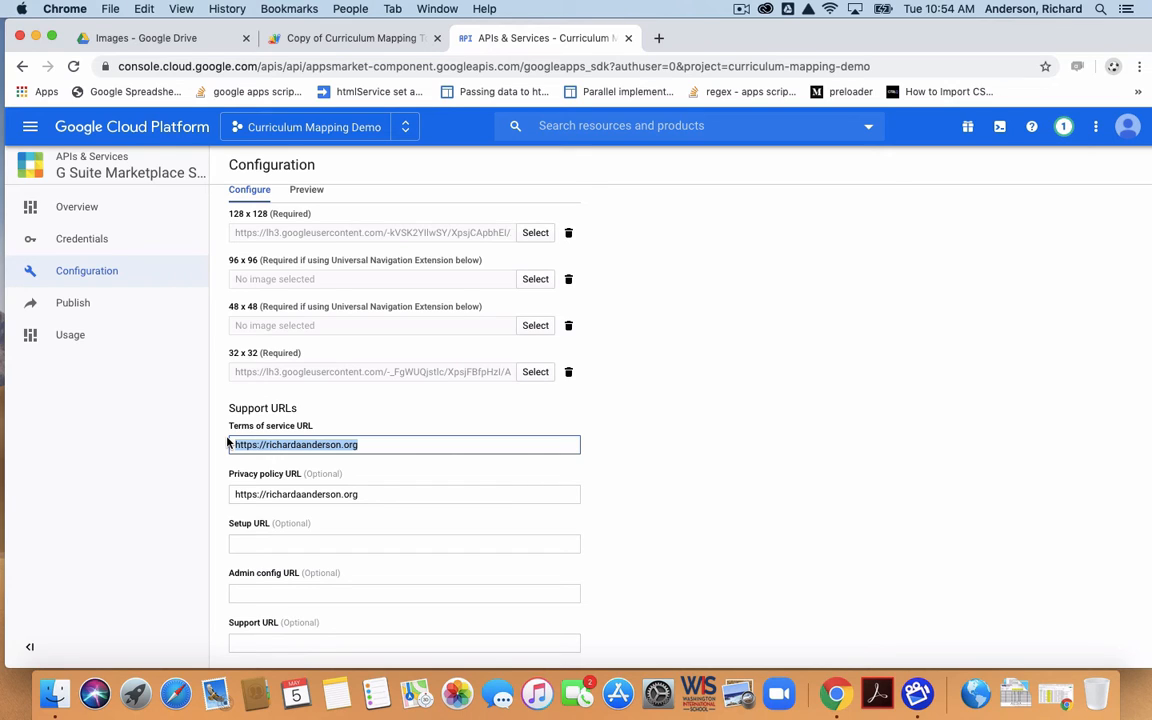
left_click(392, 491)
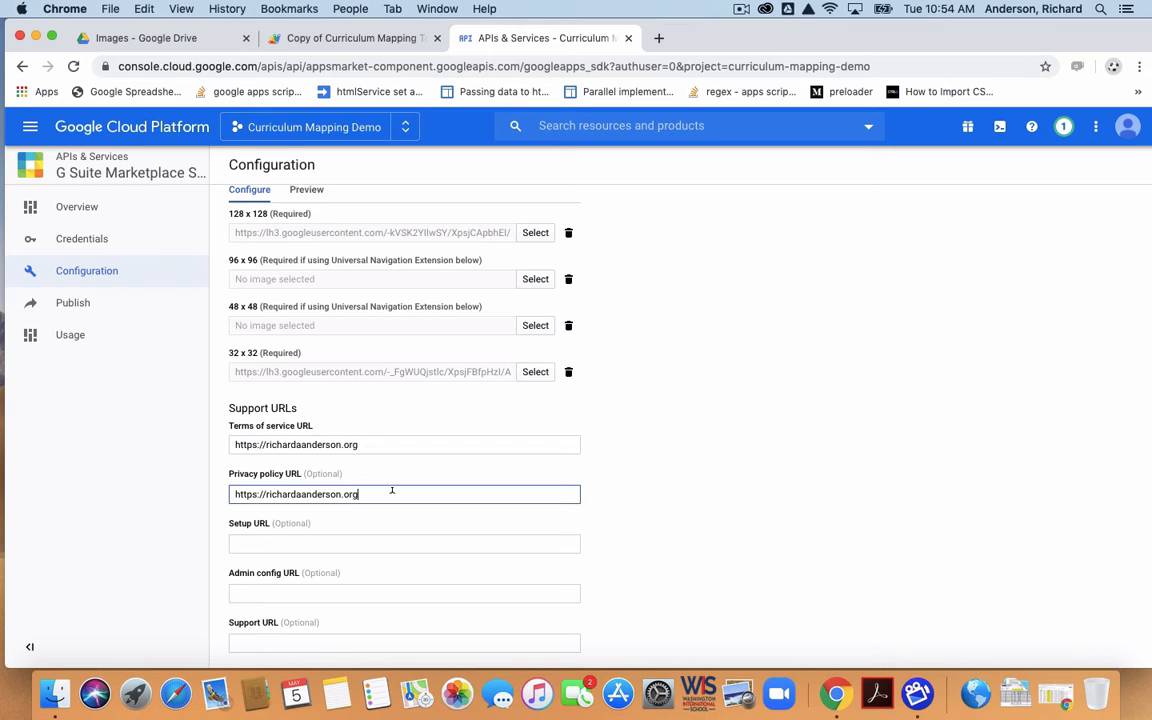
Review the remaining optional support URLs and the list of OAuth 2.0 scopes in the SDK configuration
scroll(392, 491, "down", 2)
scroll(392, 491, "down", 5)
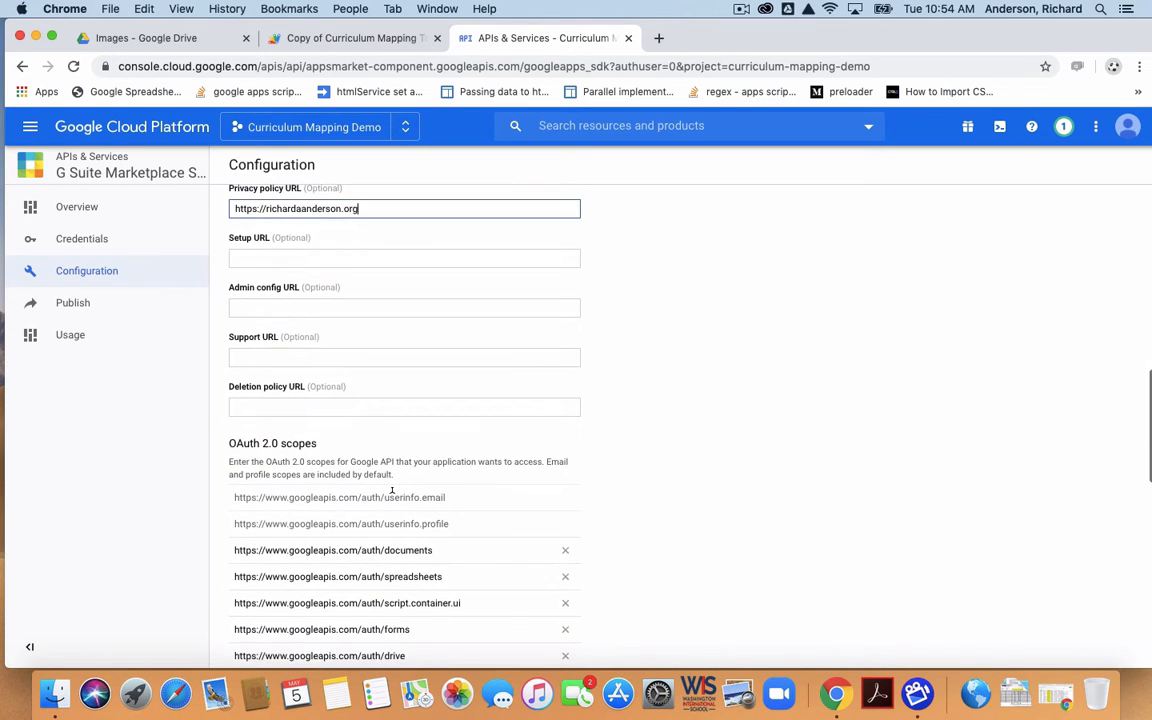
scroll(392, 491, "down", 3)
scroll(392, 491, "up", 4)
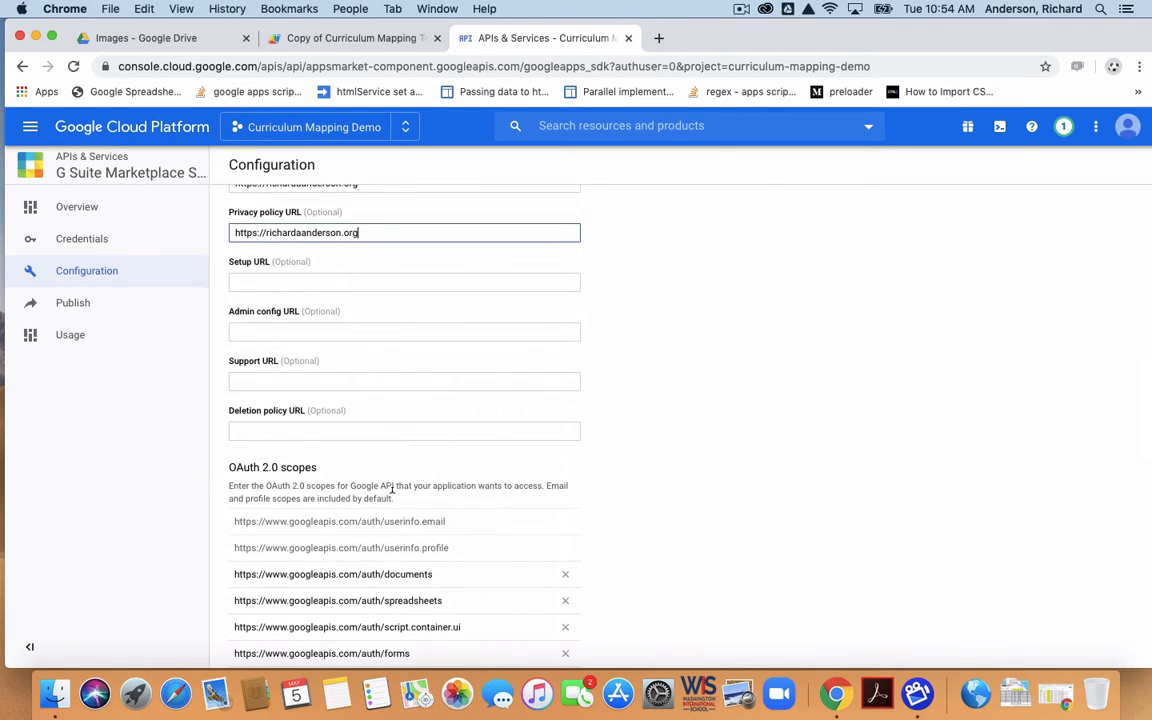
scroll(392, 491, "down", 2)
scroll(353, 441, "down", 2)
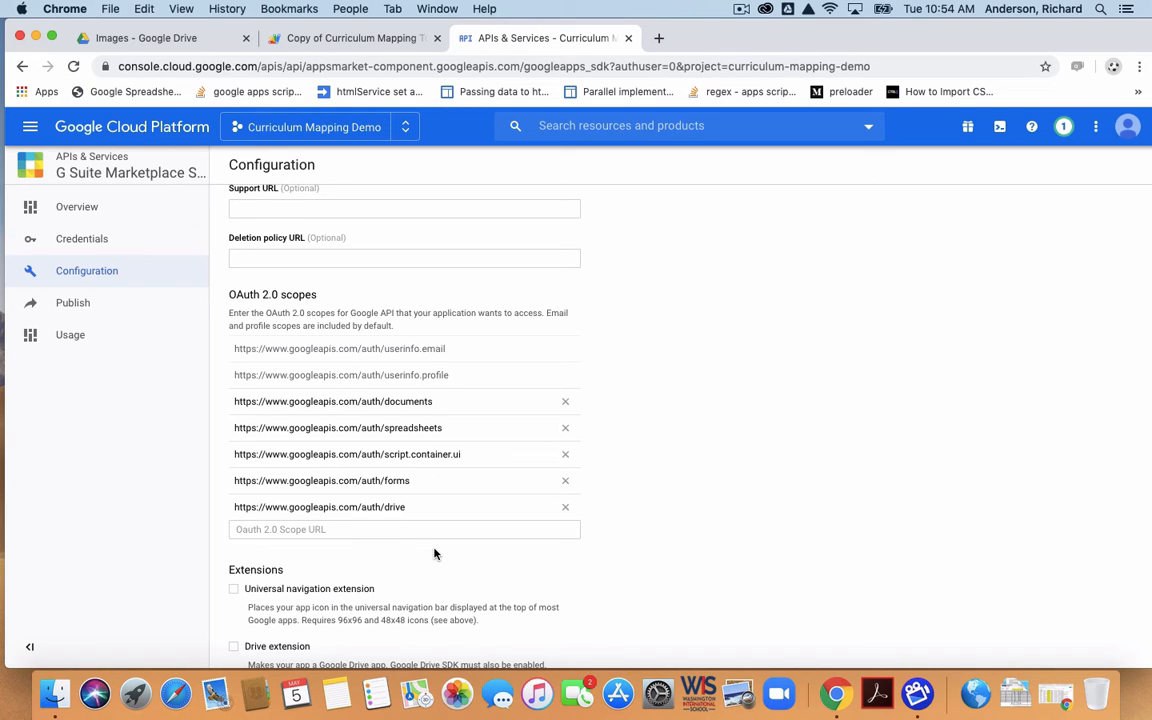
View the OAuth scopes required by the script in its project properties, and compare them with the scopes in the SDK configuration
left_click(405, 38)
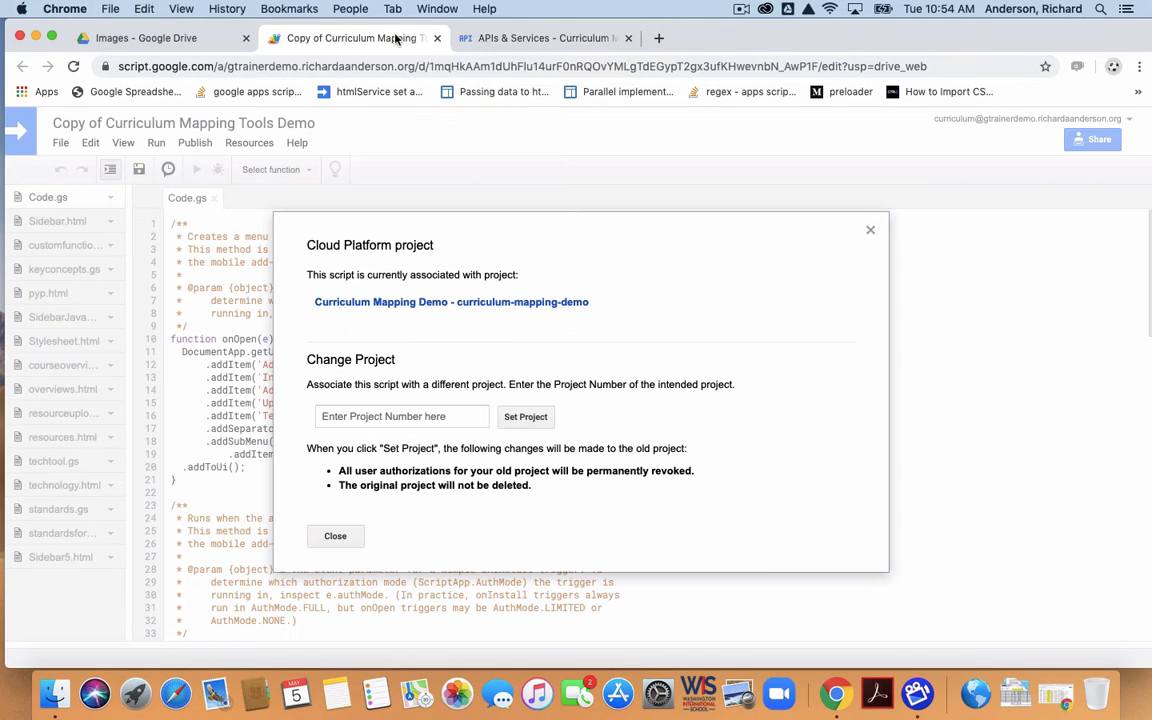
left_click(871, 231)
left_click(62, 143)
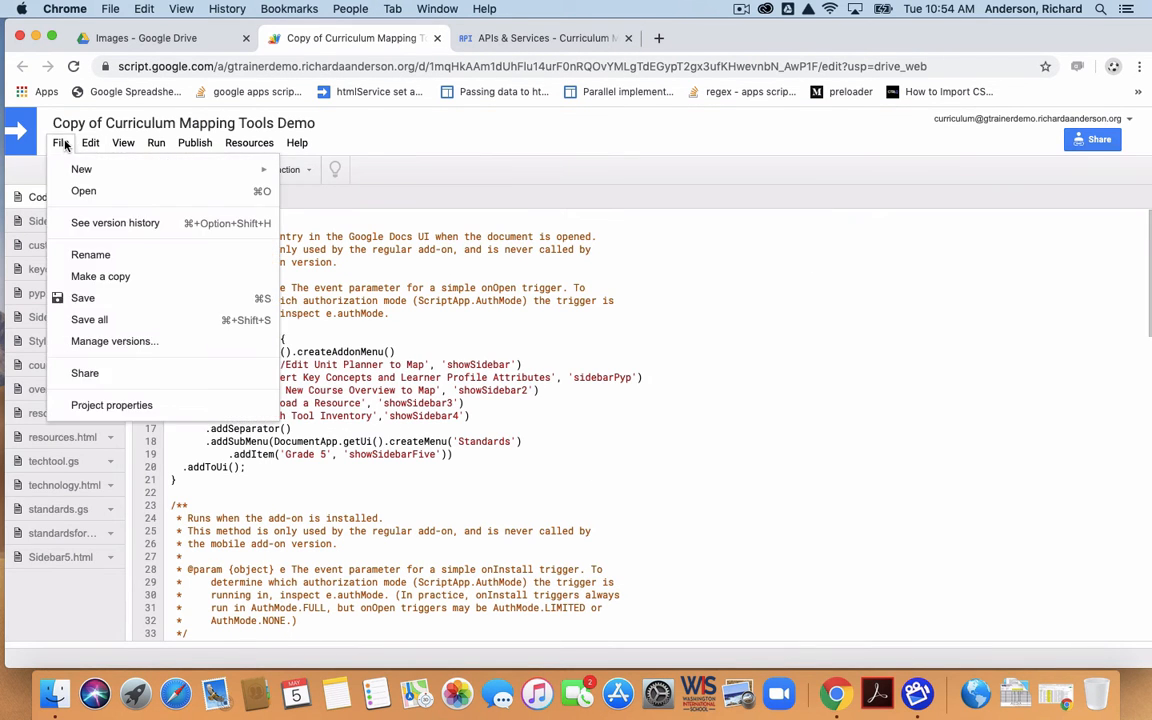
left_click(125, 405)
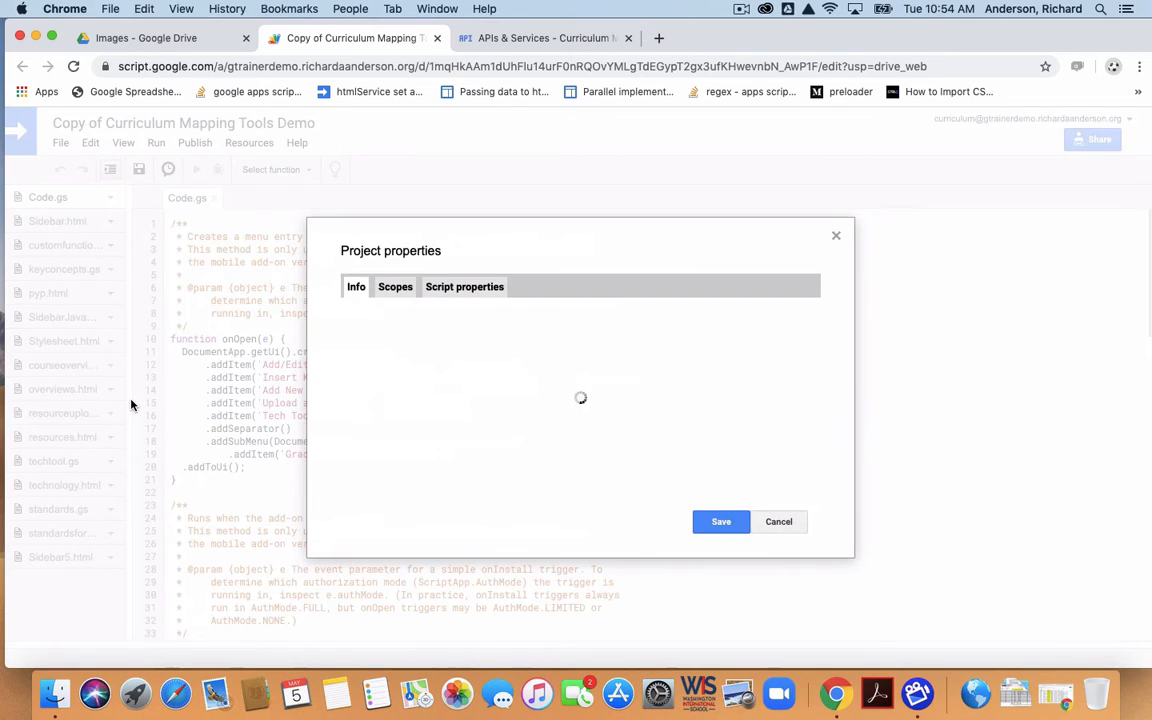
left_click(395, 287)
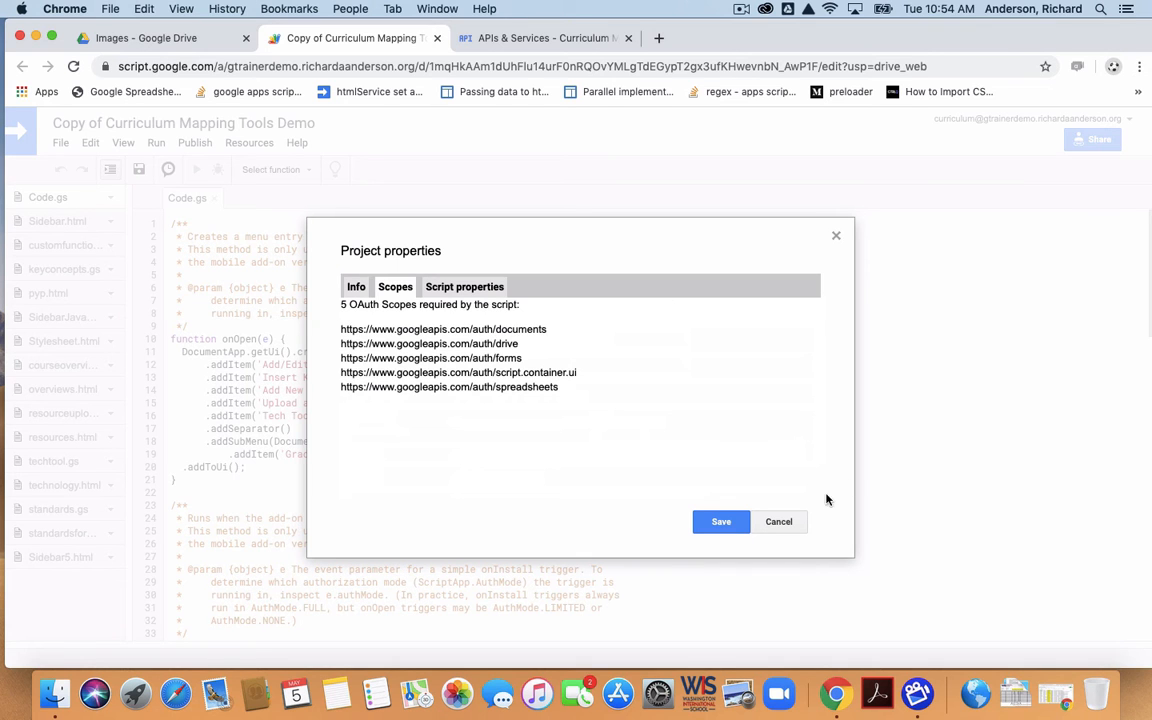
left_click(781, 521)
left_click(590, 46)
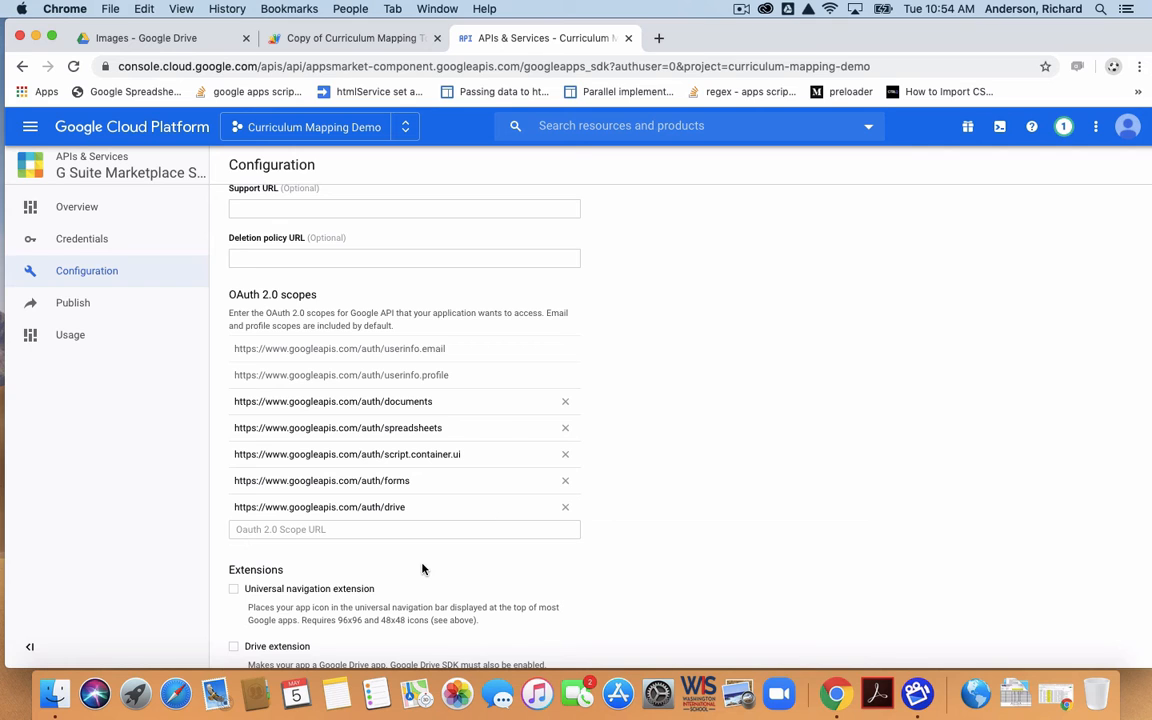
Review the Docs add-on extension's script key in the configuration, and locate the matching Script ID in the script's project properties
scroll(422, 569, "down", 10)
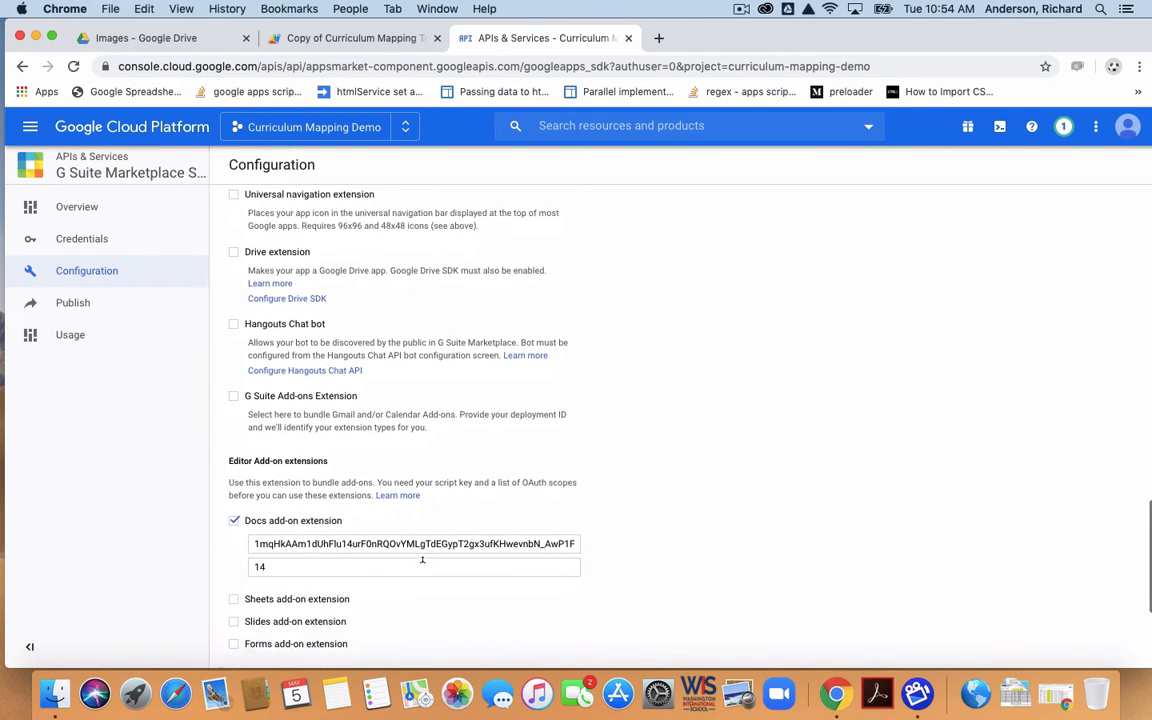
scroll(422, 562, "down", 1)
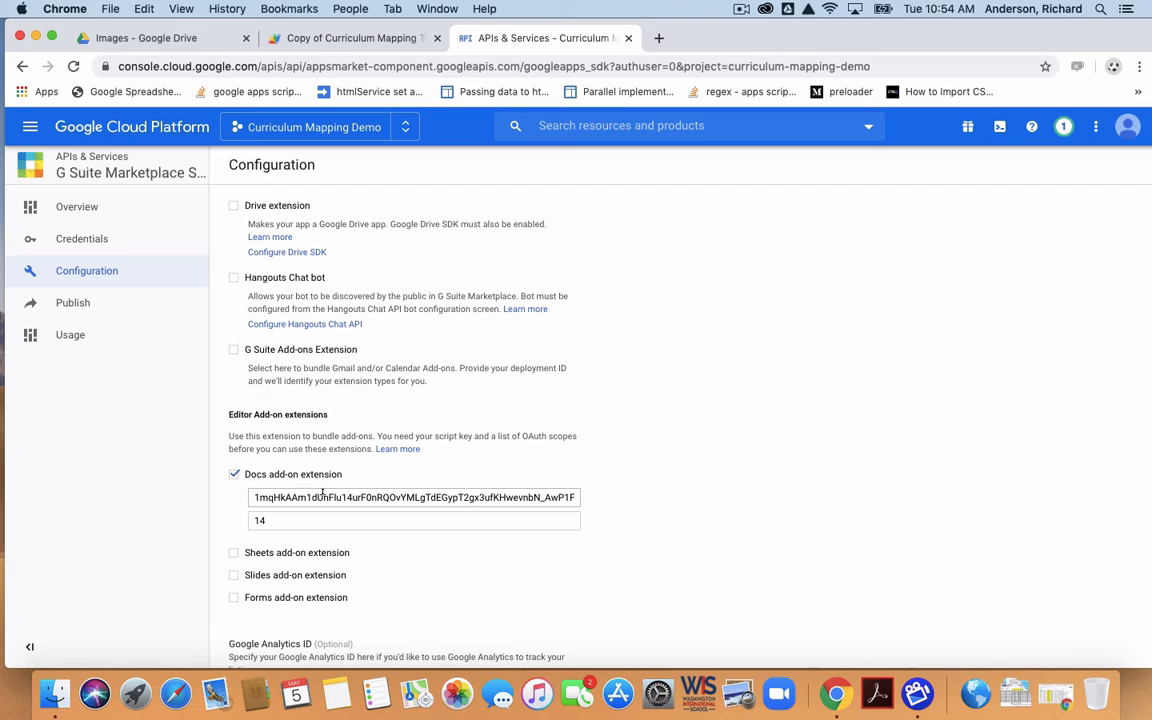
left_click(393, 40)
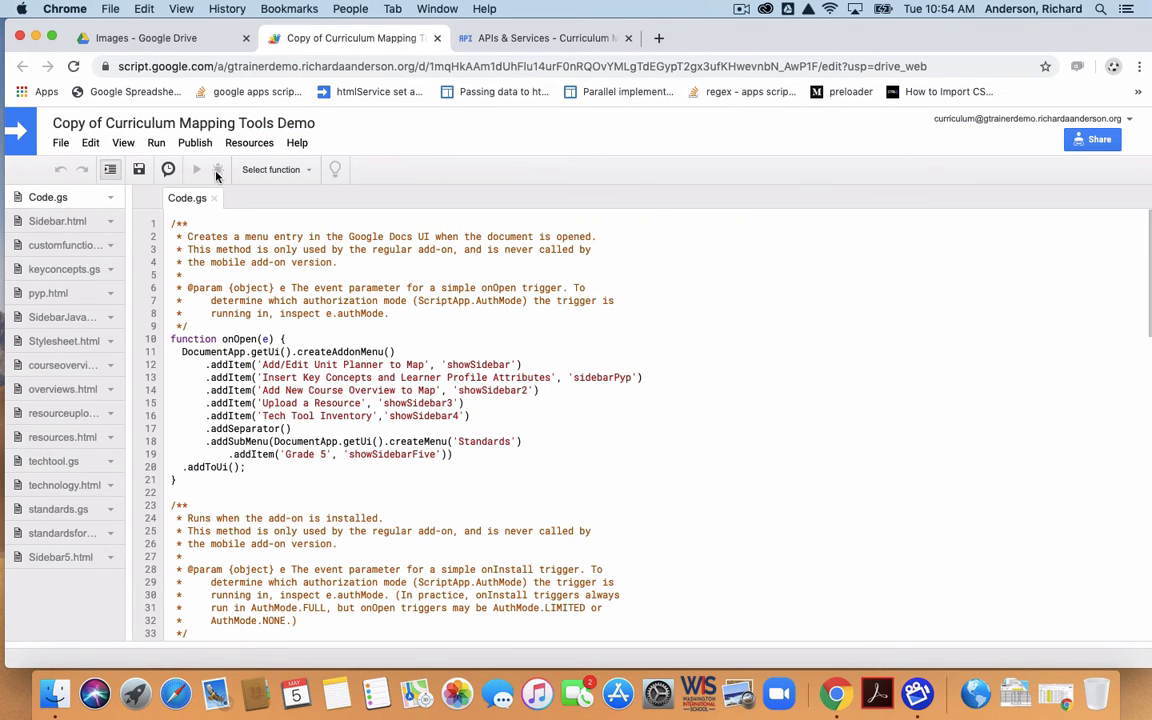
left_click(60, 144)
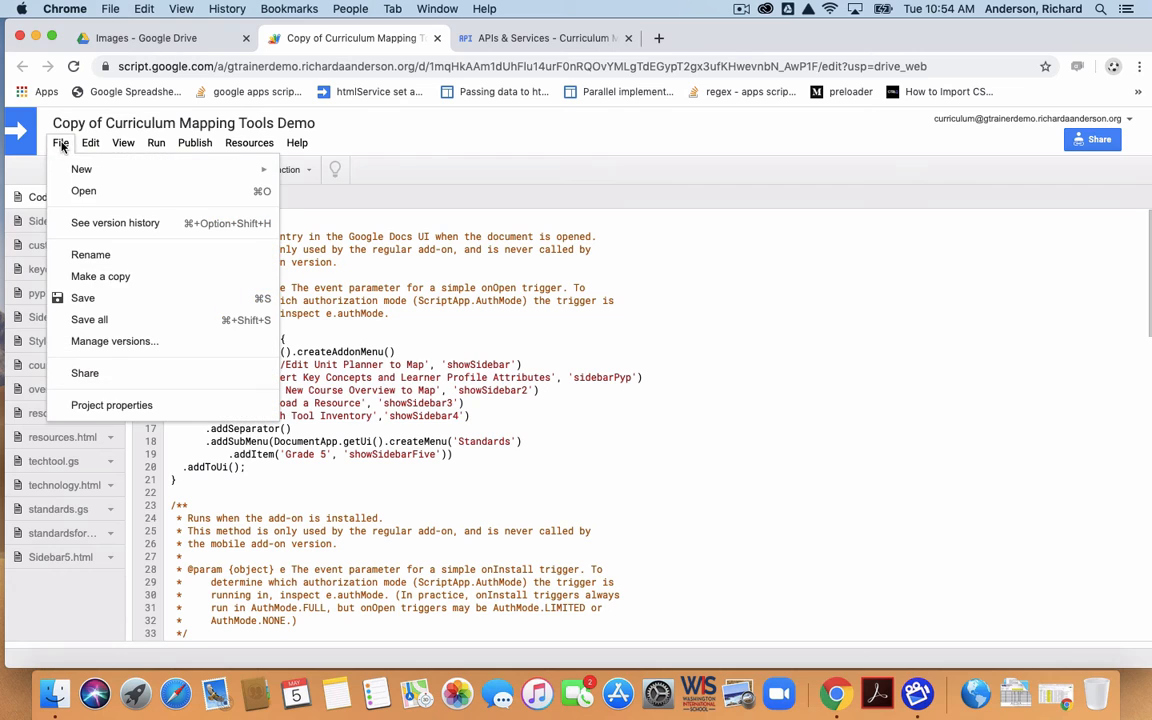
left_click(105, 405)
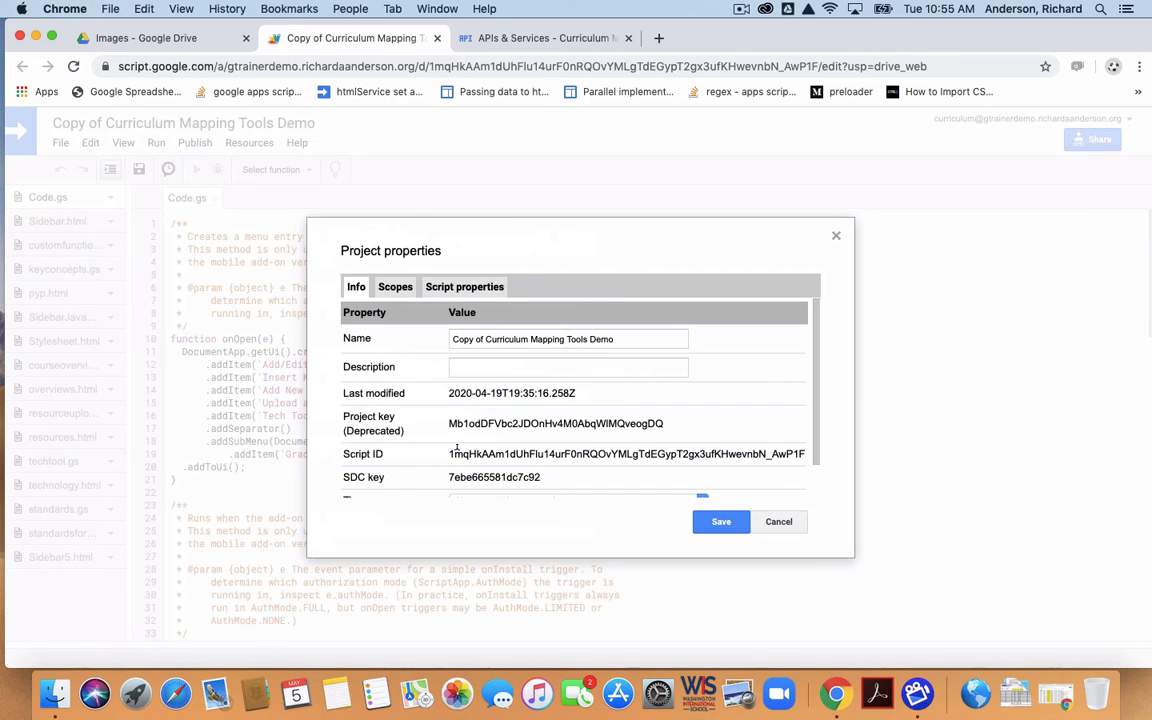
left_click_drag(449, 451, 610, 450)
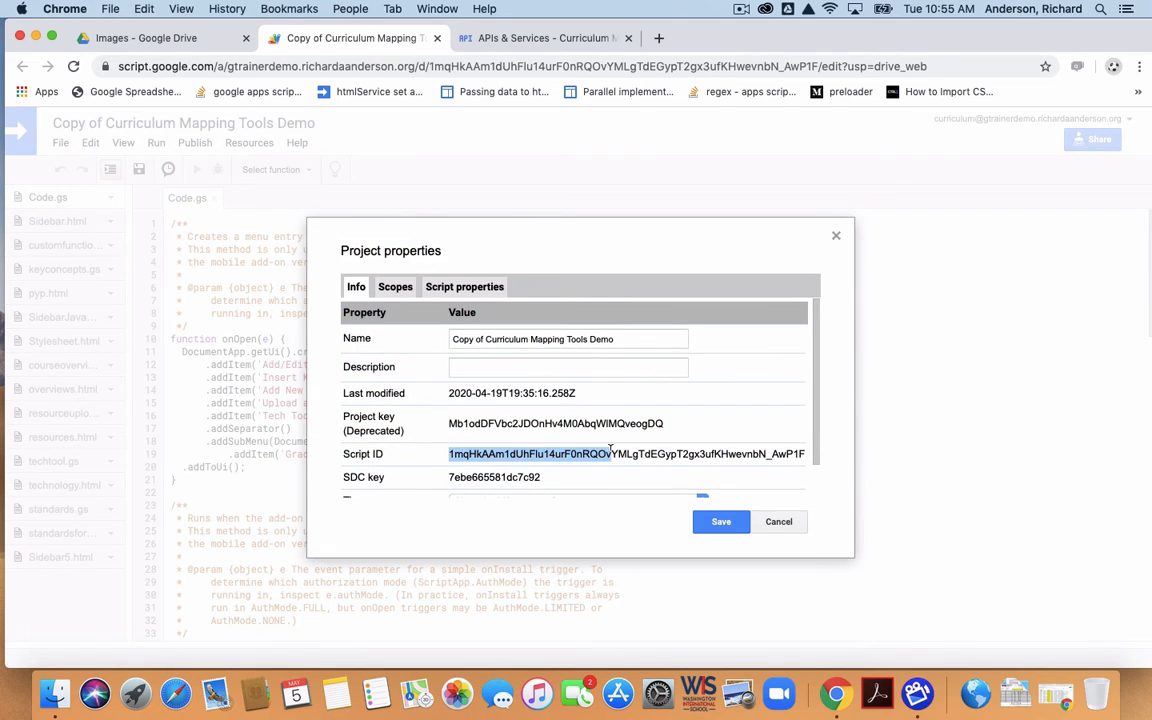
left_click(775, 519)
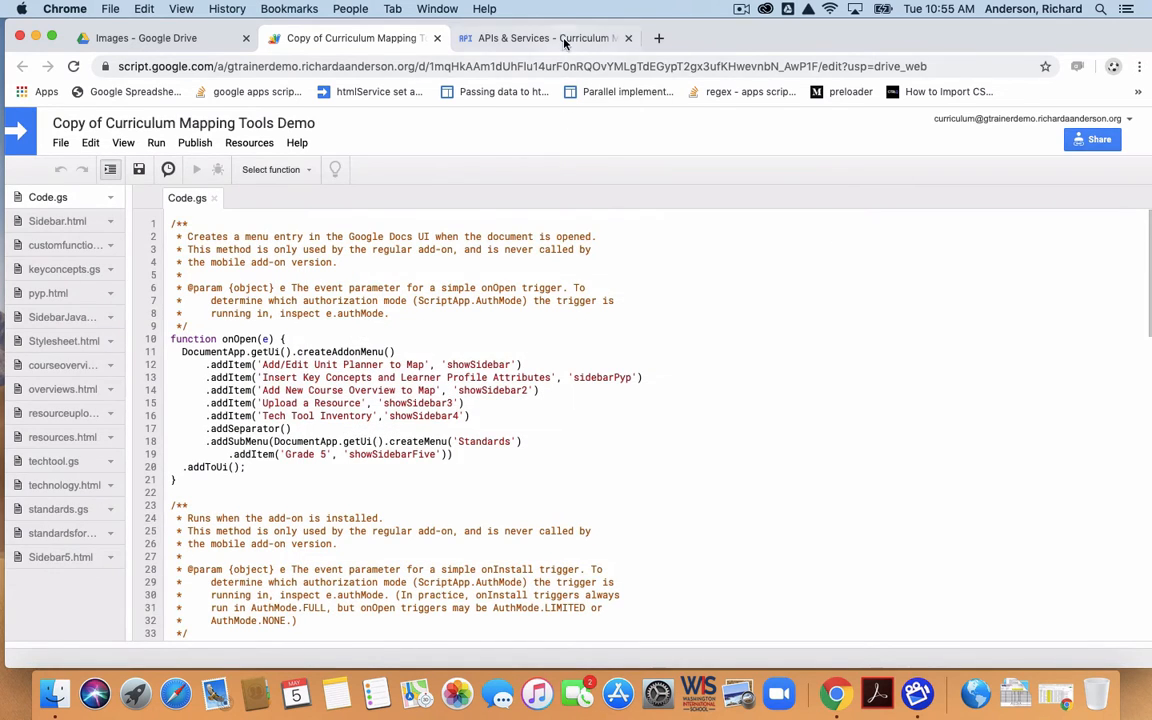
Check the Docs add-on extension's version number in the configuration against the script's saved versions
left_click(565, 40)
scroll(510, 480, "down", 2)
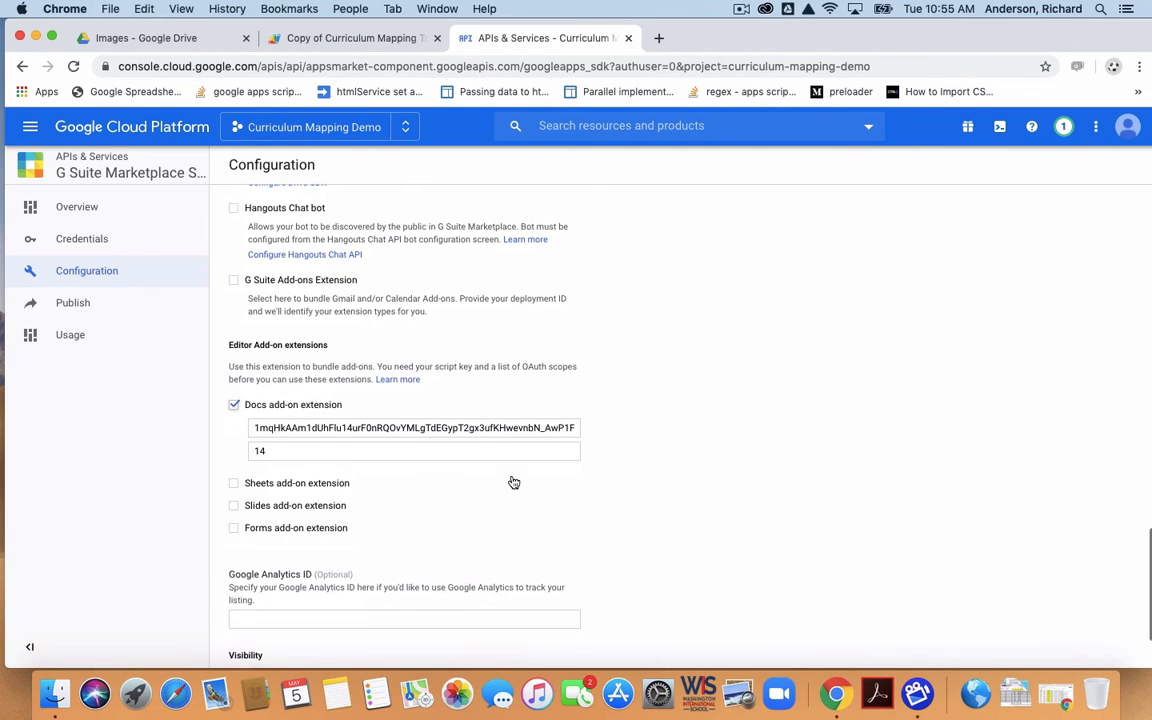
left_click(303, 447)
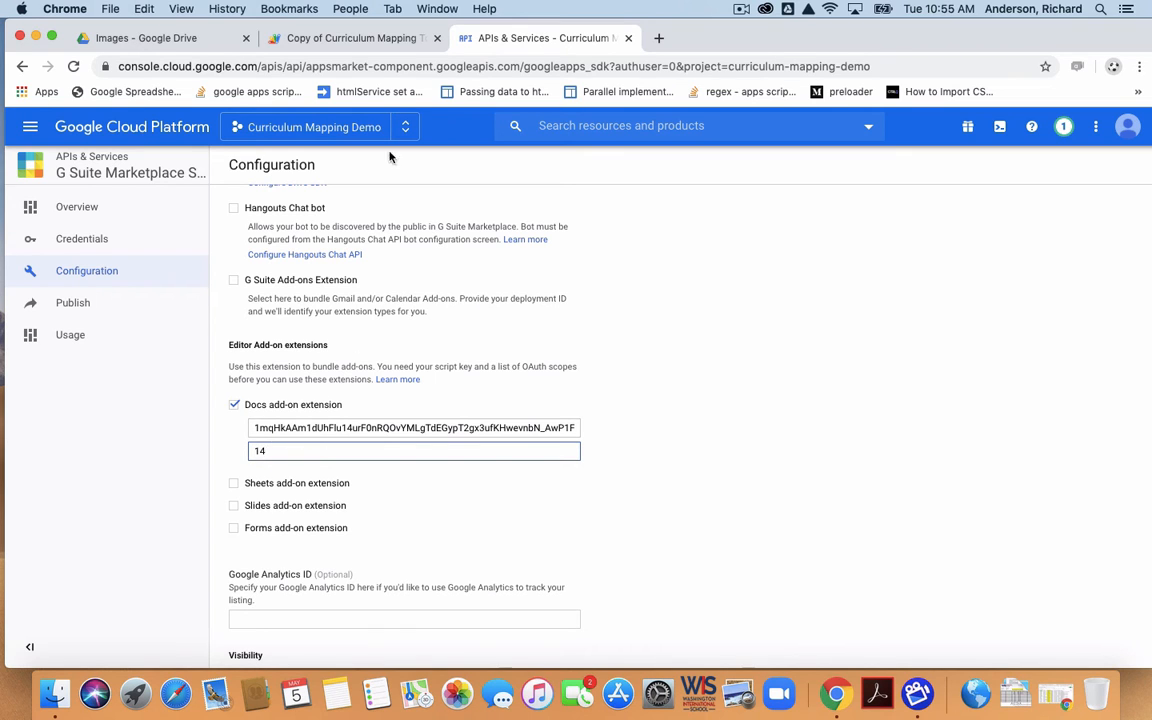
left_click(360, 38)
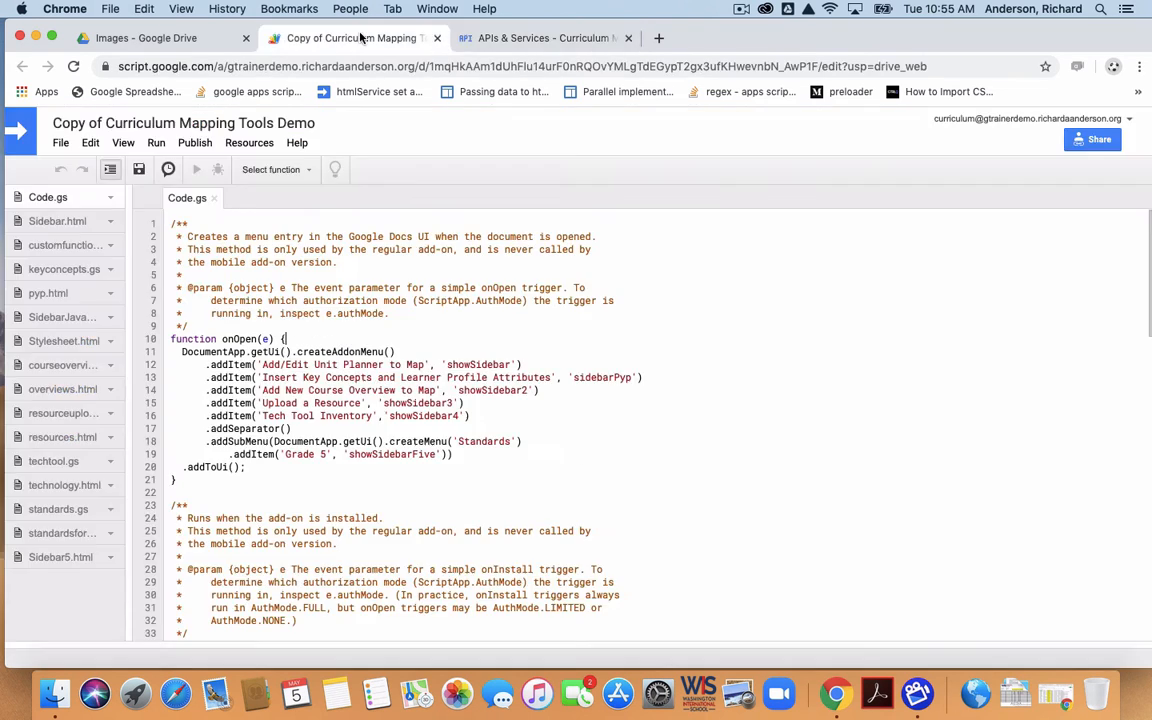
left_click(62, 143)
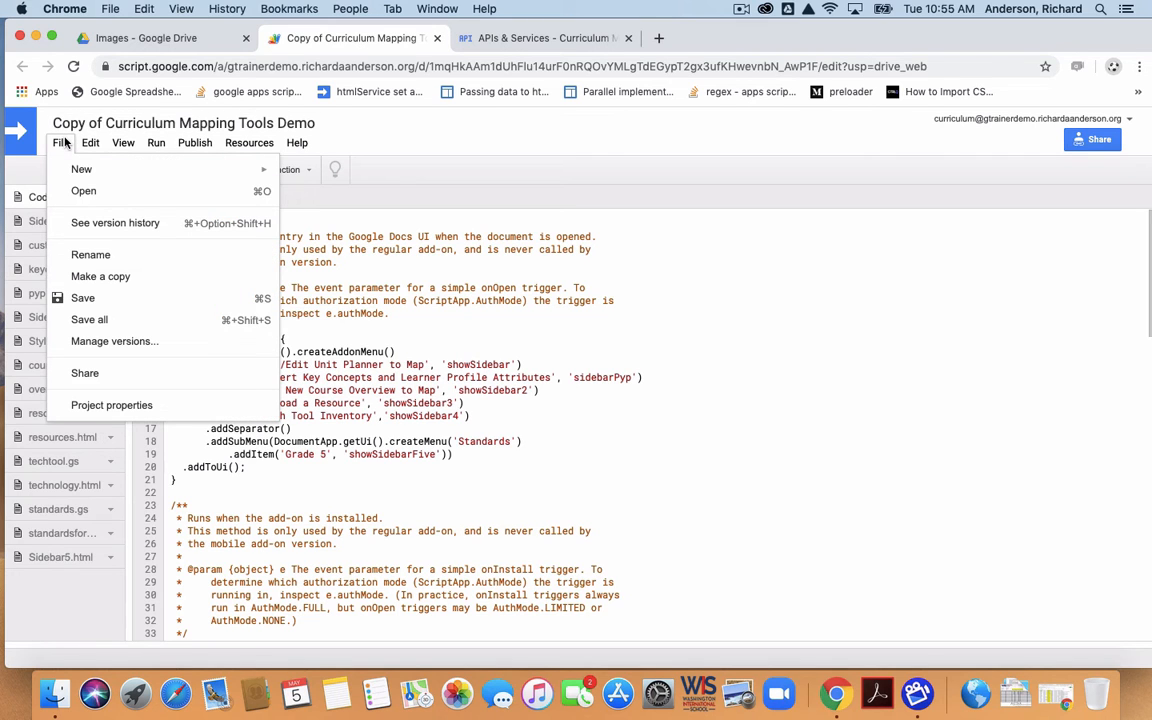
left_click(146, 340)
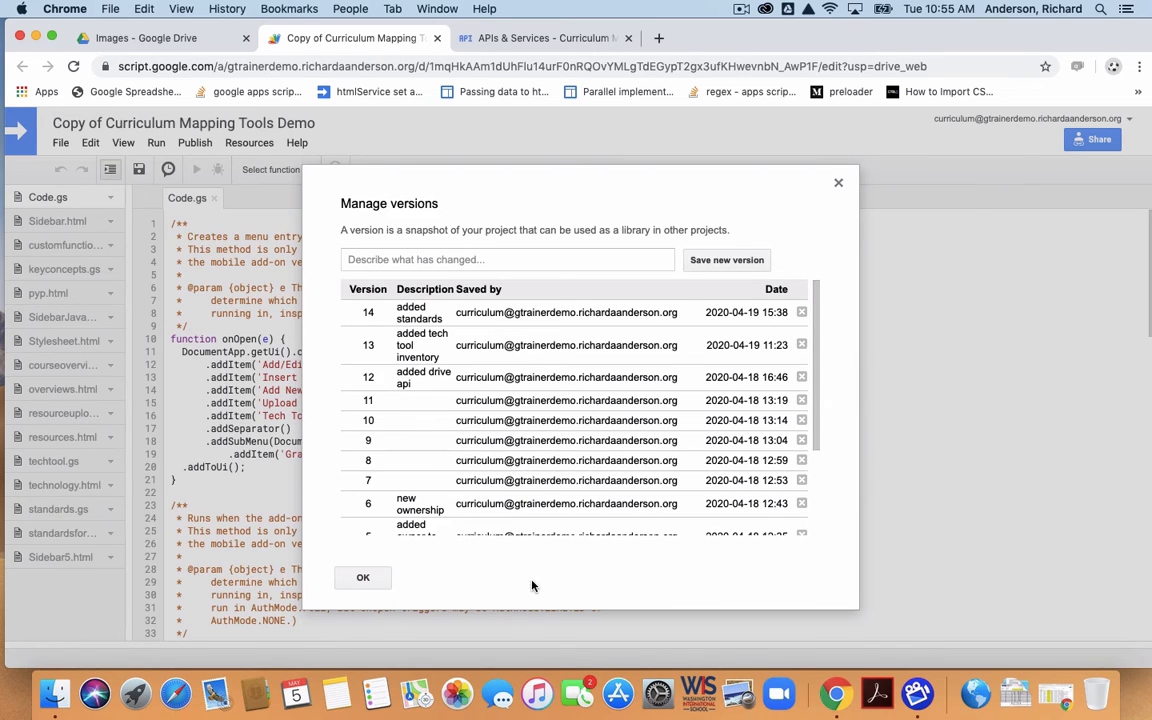
left_click(372, 576)
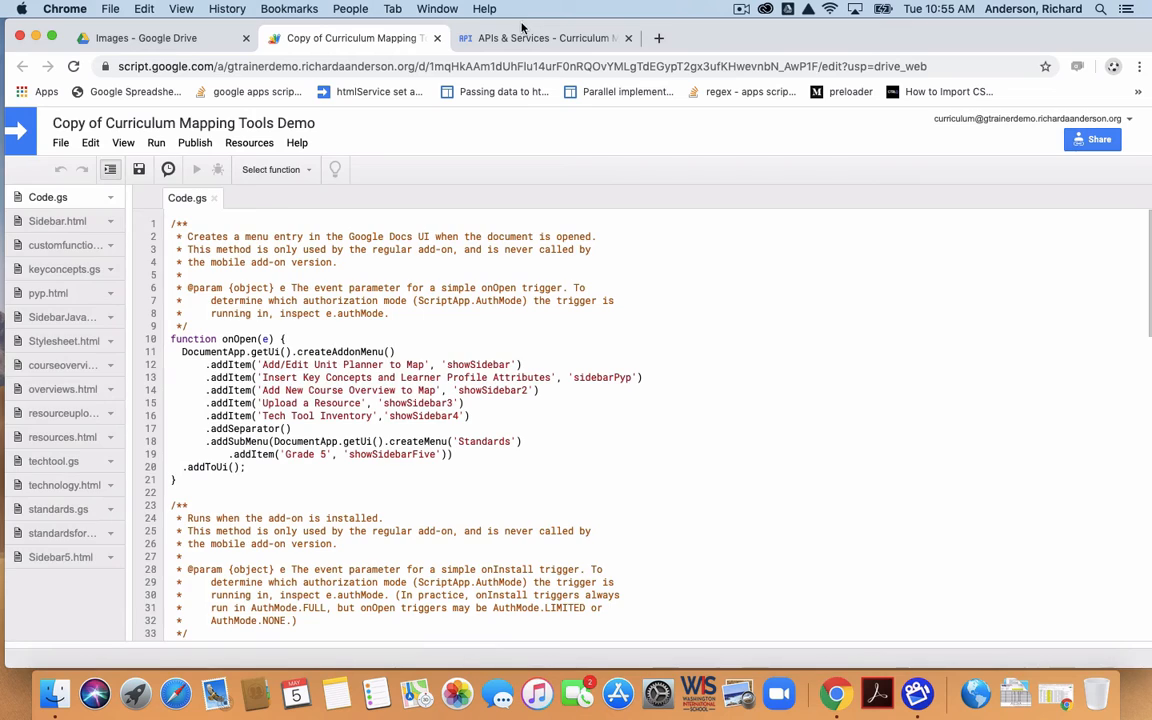
Review the Google Analytics ID and visibility settings at the end of the SDK configuration
left_click(522, 38)
scroll(521, 501, "down", 1)
scroll(521, 501, "down", 3)
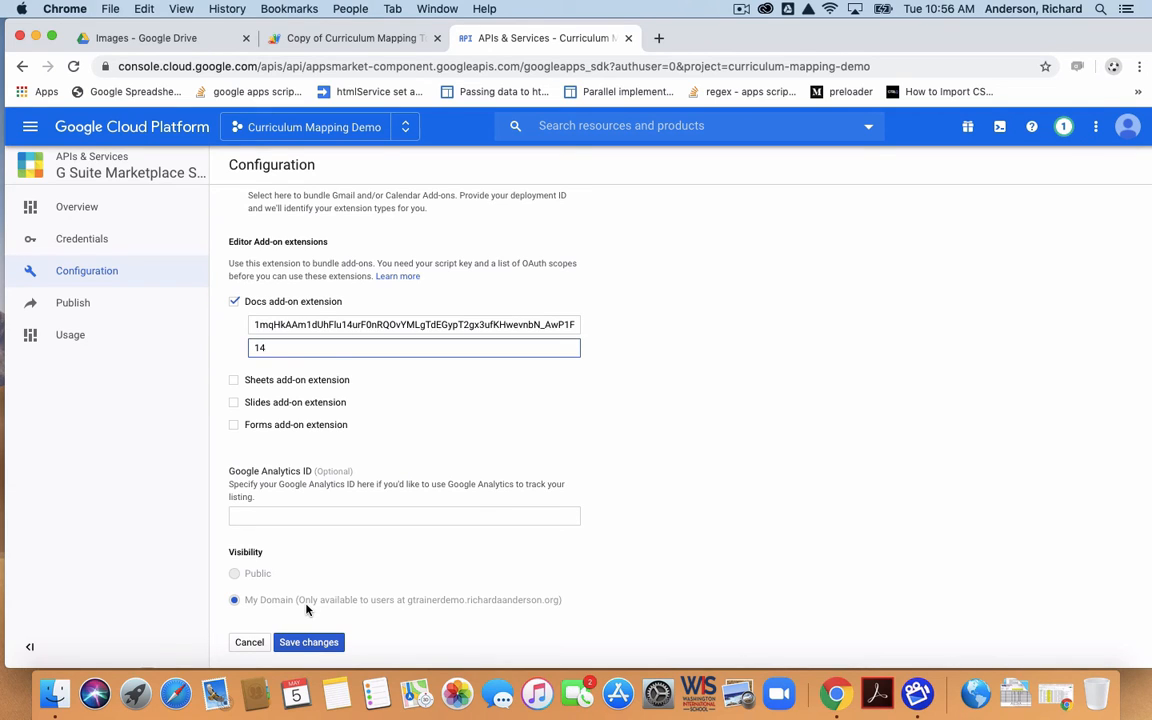
Open the SDK's publishing settings and review the publish status, detailed description, application banner and screenshots
left_click(75, 305)
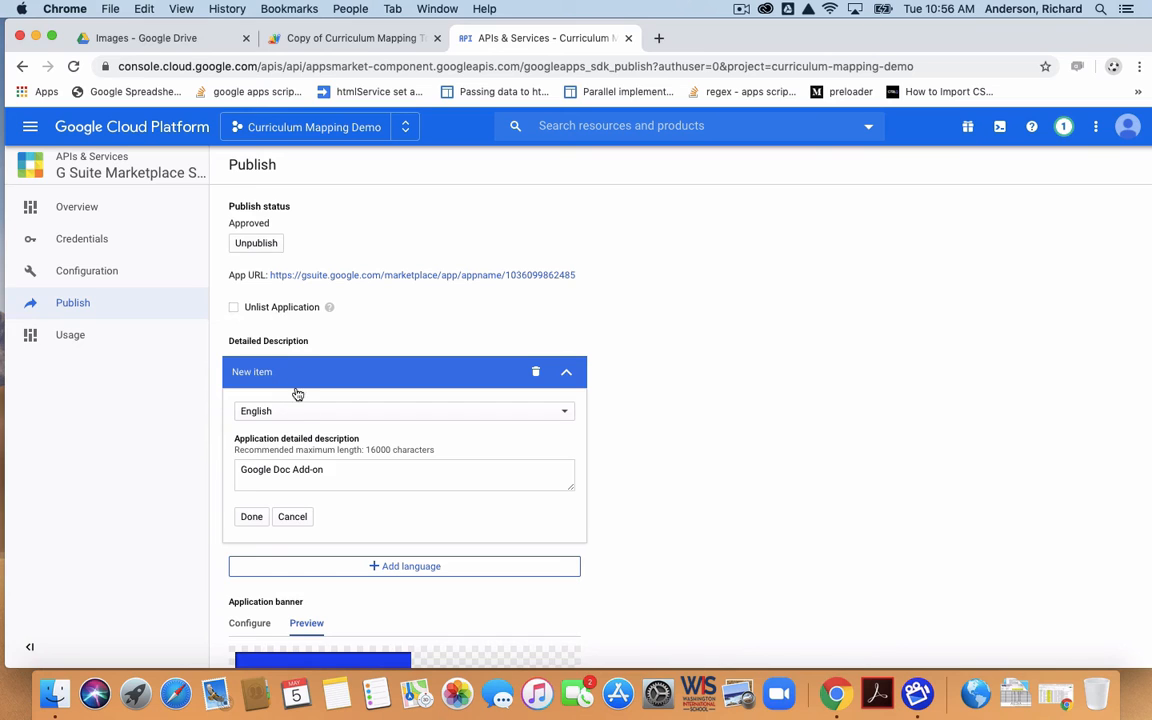
scroll(335, 400, "down", 2)
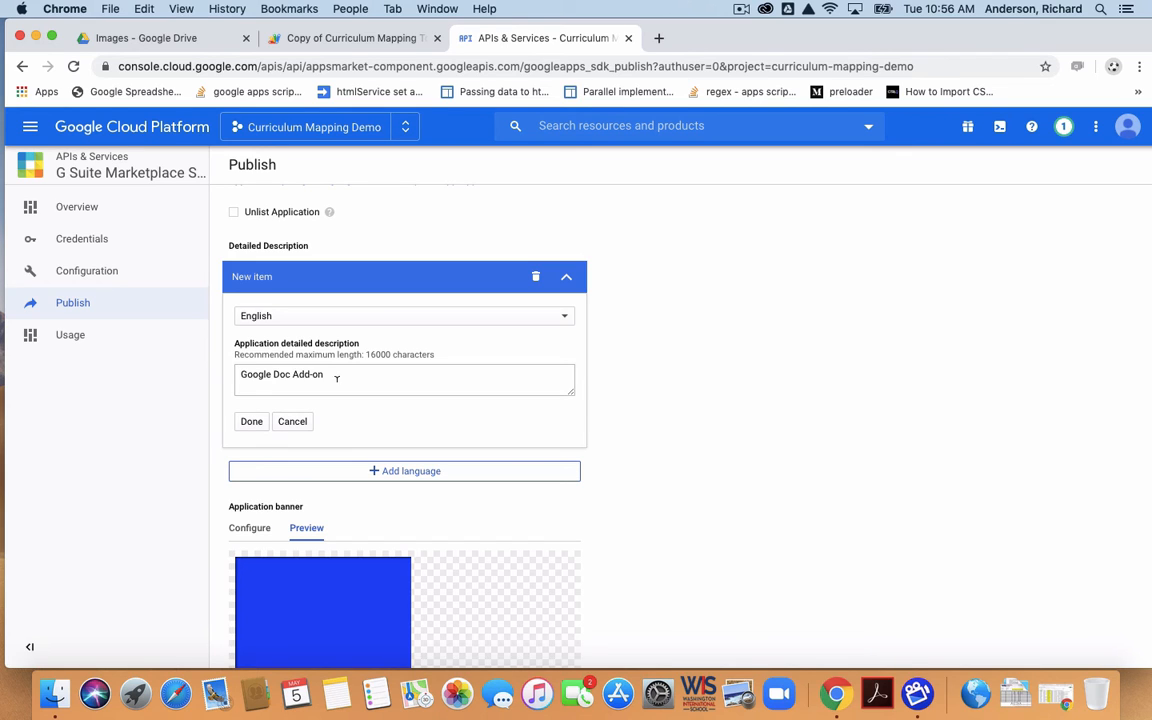
scroll(337, 378, "down", 5)
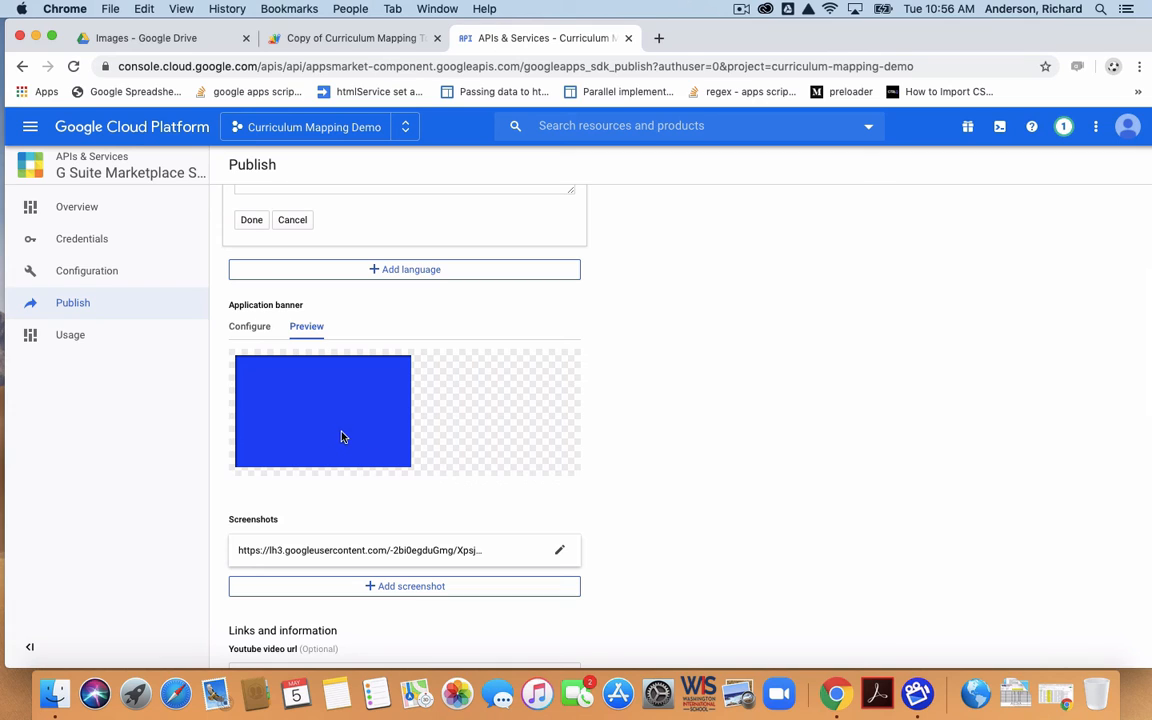
scroll(345, 437, "down", 3)
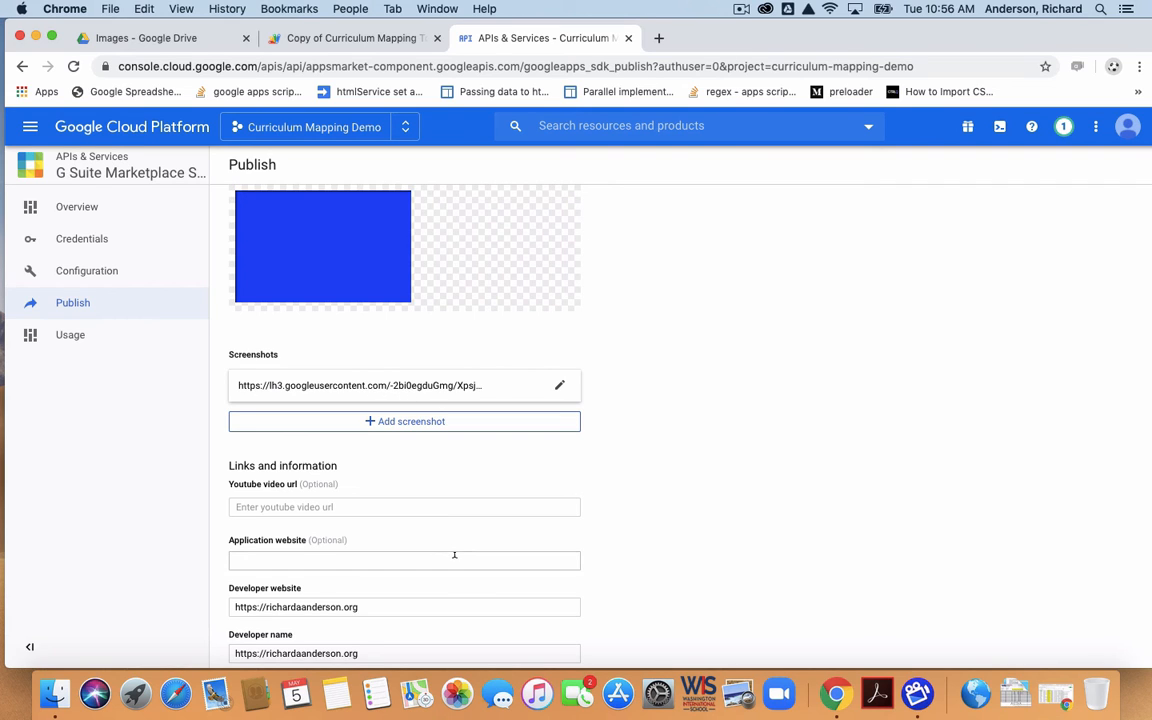
Review the developer website, developer name and developer email under the publishing settings' links and information
scroll(474, 594, "down", 4)
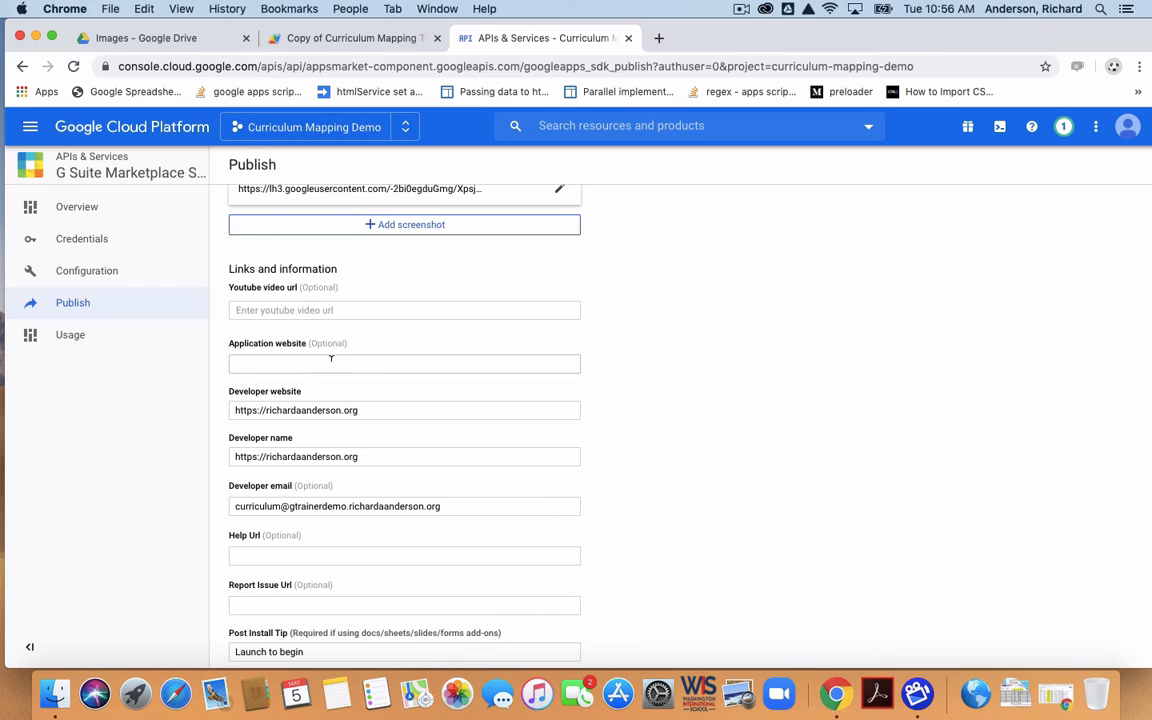
left_click(394, 408)
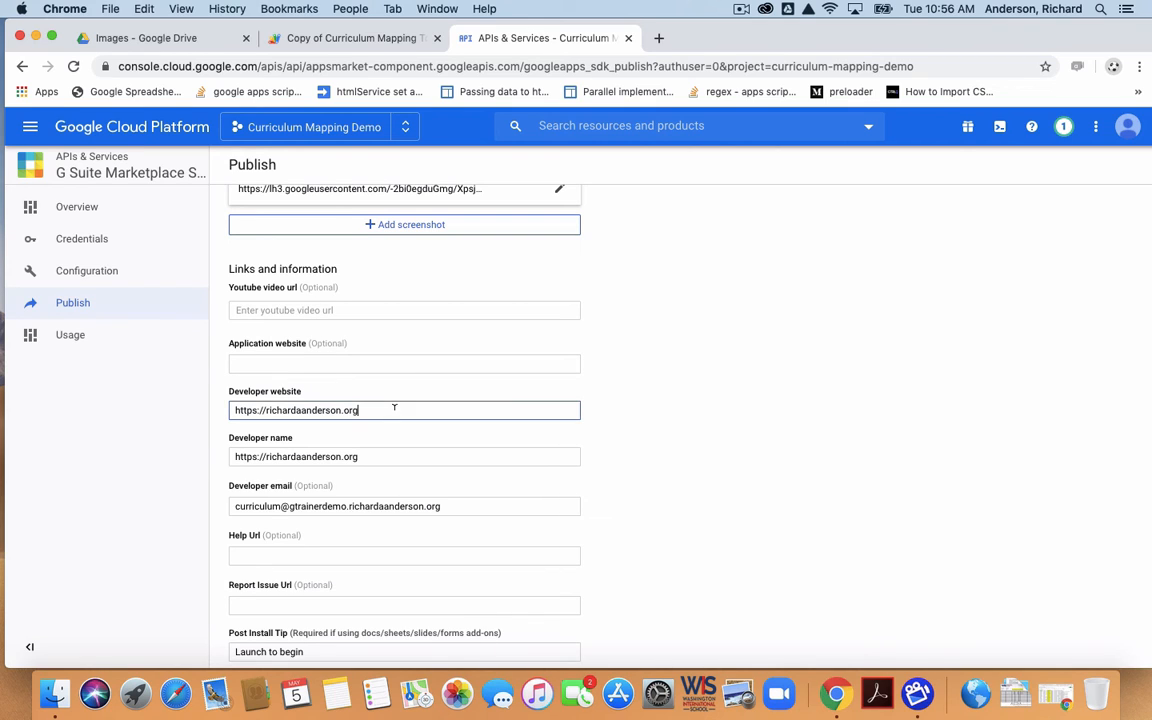
left_click(388, 452)
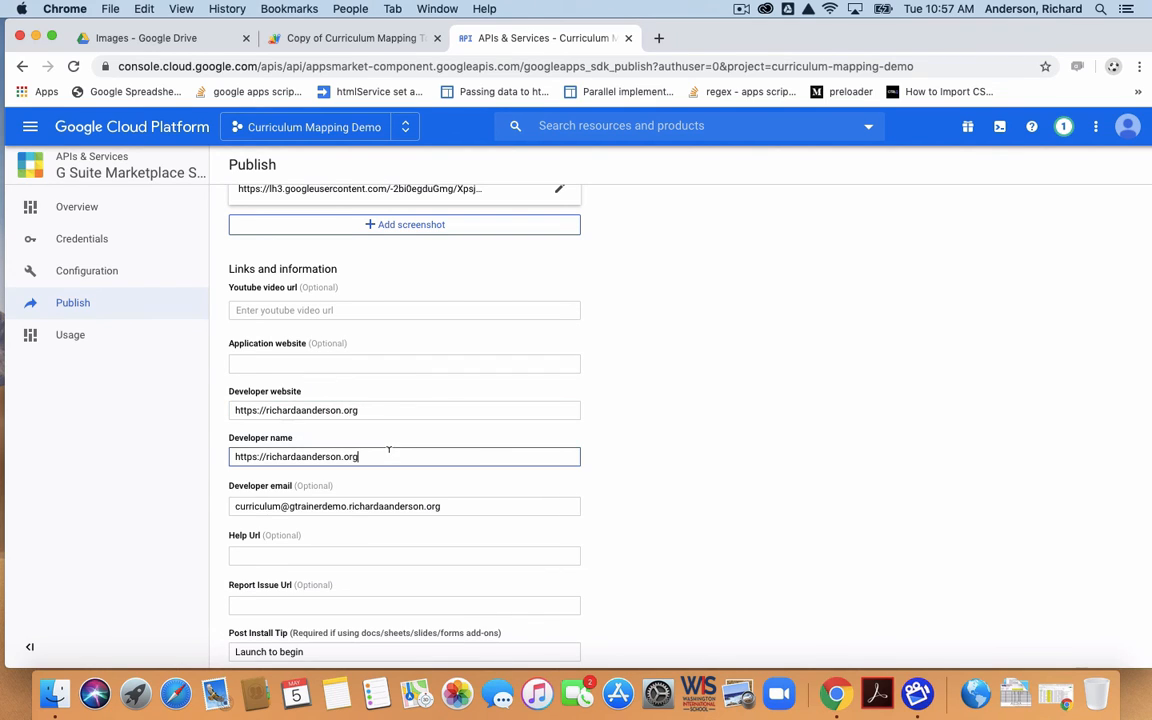
left_click(468, 505)
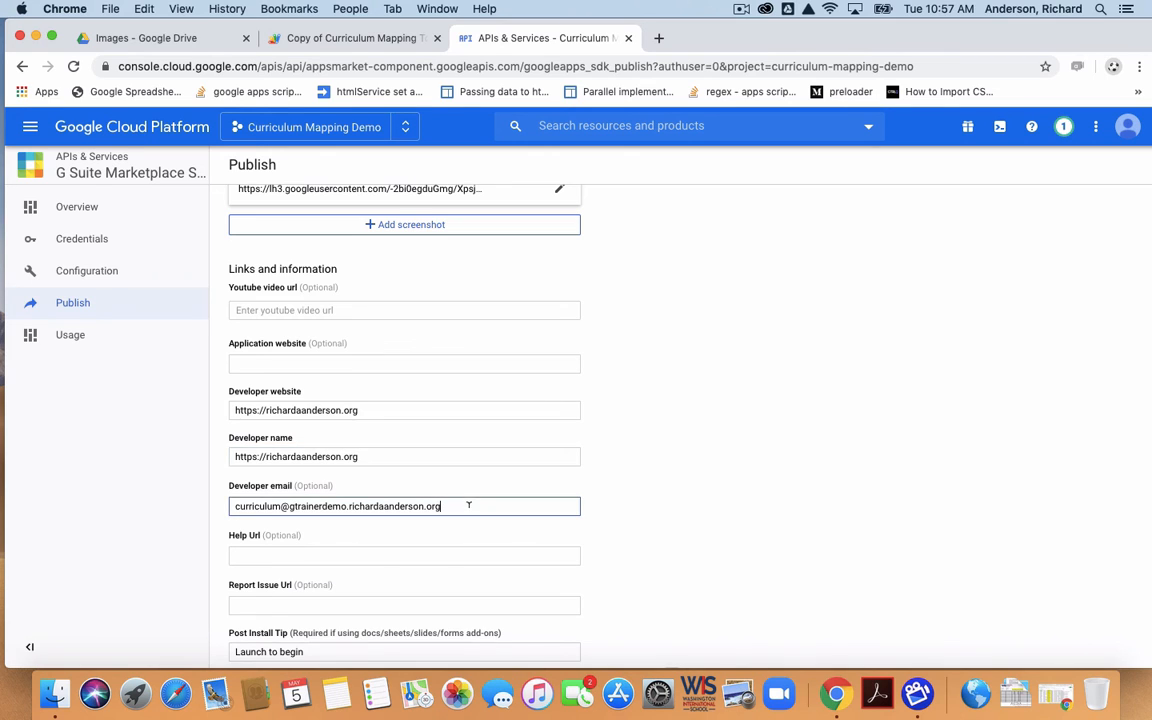
Review the post install tip, category and region selection in the publishing settings
scroll(468, 505, "down", 3)
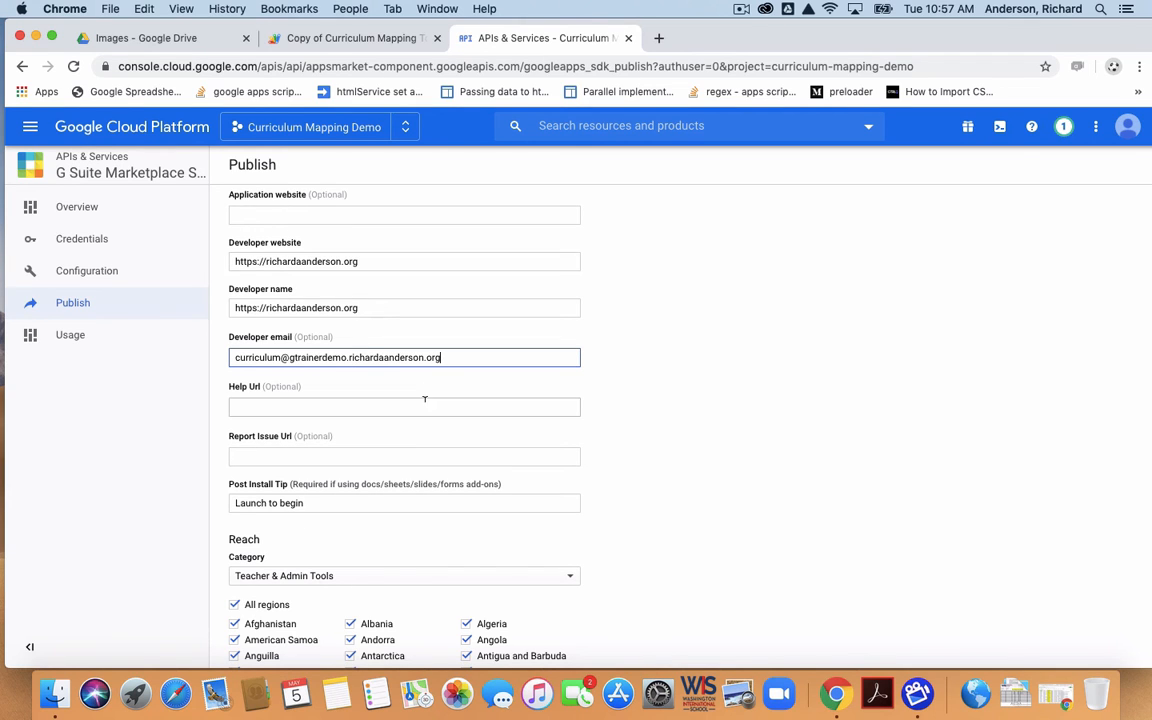
scroll(424, 399, "down", 3)
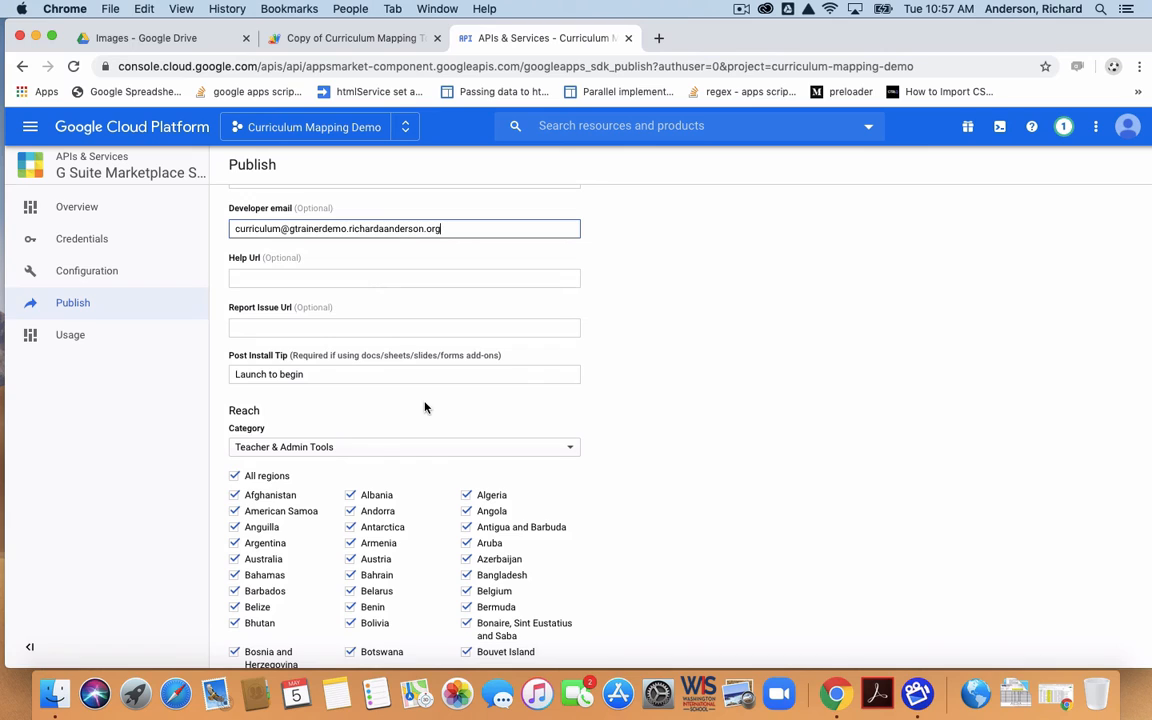
left_click(340, 373)
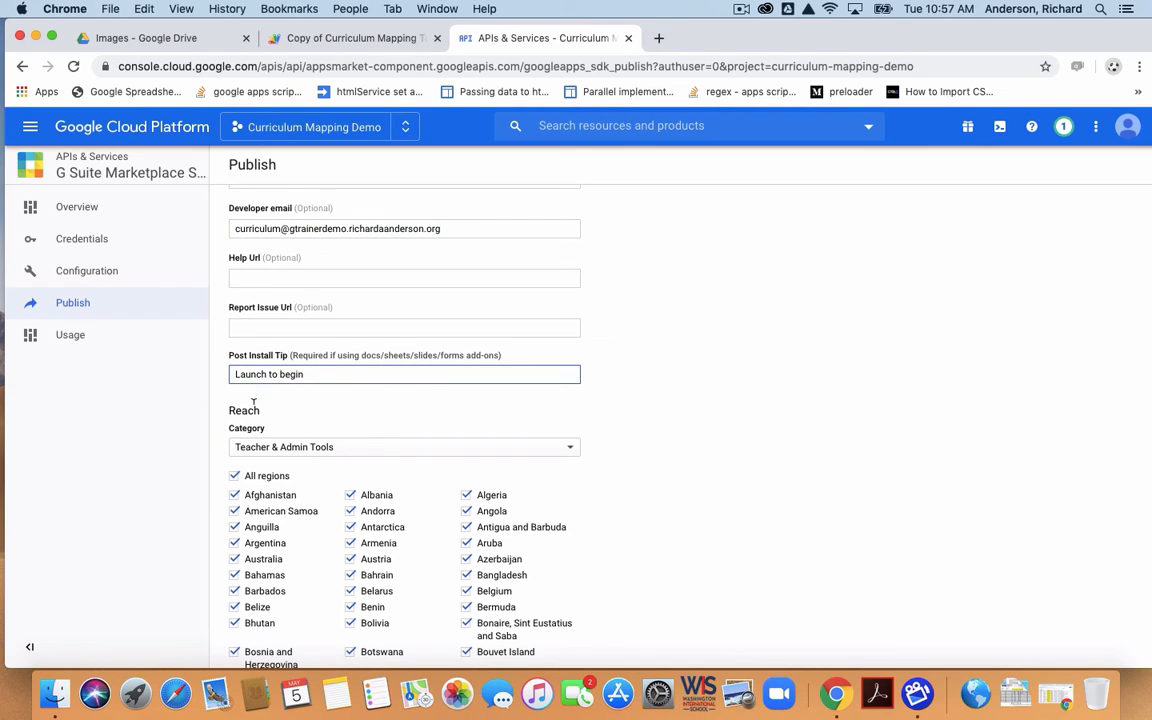
scroll(401, 514, "down", 10)
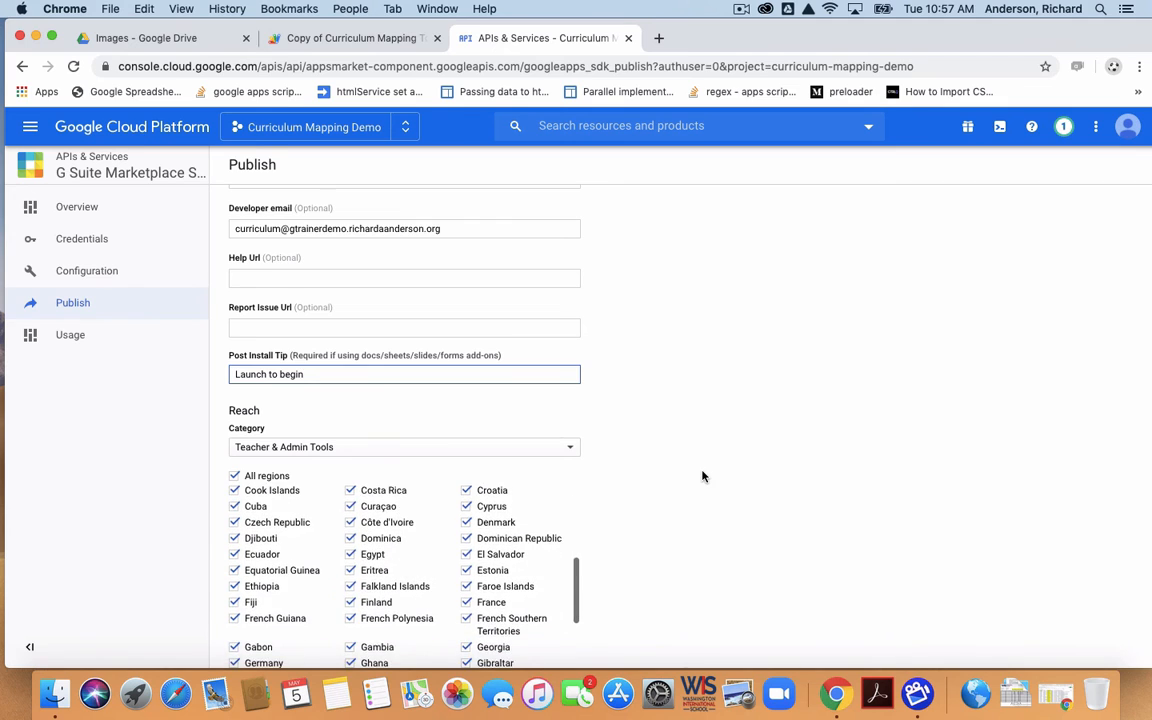
scroll(702, 476, "down", 5)
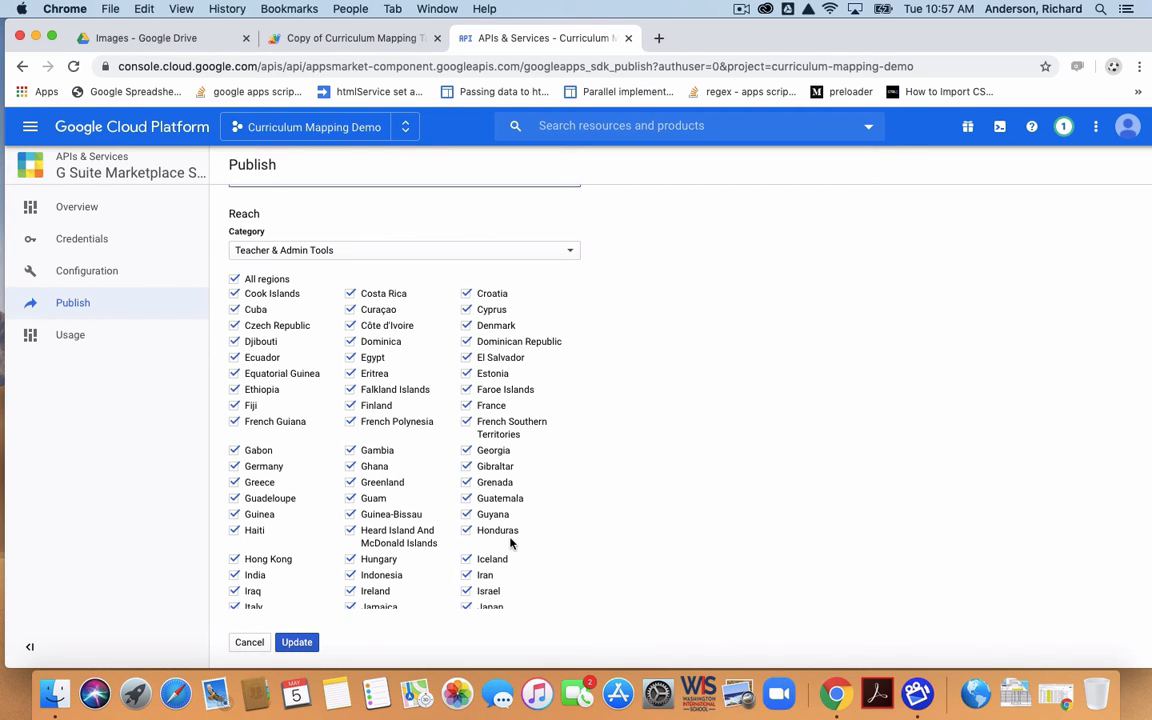
Update the store listing and check its publish status and app URL
left_click(303, 645)
scroll(357, 508, "up", 5)
scroll(792, 473, "up", 10)
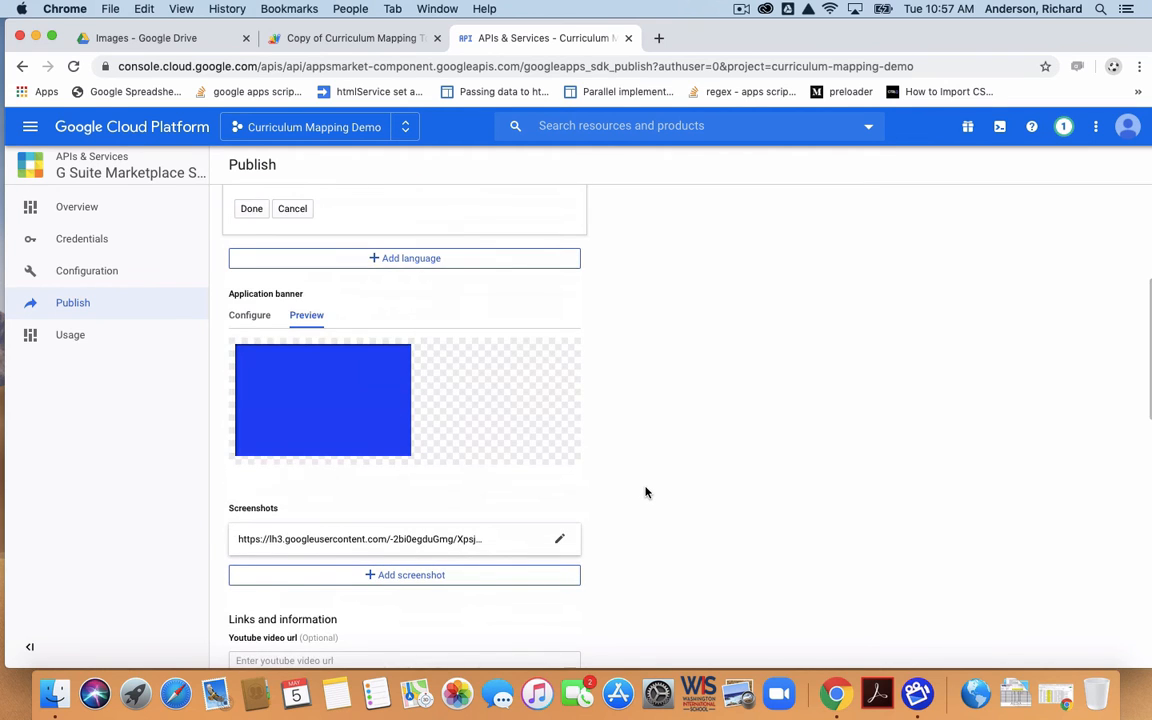
scroll(645, 492, "up", 3)
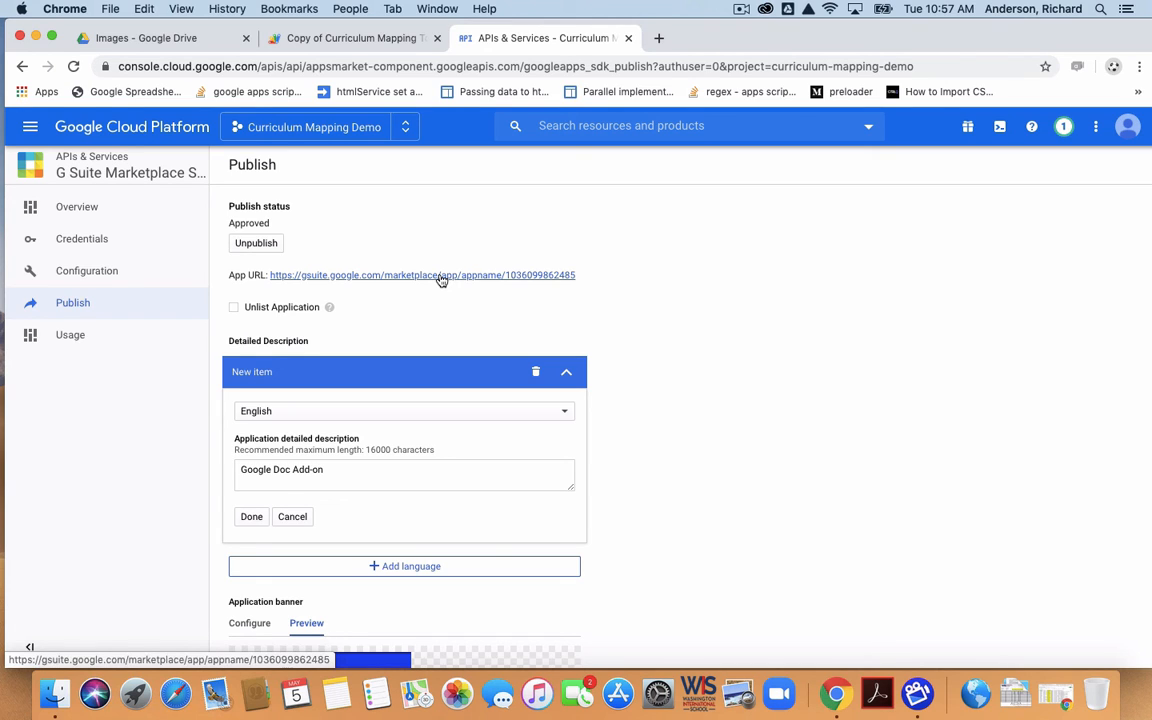
Open Google Drive in a new browser tab and create a blank Google Docs document
left_click(658, 38)
type("drive")
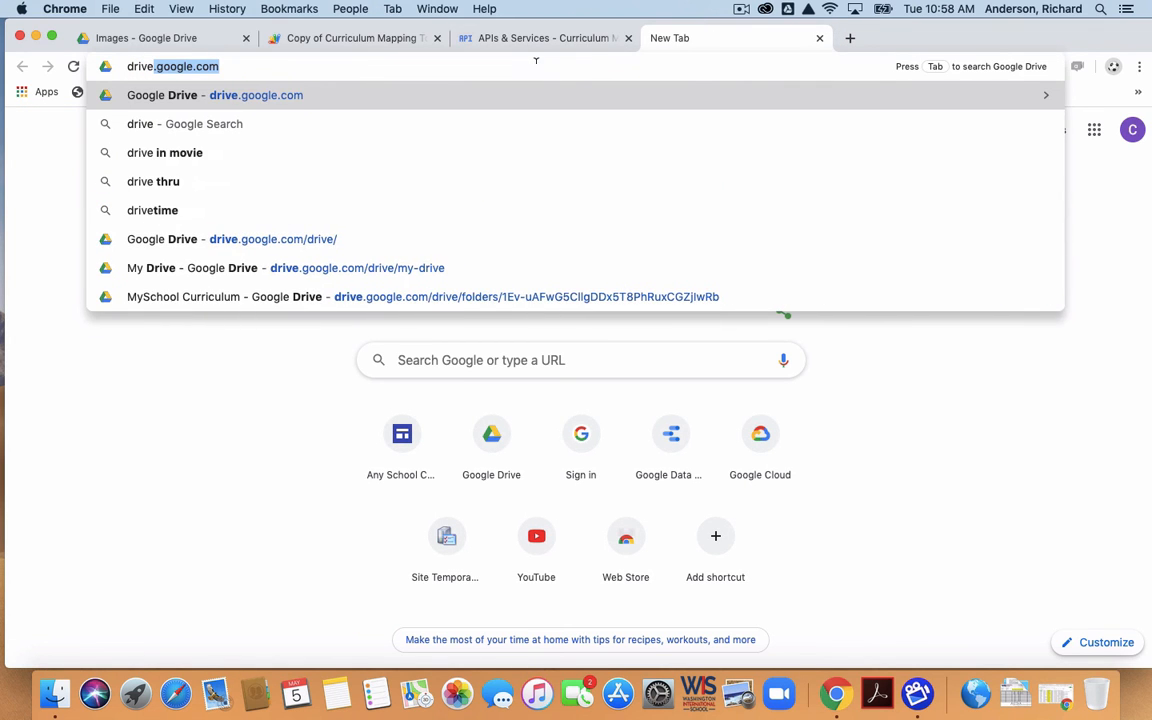
key("Return")
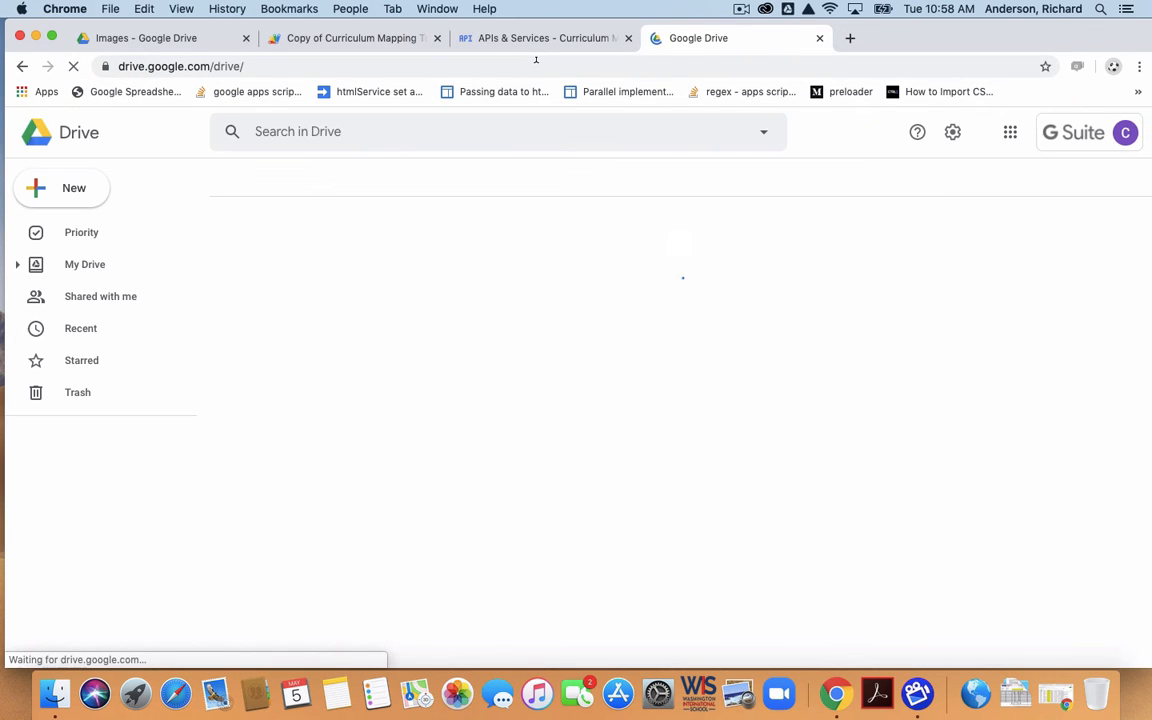
left_click(73, 188)
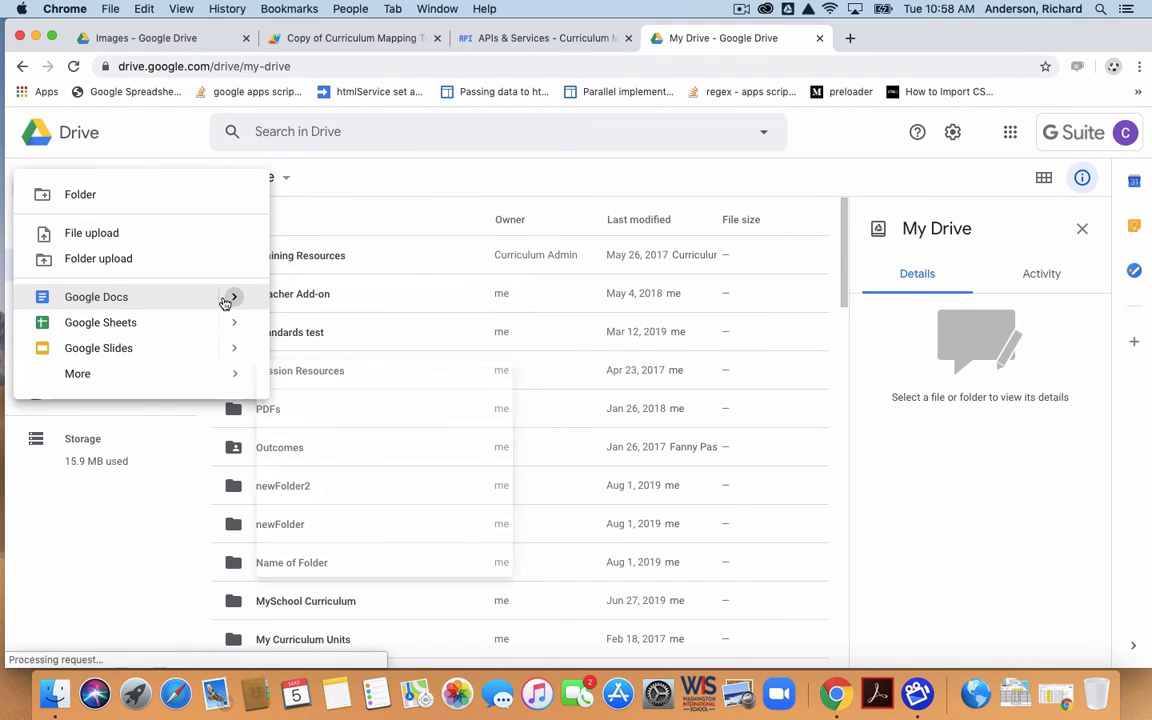
mouse_move(225, 303)
left_click(299, 307)
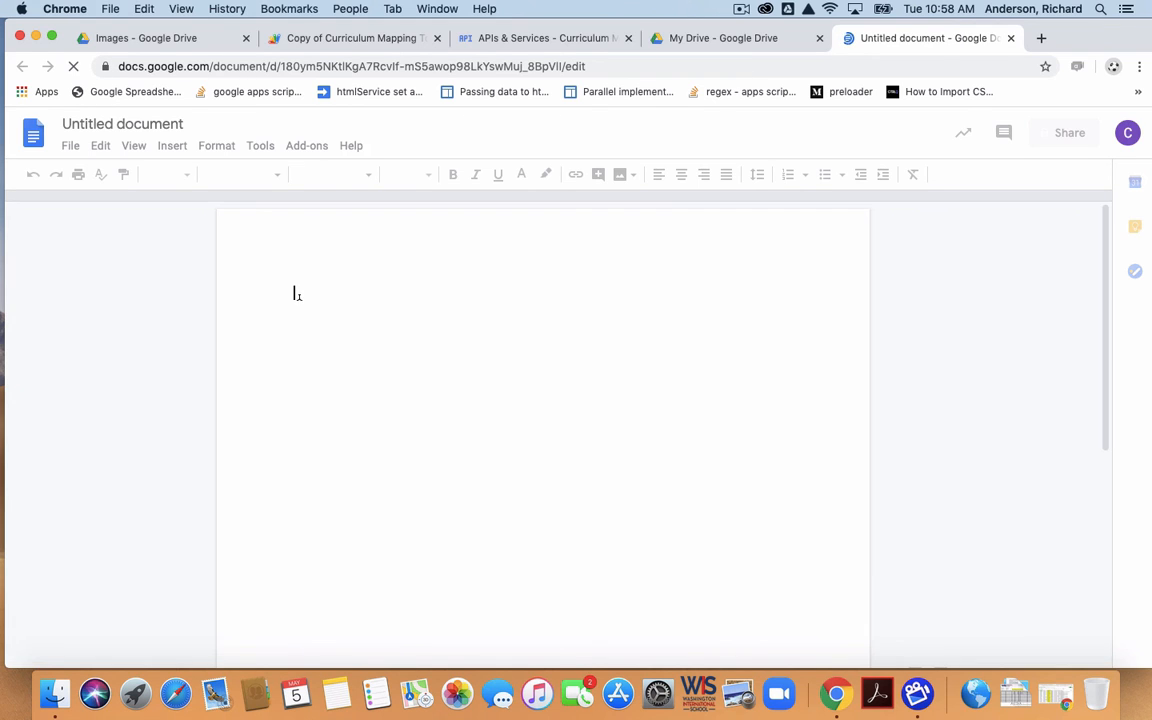
Browse the organization's own domain apps in the G Suite Marketplace from the document, and return to the SDK's publishing settings
left_click(307, 146)
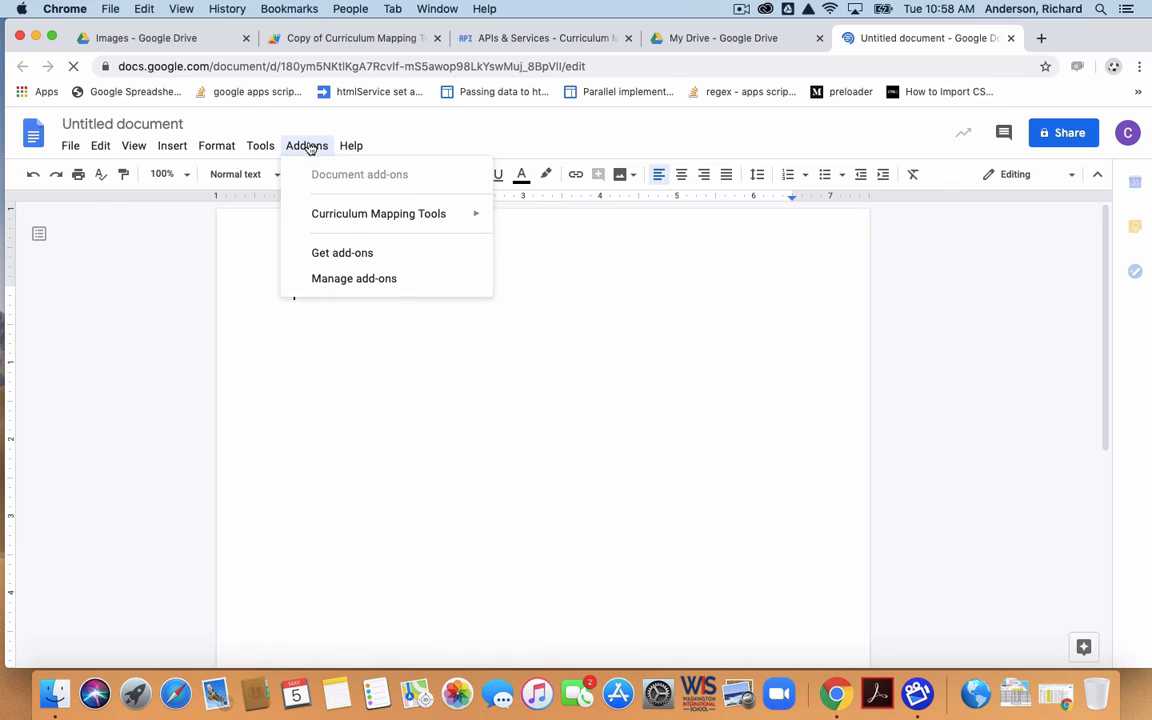
left_click(342, 253)
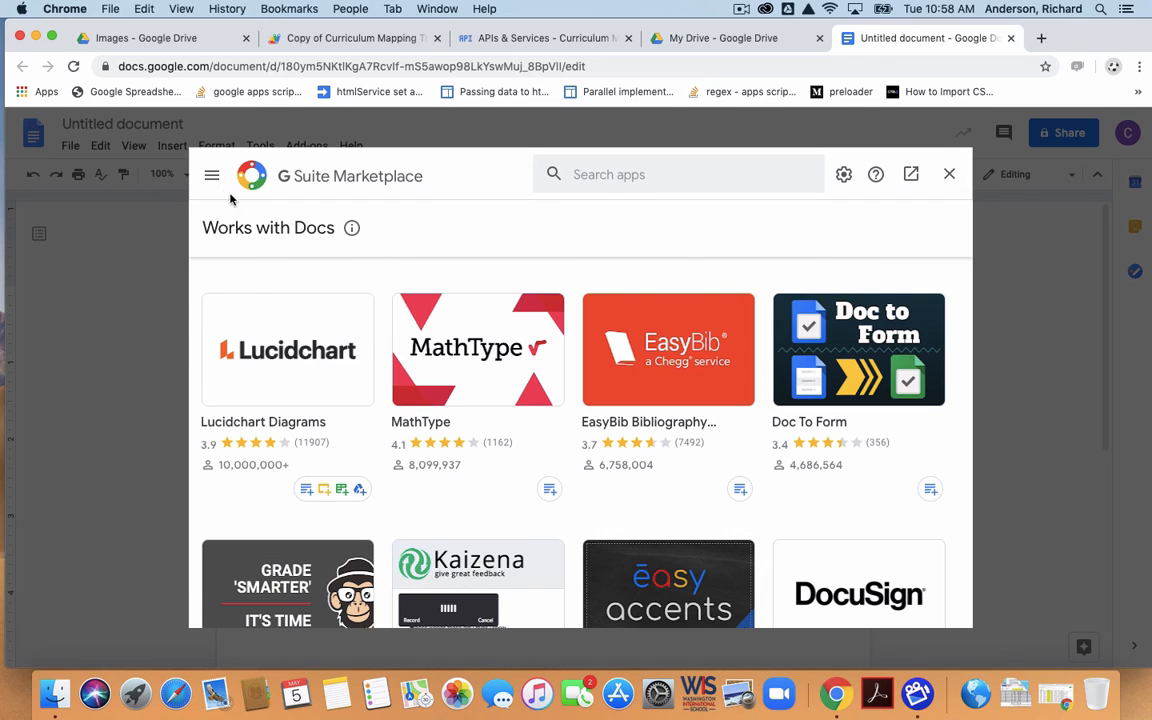
left_click(213, 178)
scroll(257, 395, "down", 6)
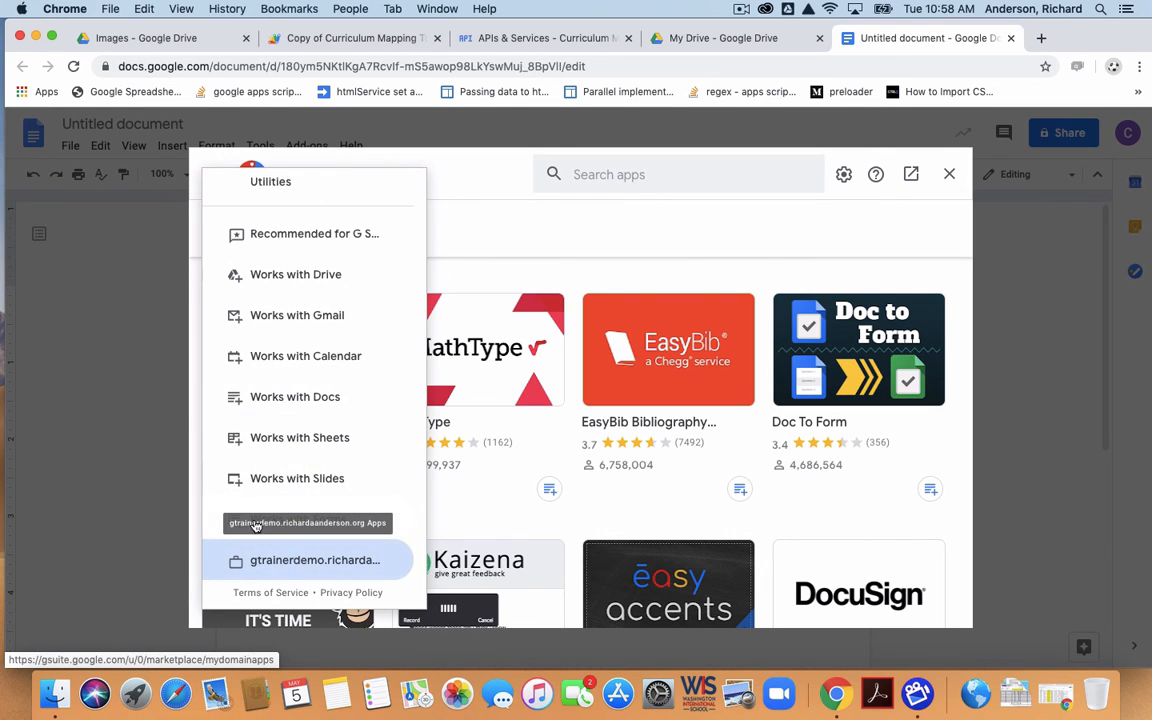
left_click(322, 566)
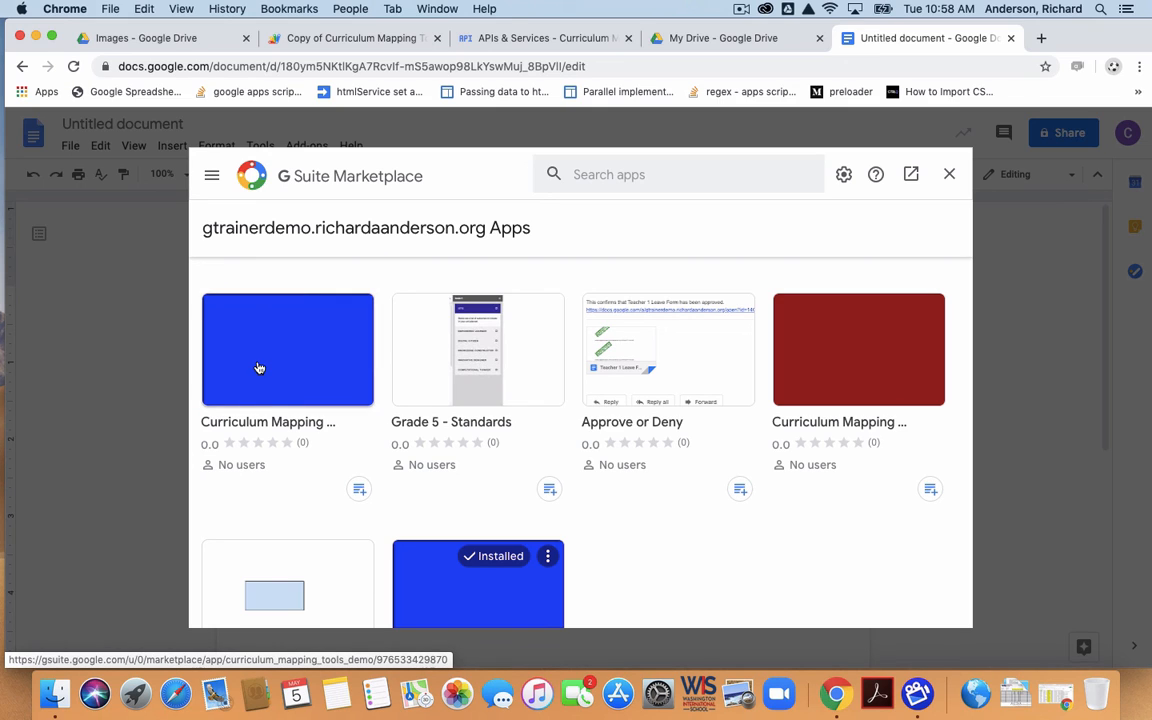
left_click(949, 174)
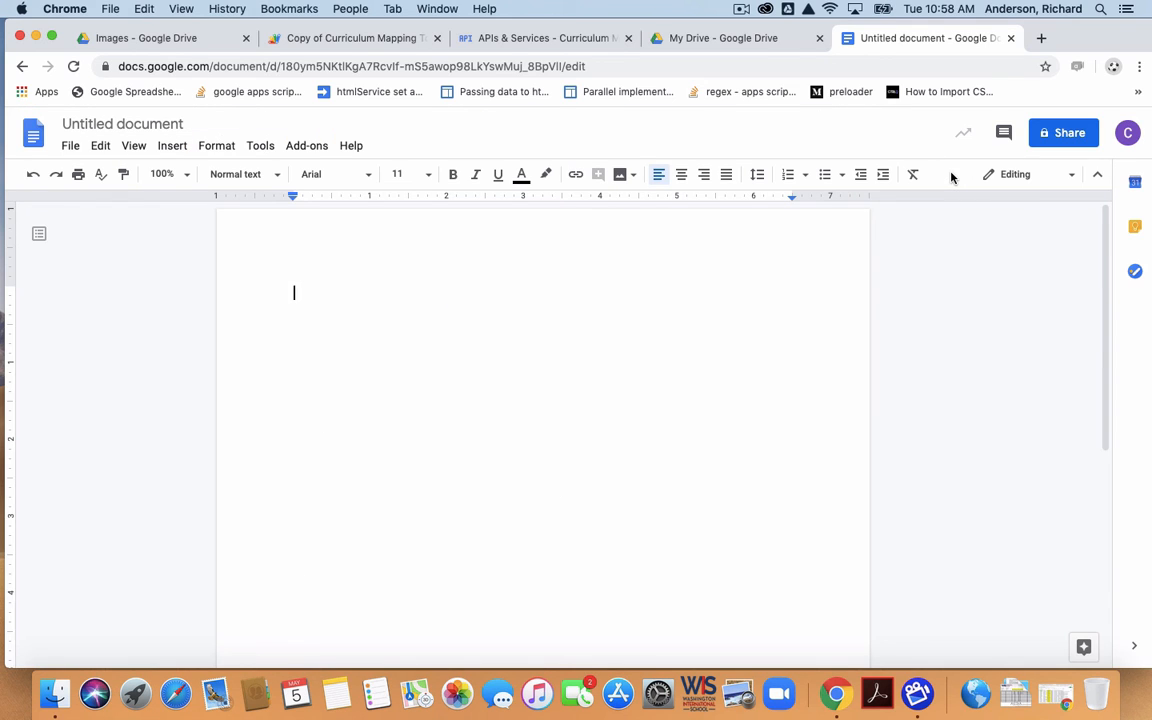
left_click(680, 38)
left_click(590, 40)
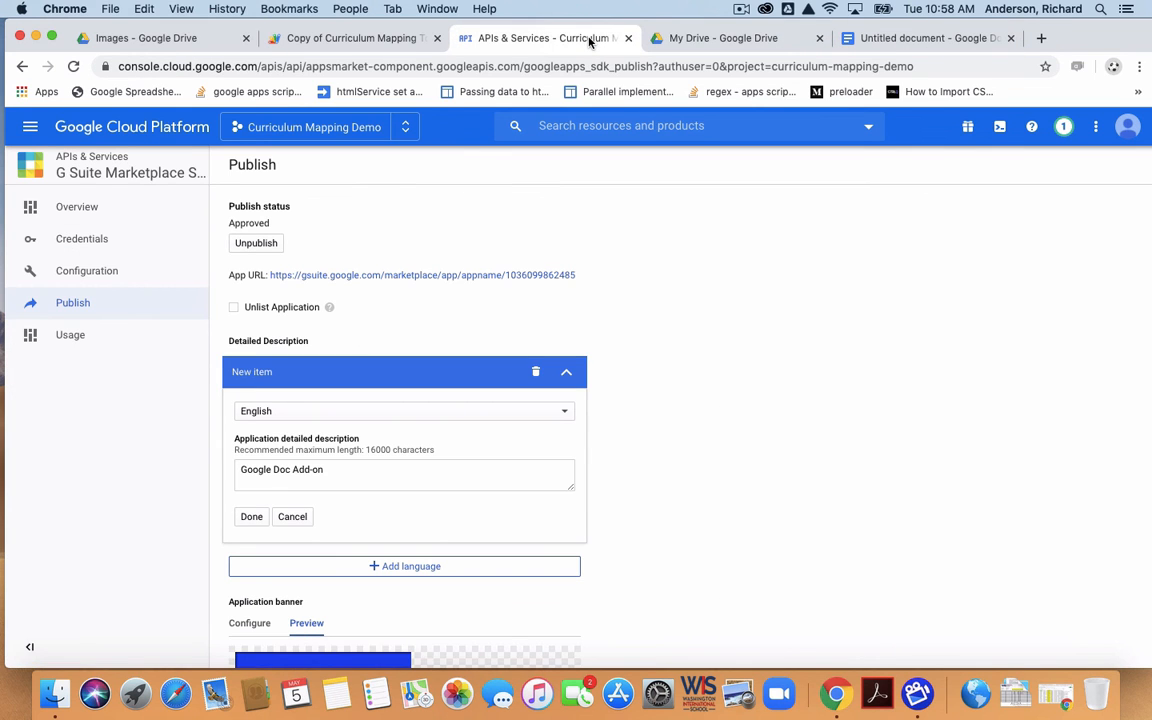